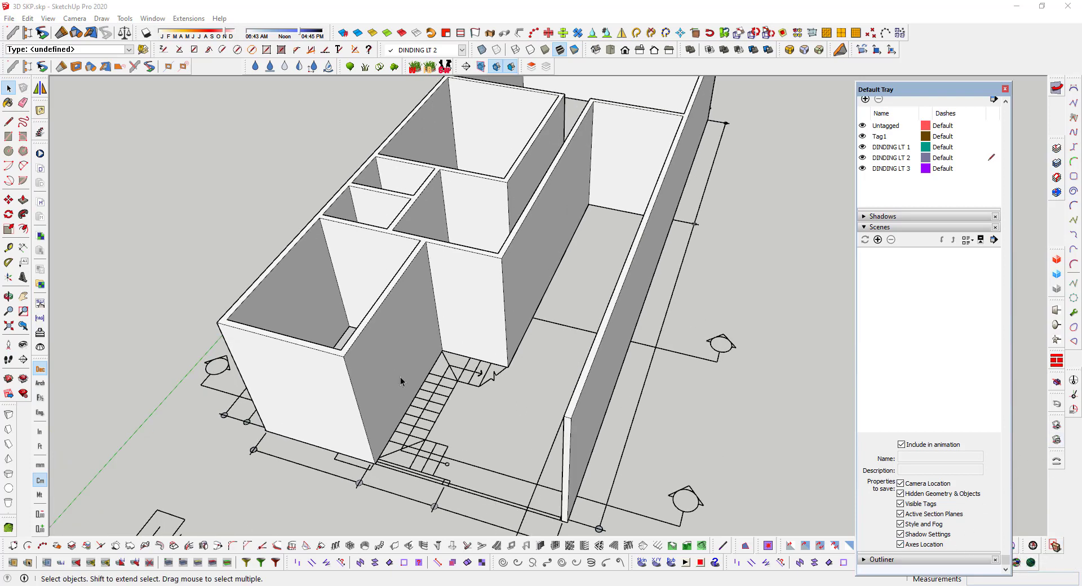
Step: Orbit and zoom around both buildings to inspect the walls, ending on the stair area
mouse_move(400, 377)
middle_down()
mouse_move(469, 361)
mouse_move(418, 380)
middle_up()
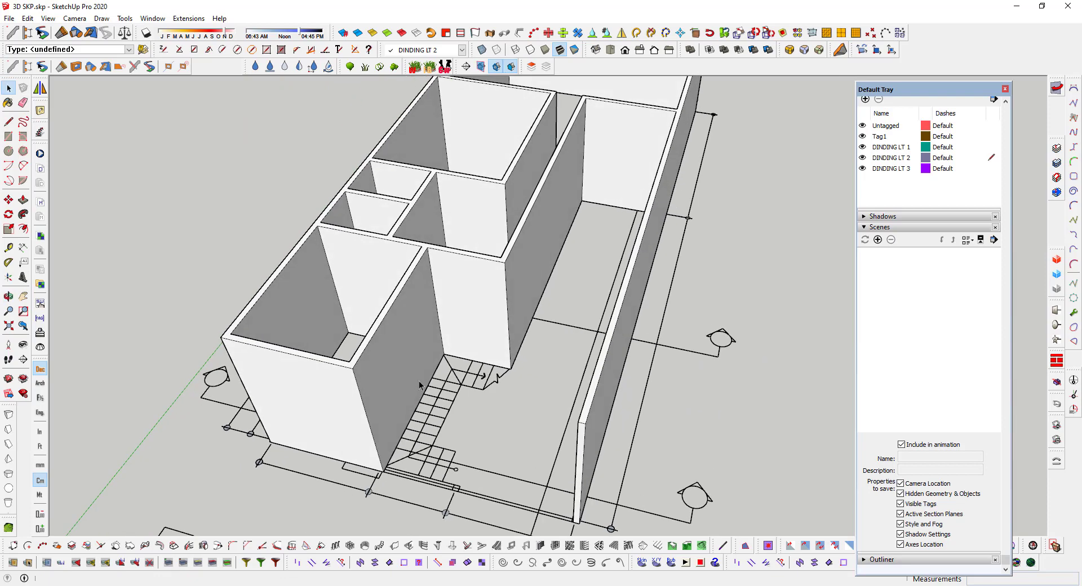
scroll(420, 379, up, 3)
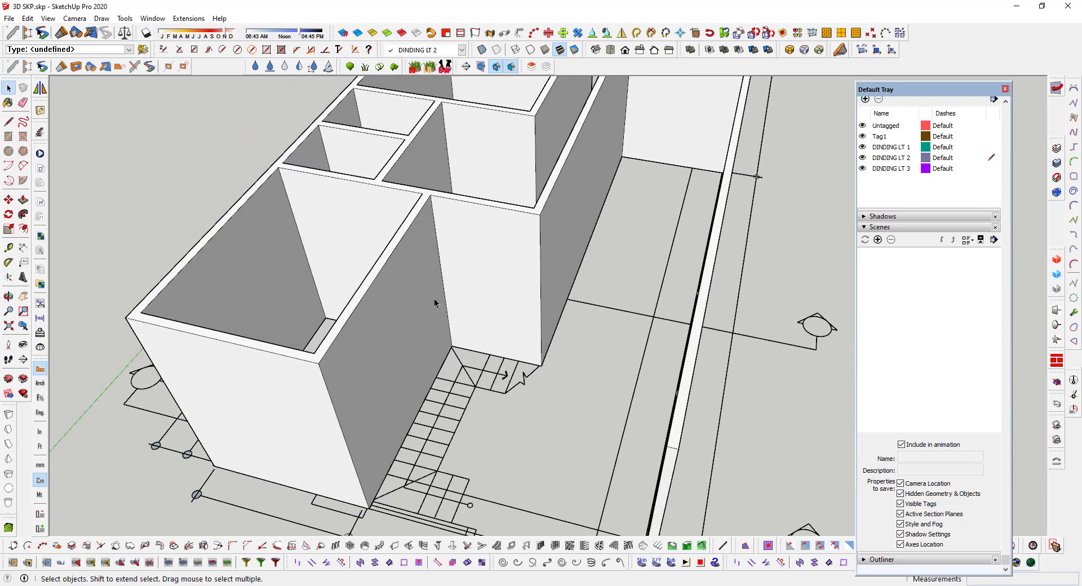
scroll(433, 293, down, 3)
scroll(435, 285, down, 3)
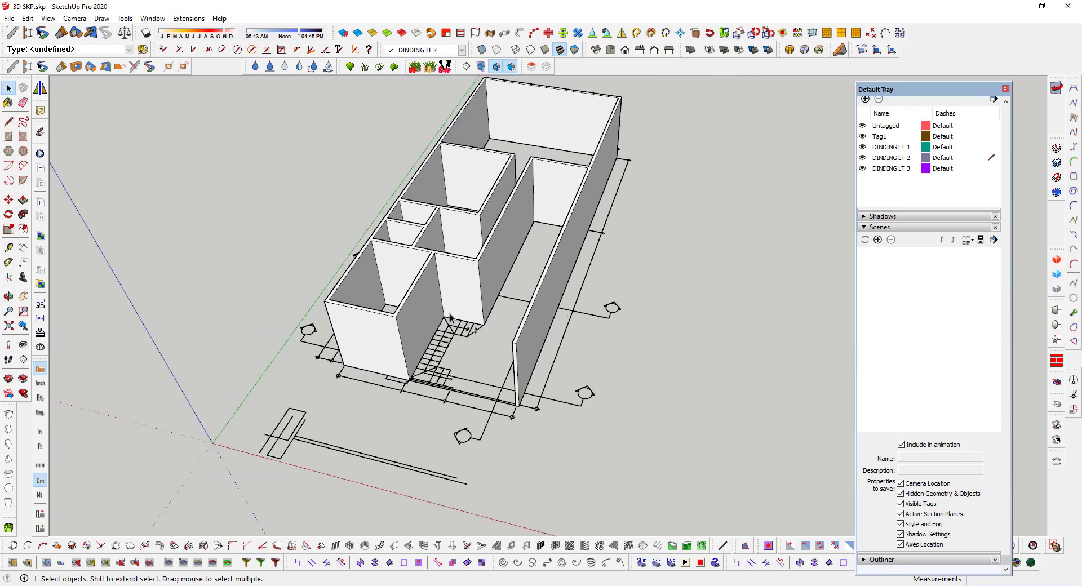
middle_drag(453, 319, 464, 352)
scroll(454, 327, up, 2)
scroll(448, 305, up, 2)
scroll(449, 296, up, 2)
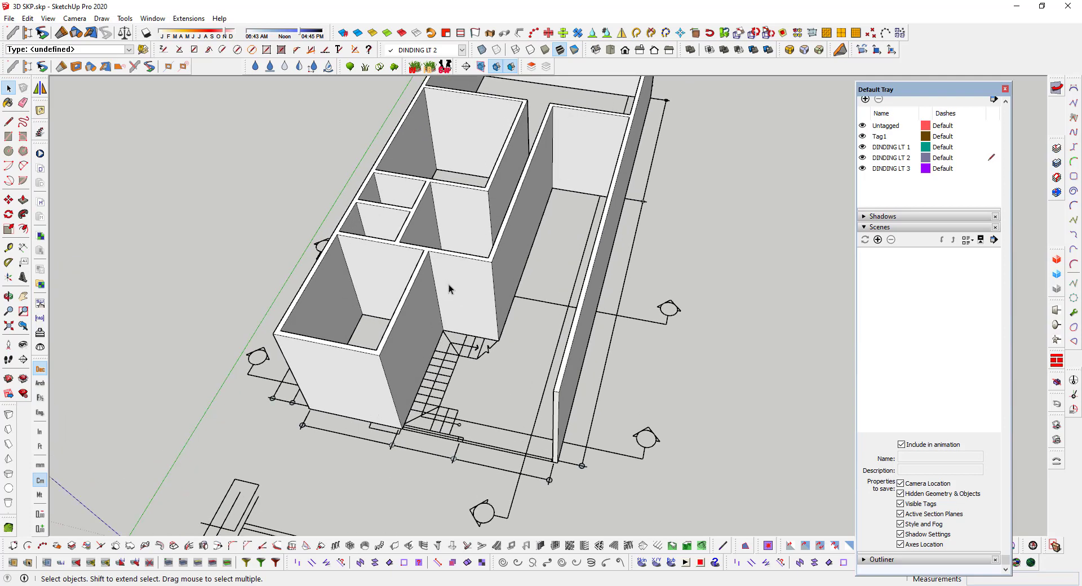
scroll(449, 285, down, 2)
scroll(451, 284, down, 3)
middle_drag(451, 284, 476, 286)
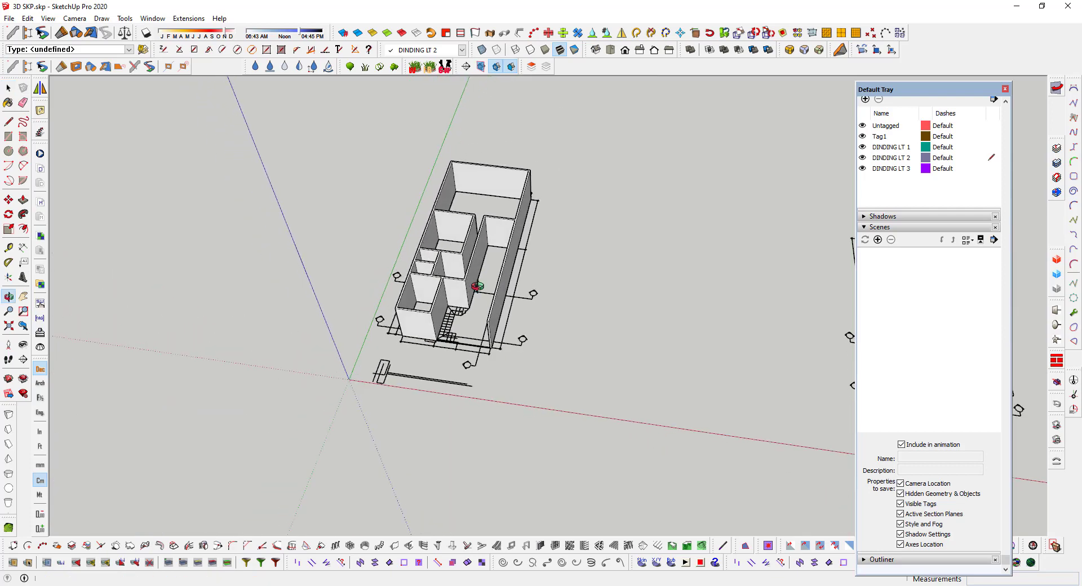
scroll(479, 288, up, 2)
scroll(451, 305, up, 2)
scroll(420, 332, up, 2)
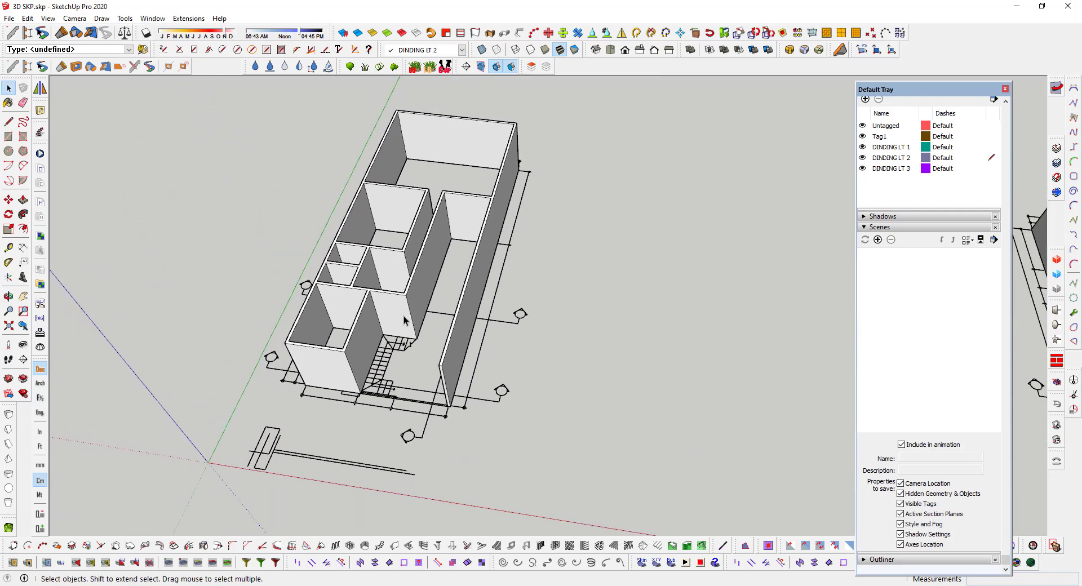
scroll(404, 321, down, 3)
scroll(531, 331, down, 2)
middle_drag(531, 331, 511, 330)
scroll(645, 353, up, 3)
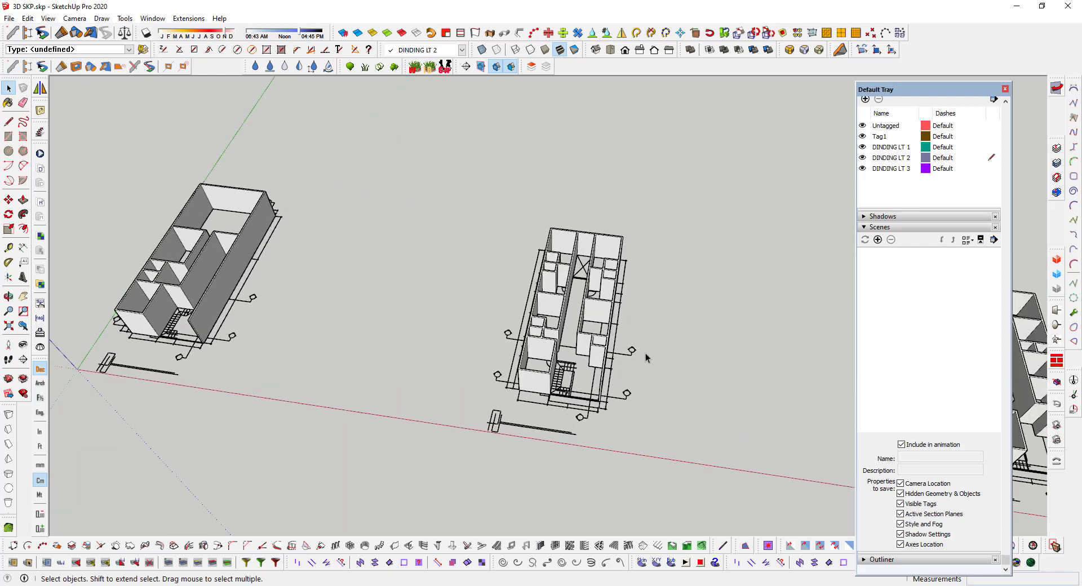
scroll(645, 353, up, 3)
middle_drag(645, 352, 316, 270)
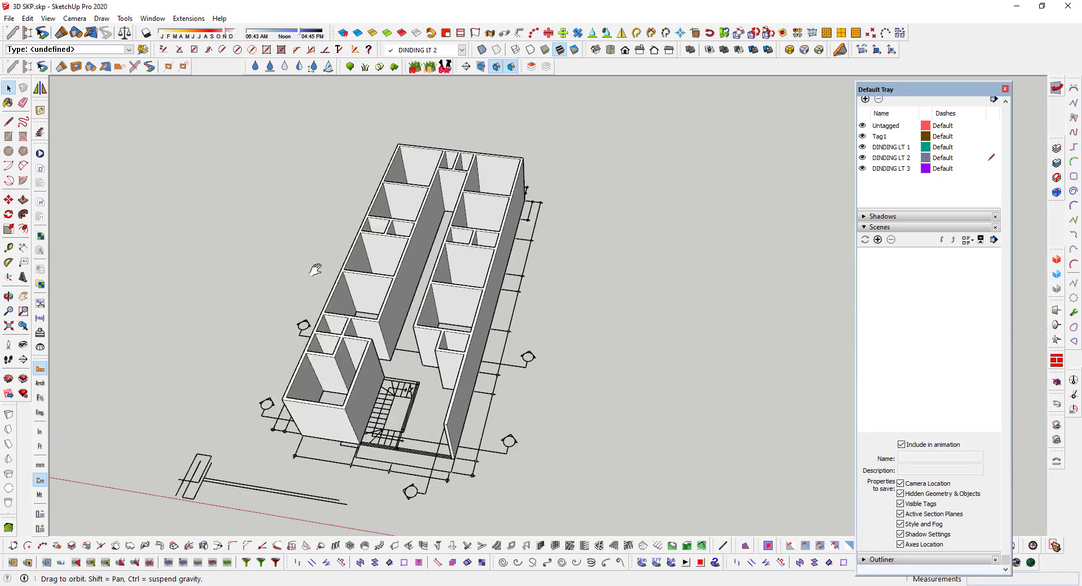
scroll(316, 293, up, 1)
scroll(315, 310, up, 1)
scroll(314, 311, down, 1)
scroll(315, 312, down, 2)
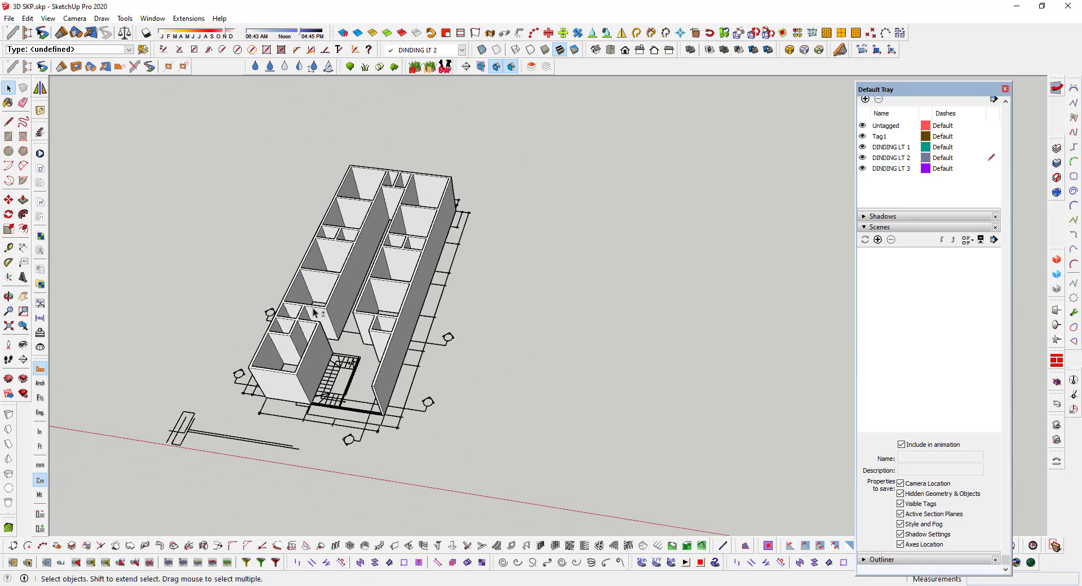
mouse_move(315, 312)
middle_down()
mouse_move(652, 326)
mouse_move(498, 290)
mouse_move(698, 301)
middle_up()
shift+middle_drag(614, 313, 145, 241)
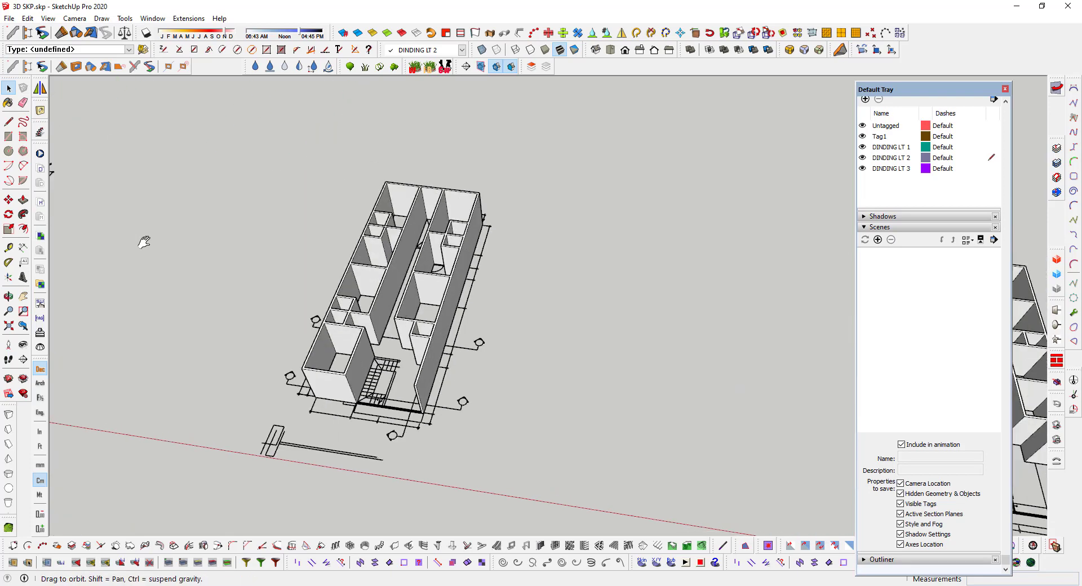
scroll(294, 275, up, 1)
scroll(351, 347, up, 2)
scroll(343, 333, up, 2)
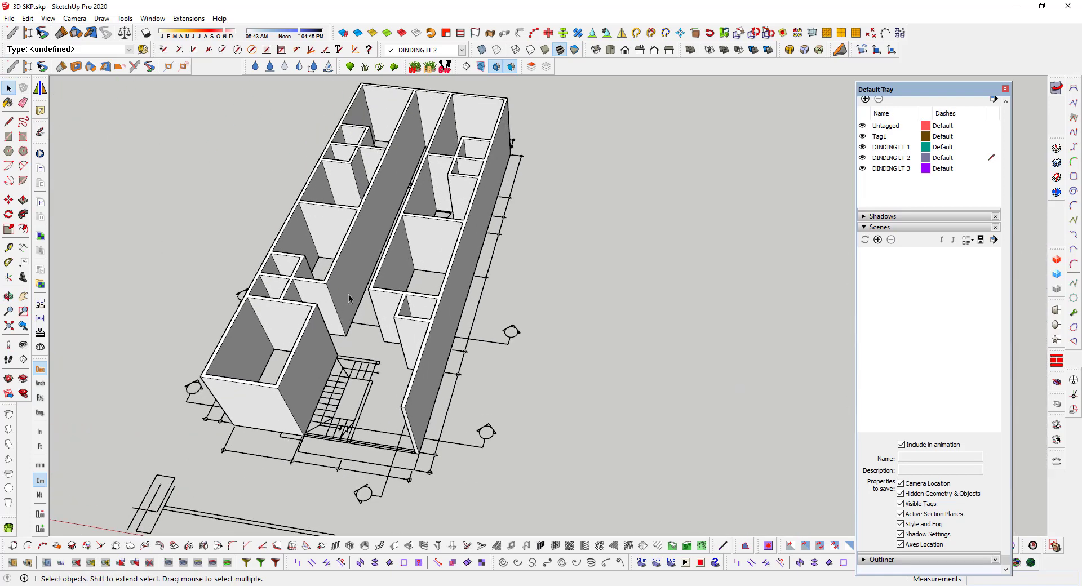
scroll(349, 290, down, 2)
mouse_move(349, 290)
middle_down()
mouse_move(449, 347)
mouse_move(351, 342)
middle_up()
scroll(394, 344, up, 1)
scroll(400, 344, up, 2)
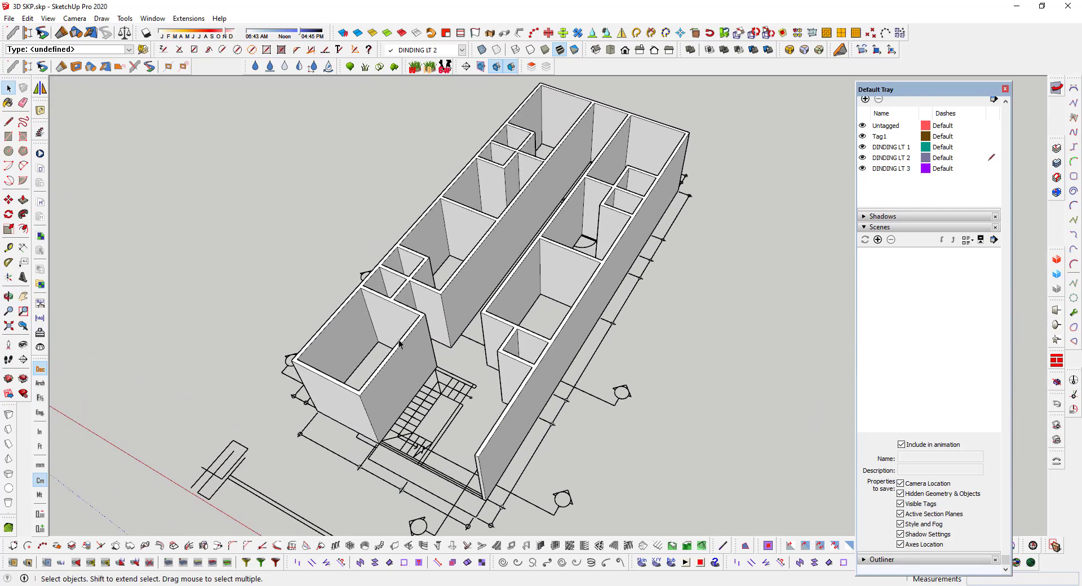
scroll(435, 310, down, 1)
scroll(435, 309, down, 1)
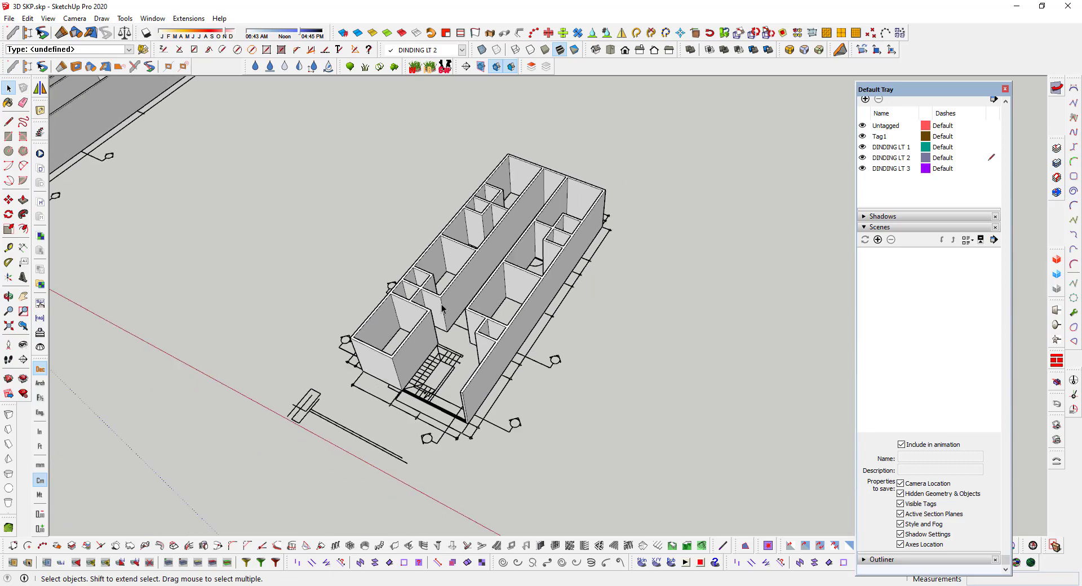
scroll(435, 310, down, 1)
middle_drag(198, 237, 495, 345)
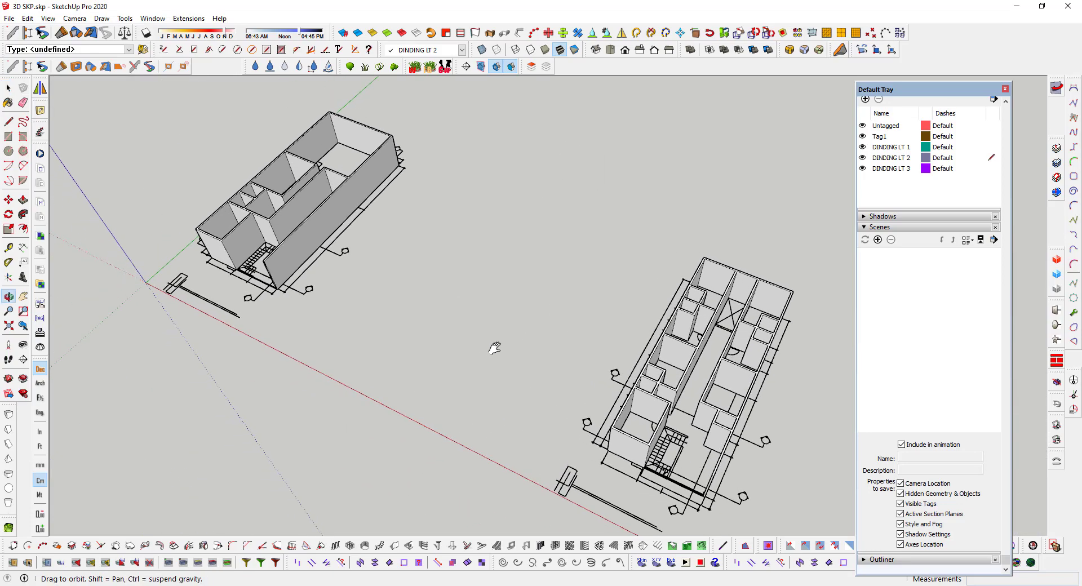
scroll(265, 250, up, 3)
middle_drag(263, 249, 464, 287)
scroll(420, 289, down, 1)
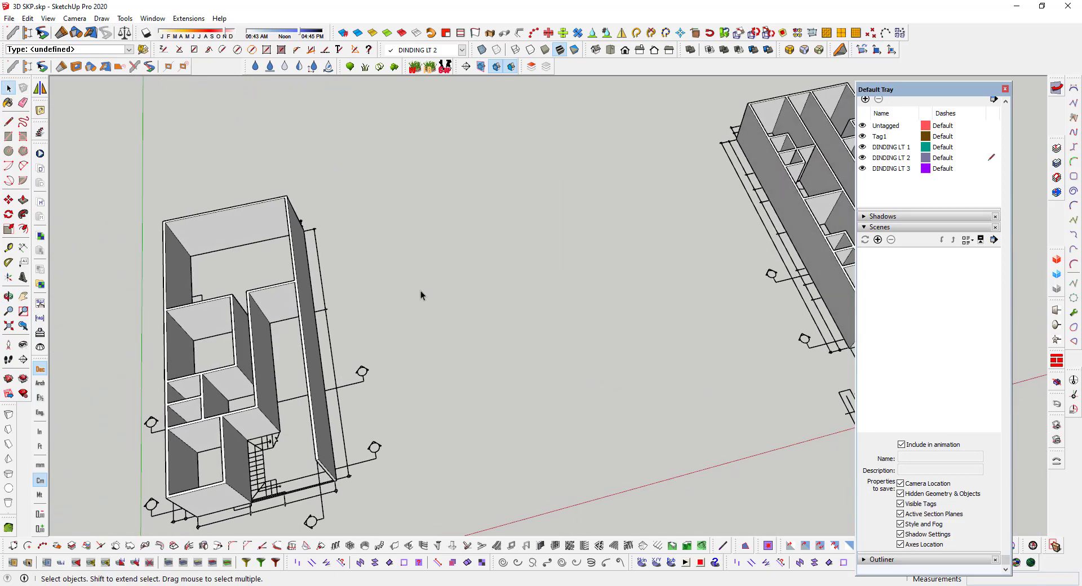
scroll(360, 280, down, 1)
scroll(356, 283, down, 1)
scroll(305, 389, up, 1)
scroll(310, 378, up, 1)
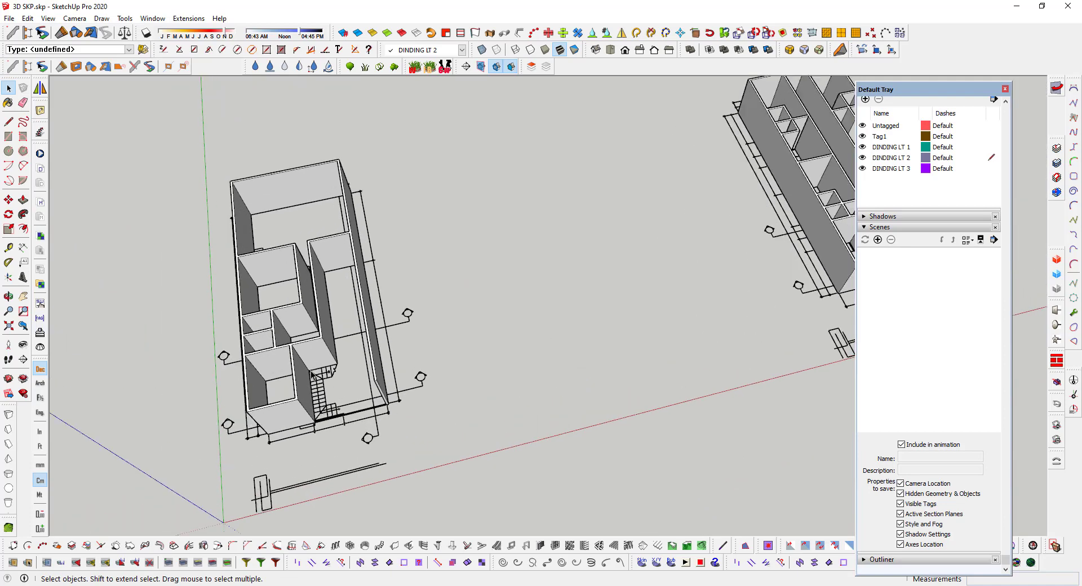
mouse_move(292, 358)
middle_down()
mouse_move(169, 345)
mouse_move(338, 301)
mouse_move(383, 338)
middle_up()
scroll(442, 382, up, 1)
scroll(442, 382, up, 1)
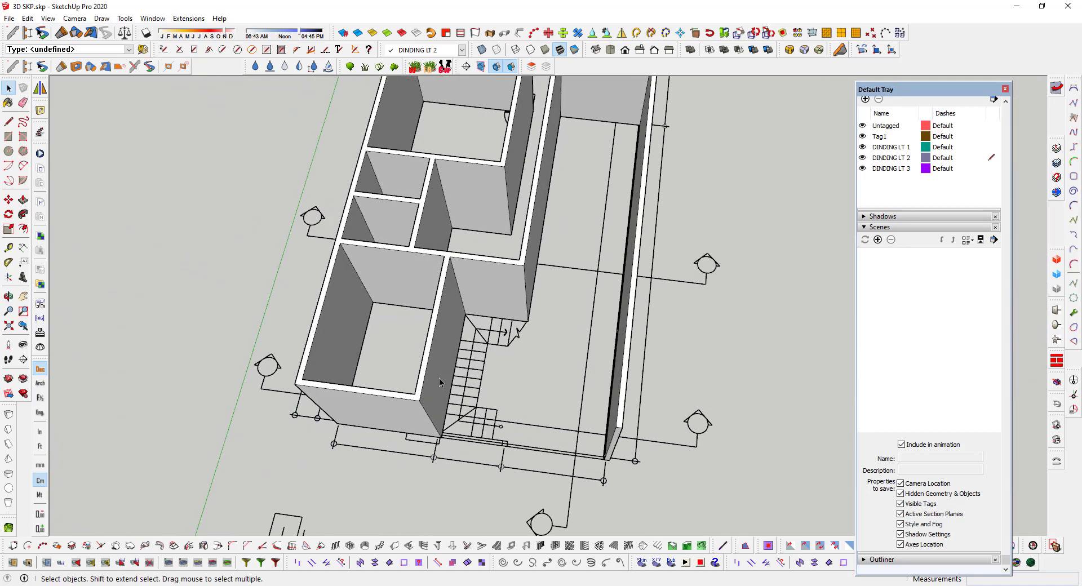
mouse_move(438, 367)
middle_down()
mouse_move(357, 483)
mouse_move(375, 427)
middle_up()
scroll(450, 352, up, 1)
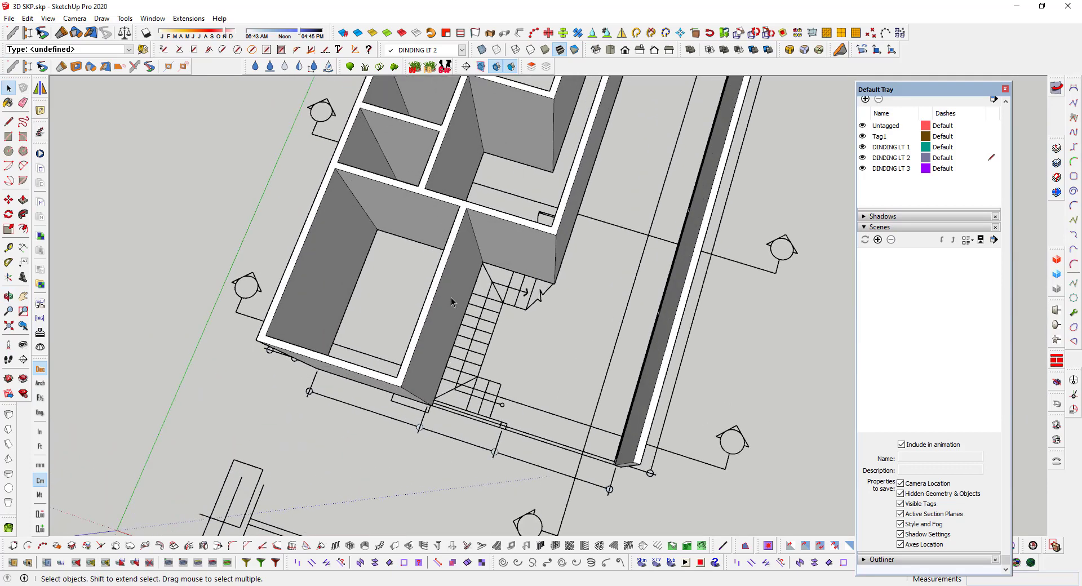
scroll(449, 297, down, 1)
scroll(448, 296, down, 1)
middle_drag(448, 297, 263, 245)
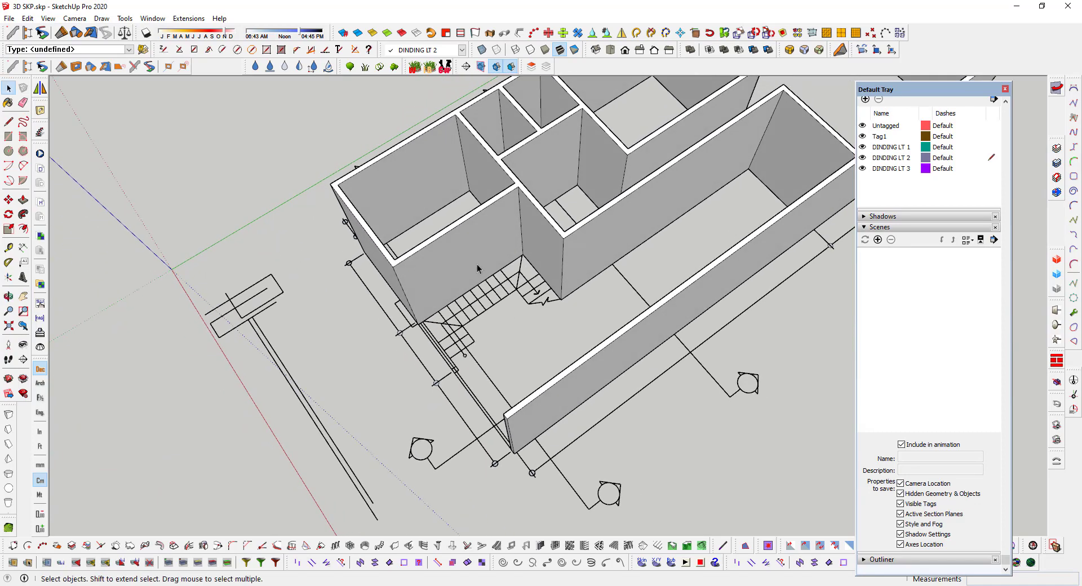
mouse_move(489, 269)
middle_down()
mouse_move(553, 357)
mouse_move(636, 374)
mouse_move(658, 355)
mouse_move(551, 321)
mouse_move(628, 316)
middle_up()
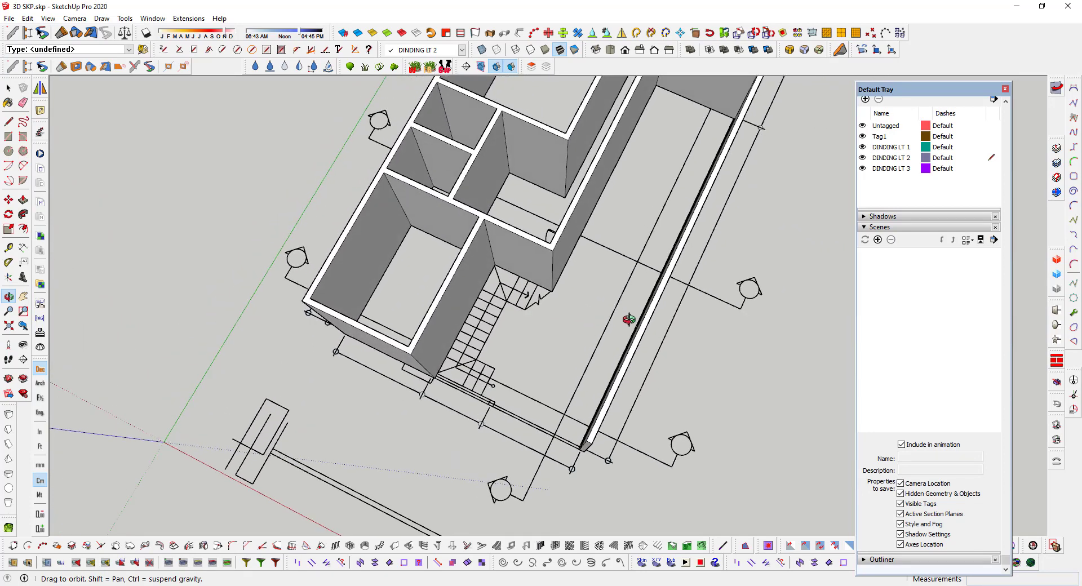
scroll(628, 317, down, 2)
scroll(586, 298, down, 1)
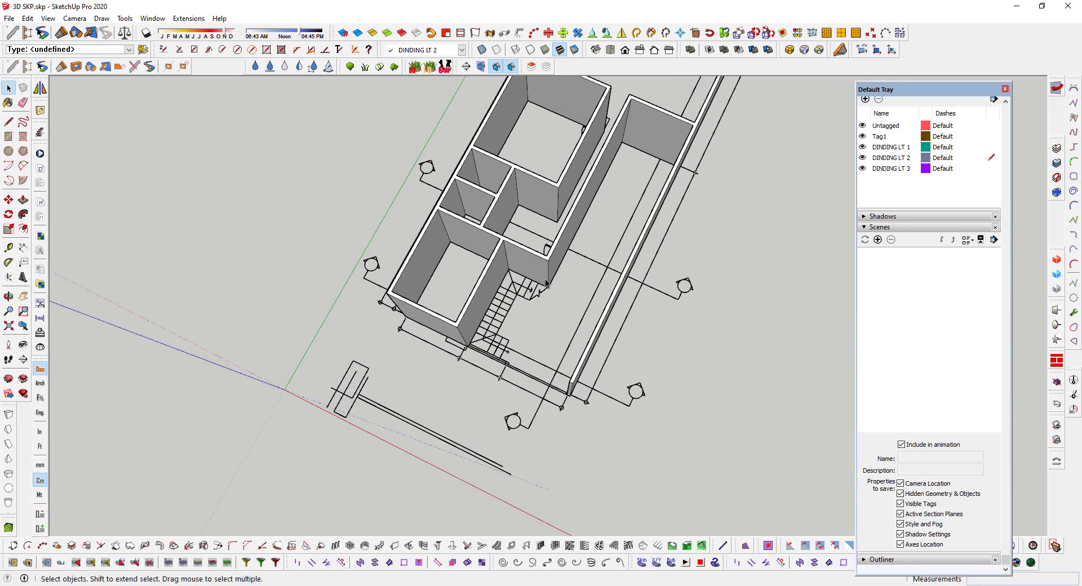
middle_drag(546, 283, 348, 265)
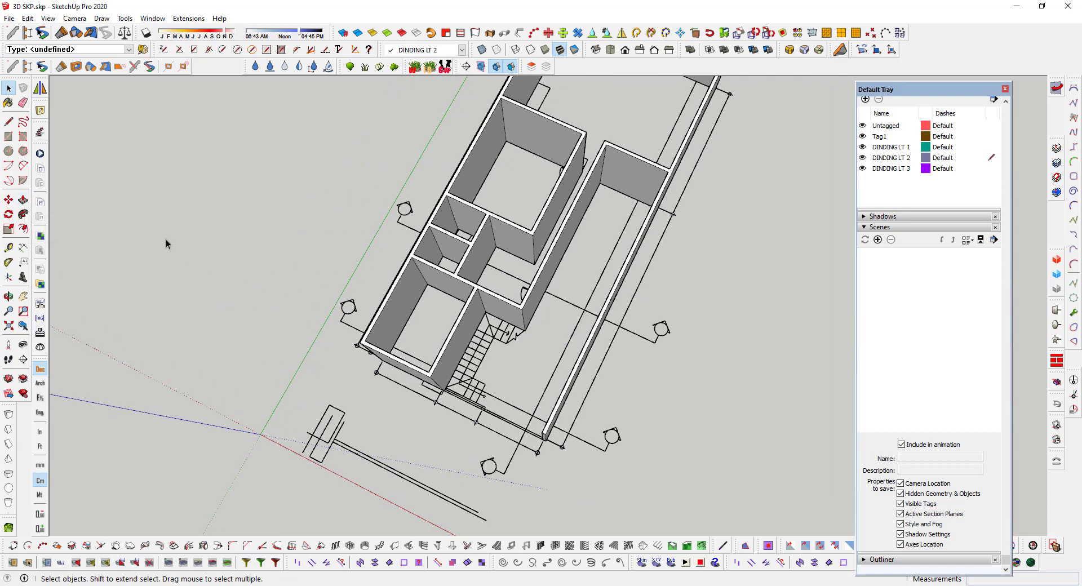
scroll(427, 276, down, 2)
scroll(427, 276, down, 1)
middle_drag(437, 272, 251, 262)
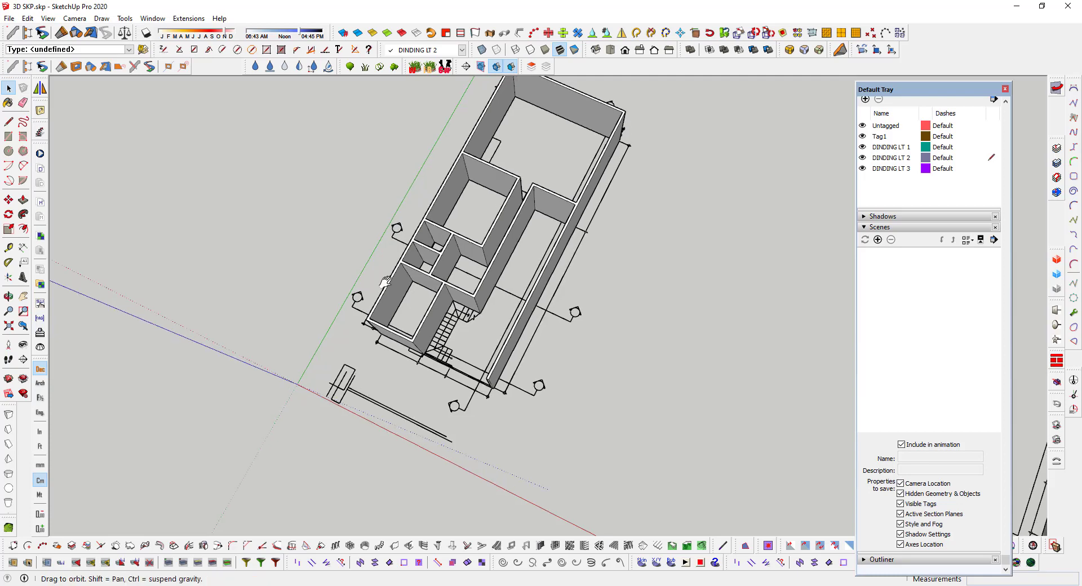
scroll(515, 272, down, 2)
mouse_move(516, 272)
shift+middle_down()
mouse_move(611, 299)
mouse_move(362, 225)
shift+middle_up()
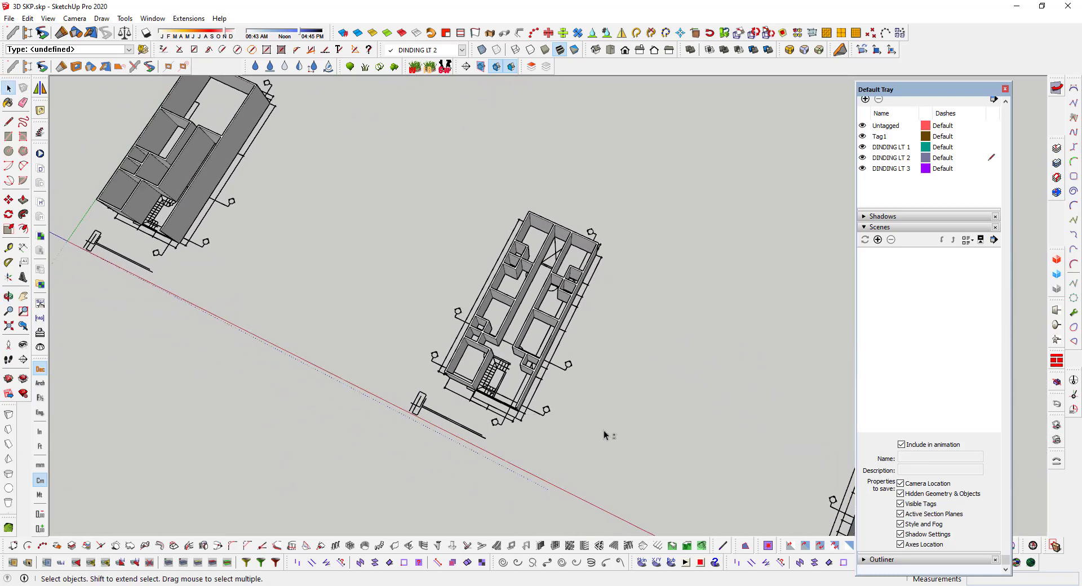
middle_drag(404, 331, 411, 363)
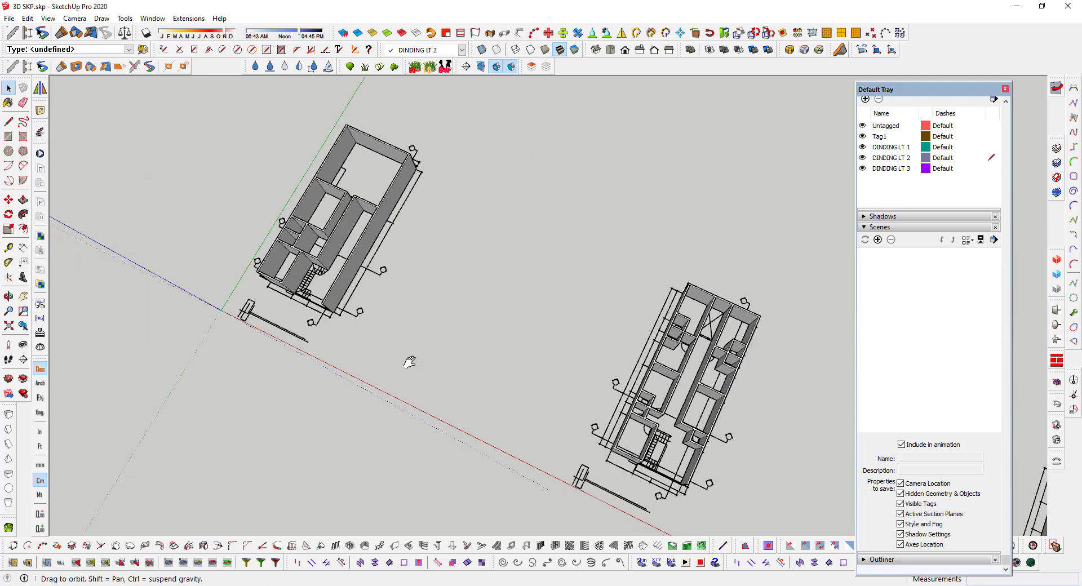
scroll(372, 332, up, 2)
scroll(371, 332, up, 2)
scroll(370, 329, up, 2)
middle_drag(370, 330, 272, 288)
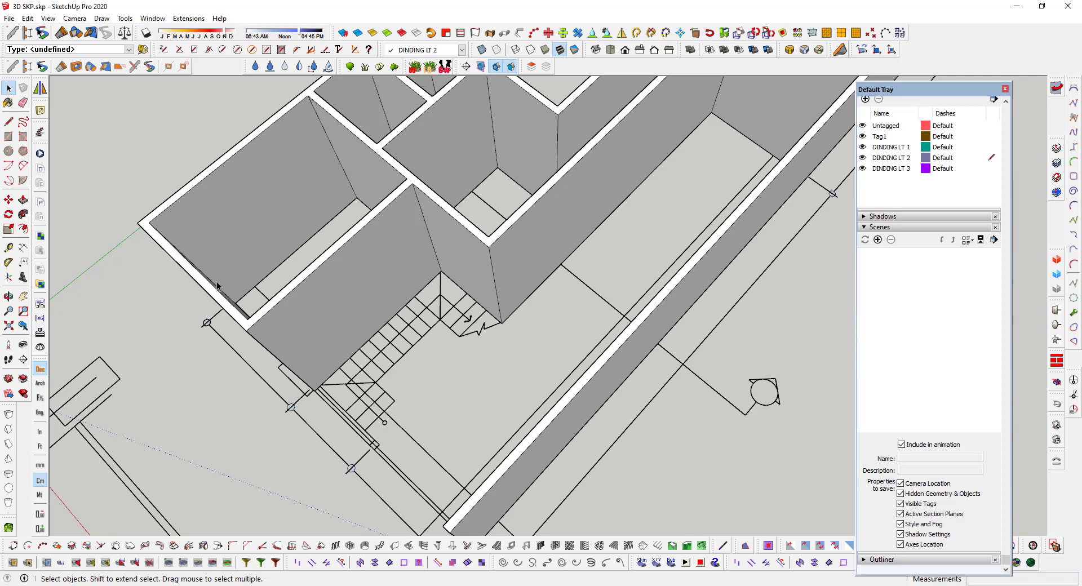
mouse_move(346, 271)
middle_down()
mouse_move(449, 314)
mouse_move(411, 309)
middle_up()
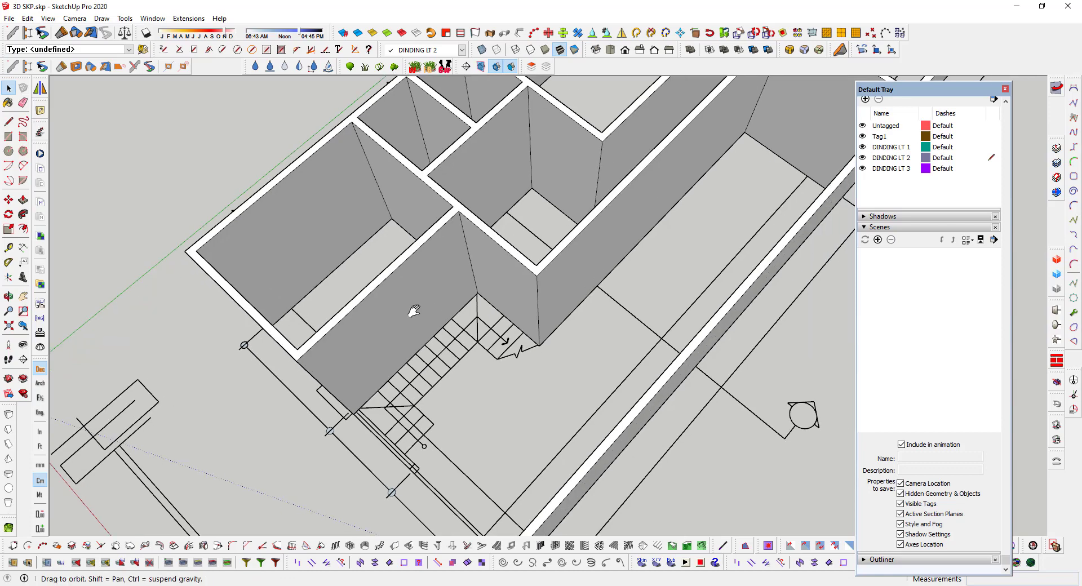
Step: Make DINDING LT 1 the current tag instead of Tag1, confirming the switch
click(995, 148)
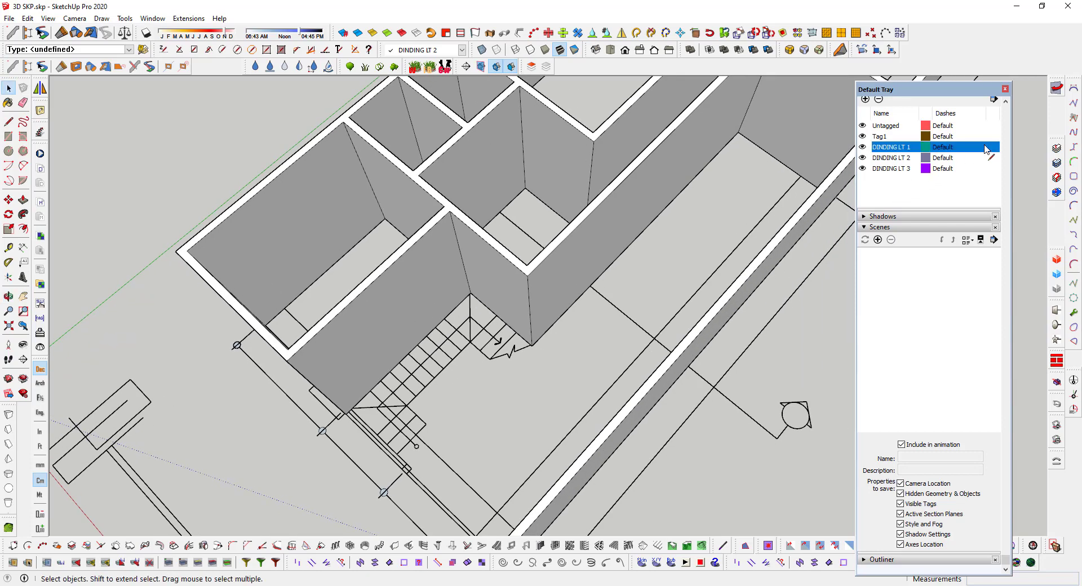
click(996, 149)
click(996, 150)
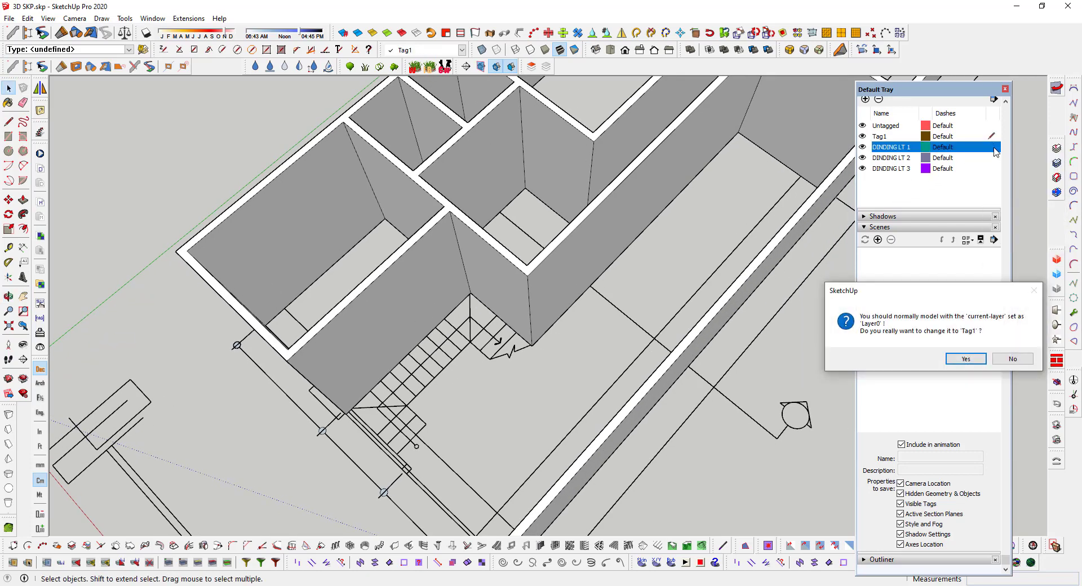
click(1013, 360)
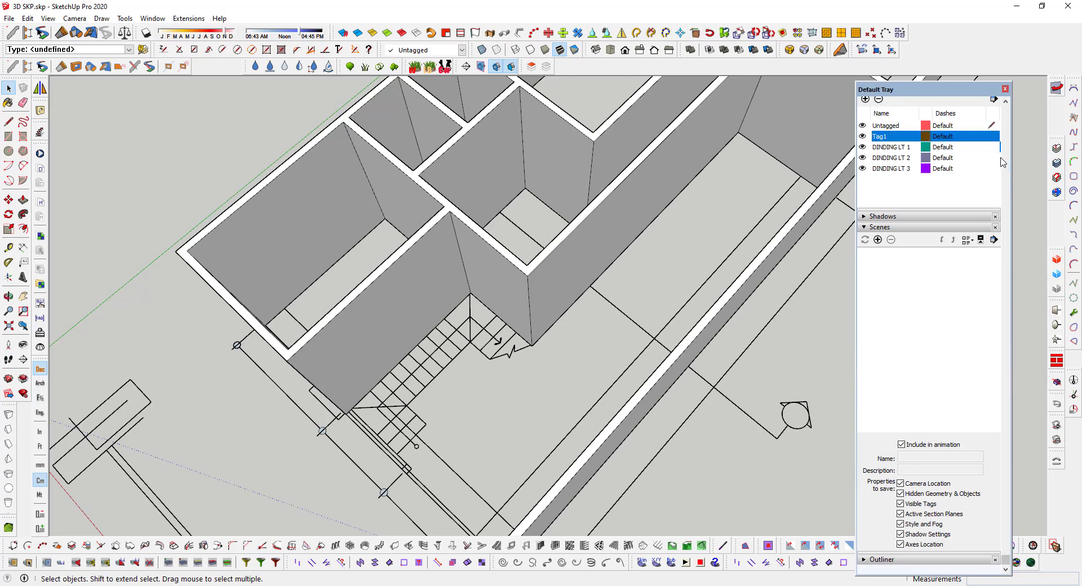
click(992, 147)
click(981, 361)
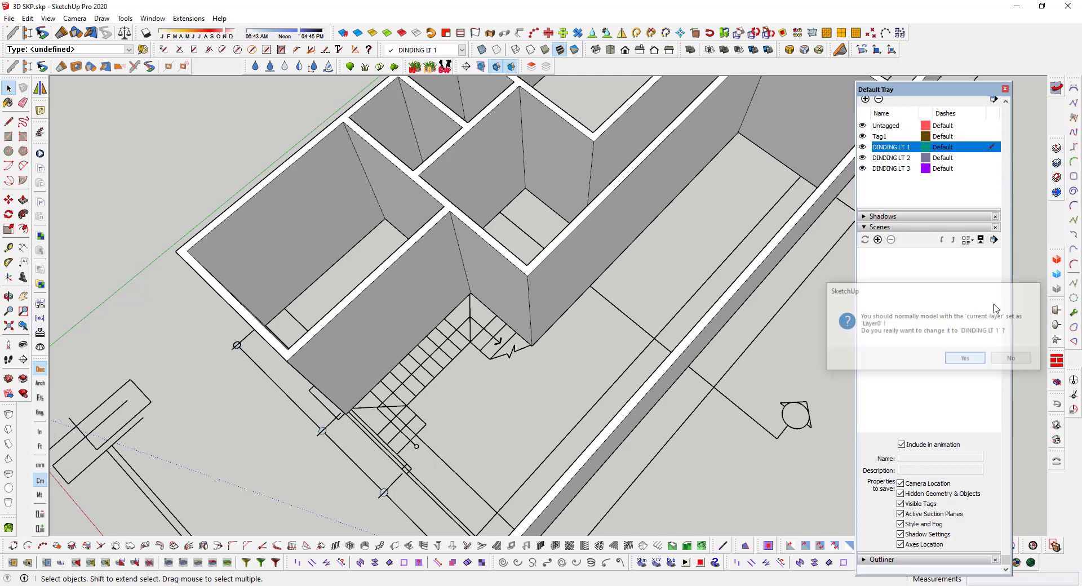
middle_drag(350, 284, 367, 258)
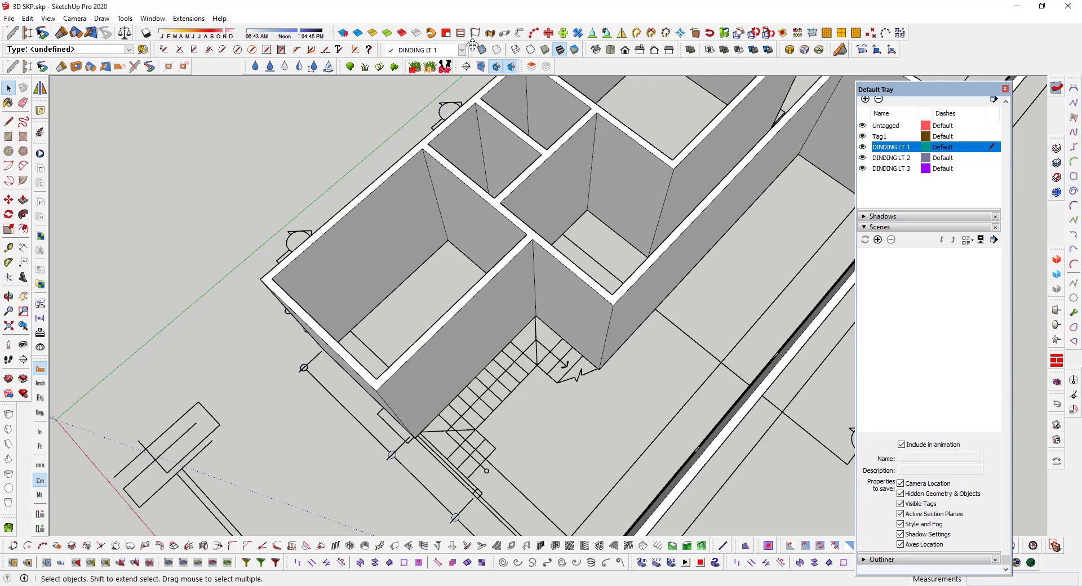
Step: Show the Styles toolbar as a floating set over the model via View > Toolbars
drag(472, 45, 379, 129)
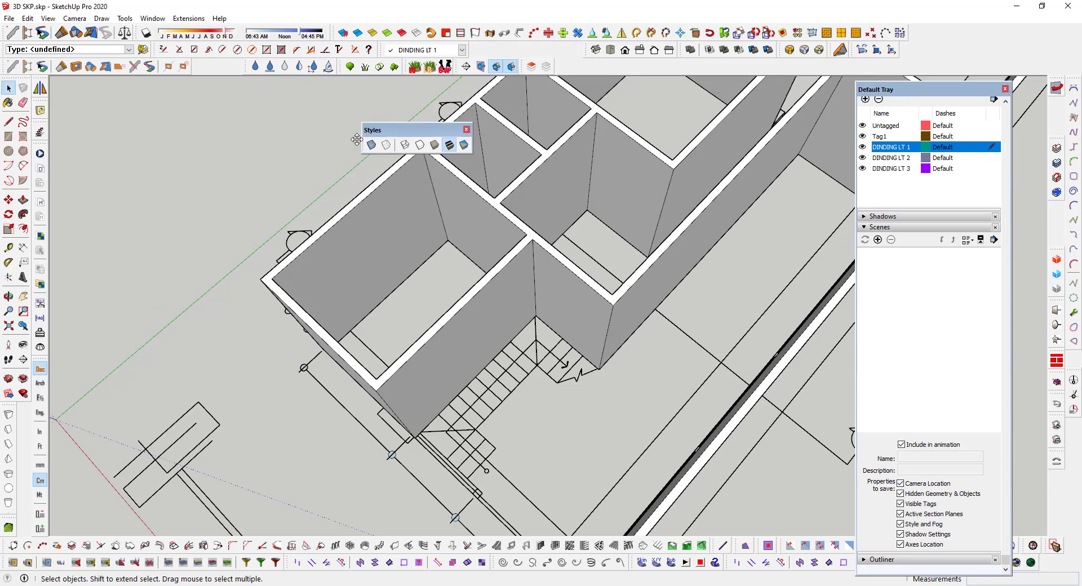
click(462, 130)
click(48, 18)
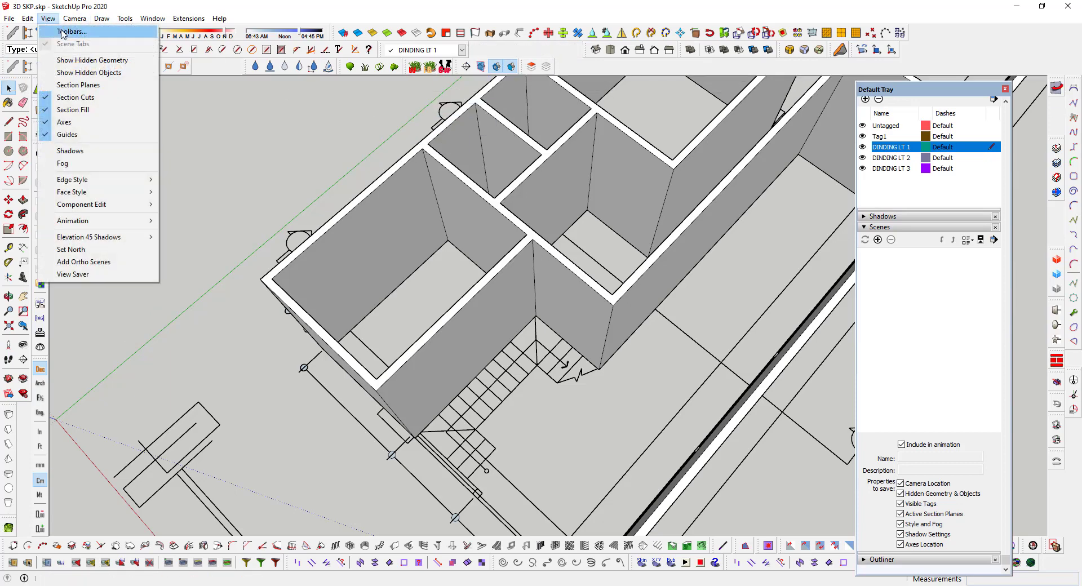
click(61, 31)
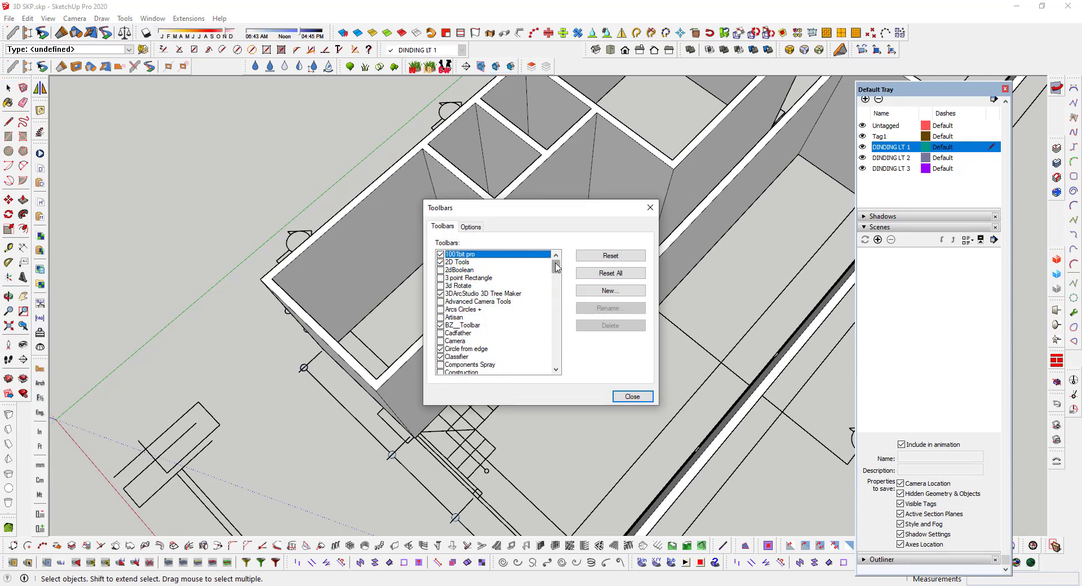
drag(557, 268, 565, 342)
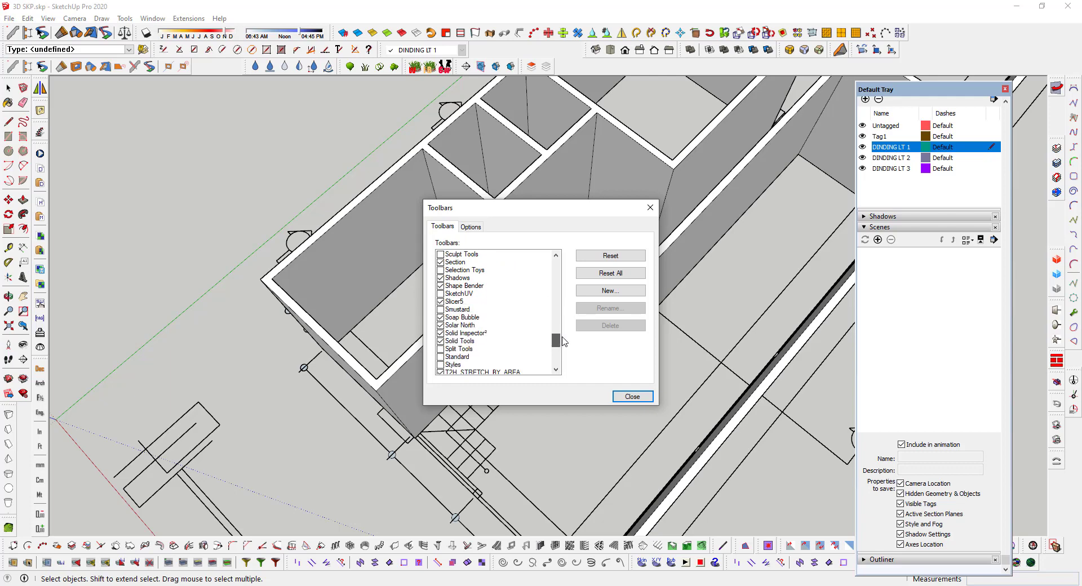
click(441, 365)
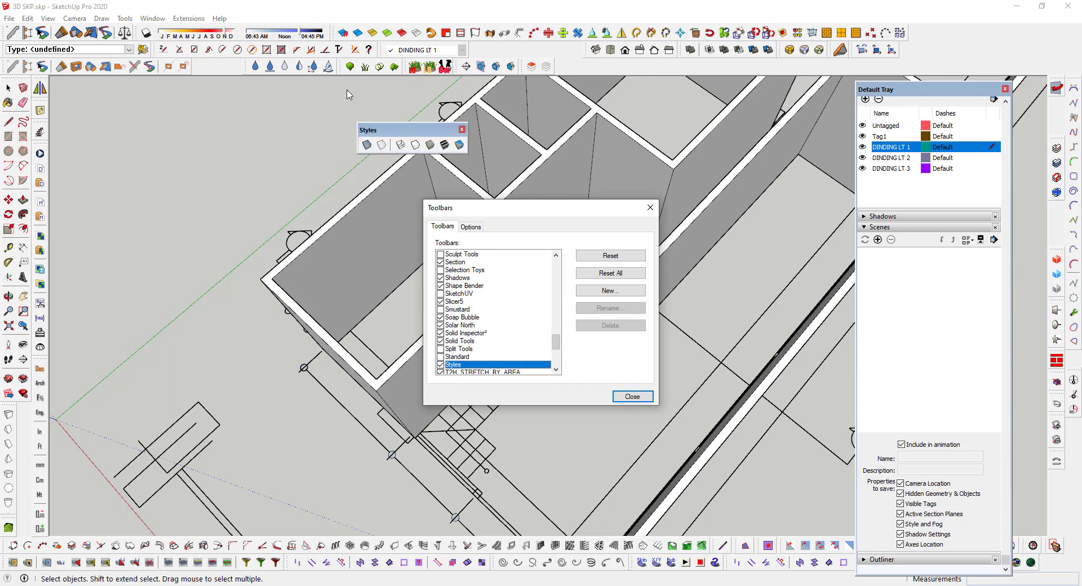
click(650, 208)
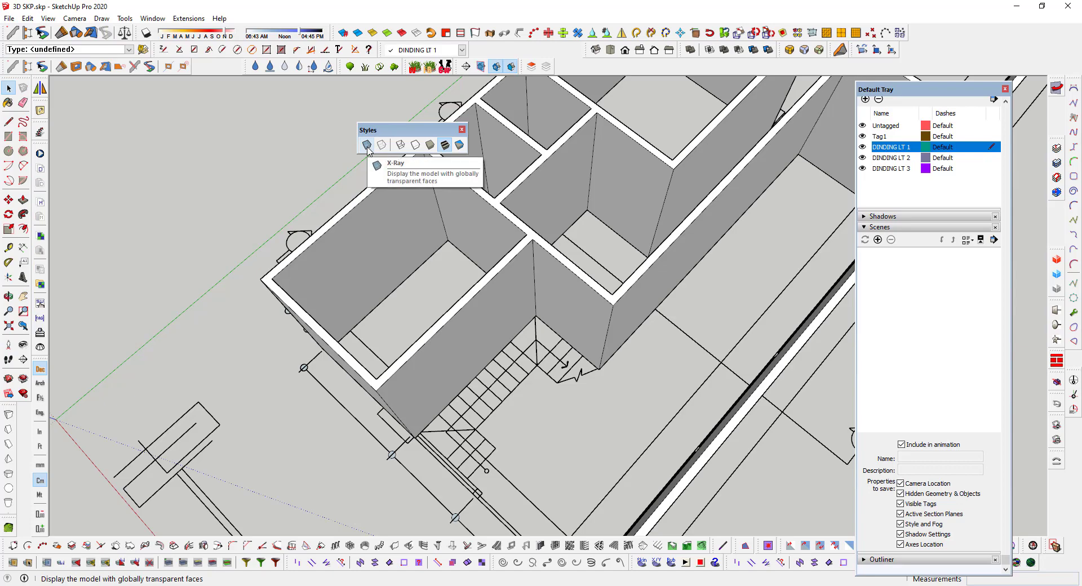
Step: Turn on X-Ray so the walls are see-through, and view the rooms and stair corner
click(367, 145)
mouse_move(406, 222)
middle_down()
mouse_move(399, 301)
mouse_move(415, 242)
mouse_move(573, 237)
mouse_move(669, 292)
mouse_move(688, 353)
mouse_move(282, 316)
middle_up()
scroll(618, 339, up, 3)
scroll(619, 340, up, 3)
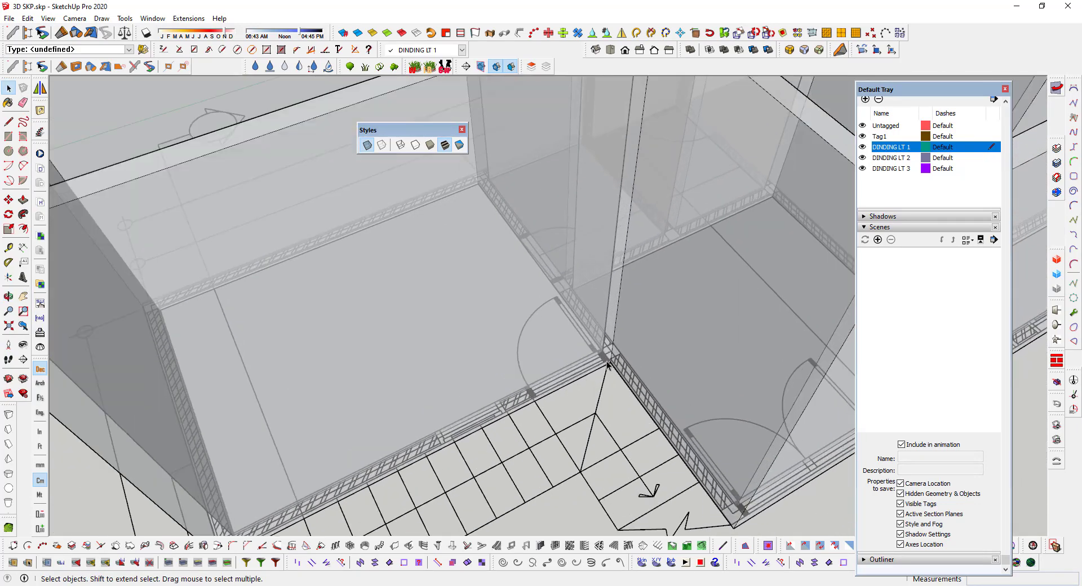
scroll(619, 339, up, 3)
scroll(611, 363, up, 3)
scroll(610, 364, up, 3)
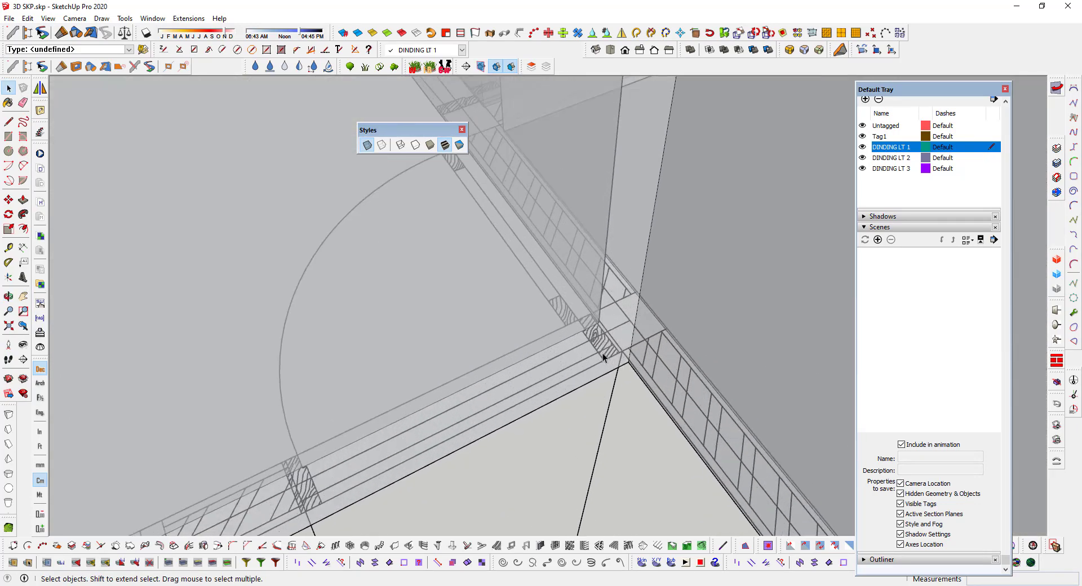
scroll(631, 356, up, 3)
mouse_move(636, 352)
middle_down()
mouse_move(542, 335)
mouse_move(508, 302)
mouse_move(485, 322)
middle_up()
scroll(543, 316, down, 2)
scroll(563, 326, down, 2)
scroll(485, 309, down, 2)
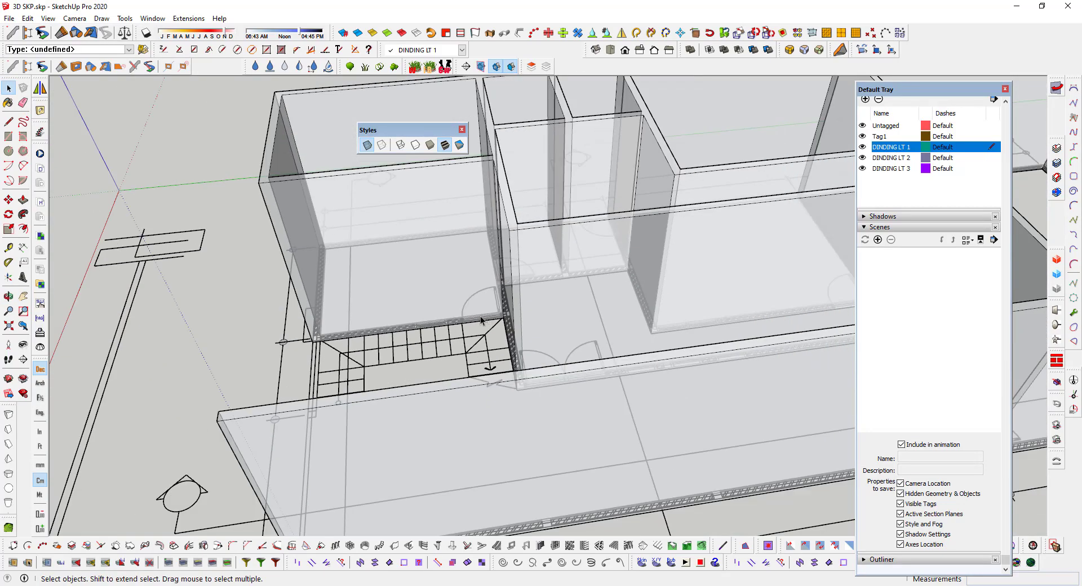
scroll(585, 393, up, 2)
scroll(559, 367, down, 2)
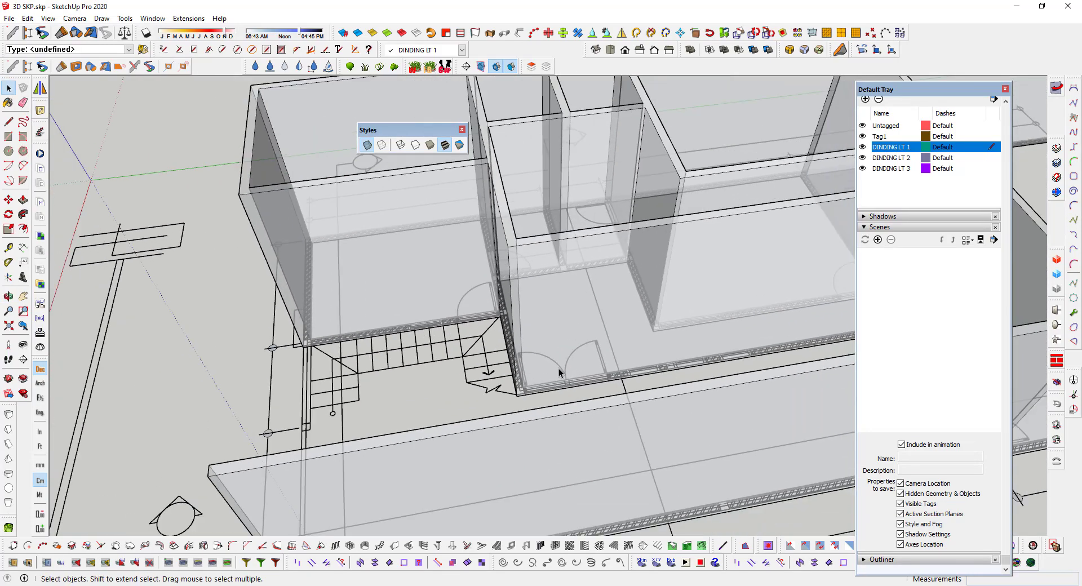
scroll(563, 372, down, 2)
mouse_move(564, 372)
middle_down()
mouse_move(647, 410)
mouse_move(569, 369)
mouse_move(556, 314)
mouse_move(587, 461)
mouse_move(575, 386)
mouse_move(672, 367)
mouse_move(491, 336)
mouse_move(394, 334)
middle_up()
mouse_move(474, 316)
shift+middle_down()
mouse_move(554, 302)
mouse_move(595, 278)
shift+middle_up()
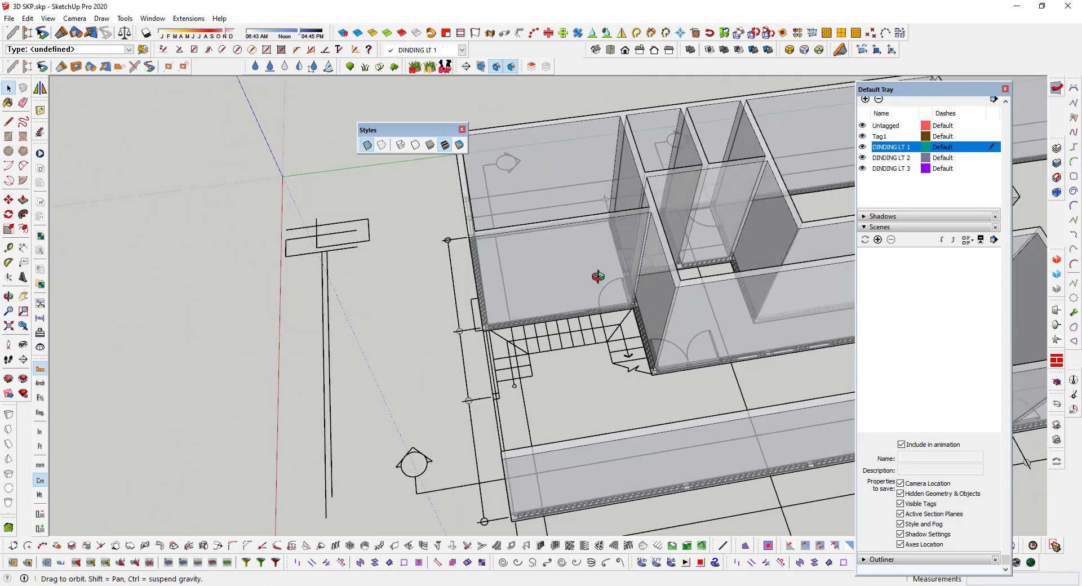
Step: Zoom in and start a Tape Measure from the wall edge, reading 109.6 cm
scroll(615, 281, up, 2)
scroll(614, 306, up, 2)
scroll(615, 306, up, 2)
scroll(625, 318, up, 3)
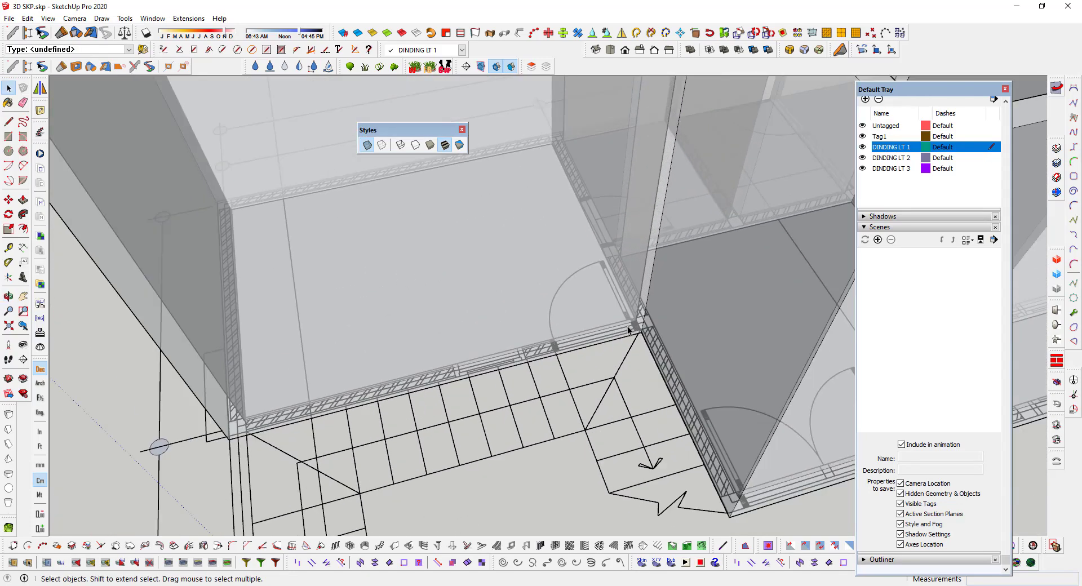
scroll(639, 335, up, 2)
scroll(514, 372, up, 2)
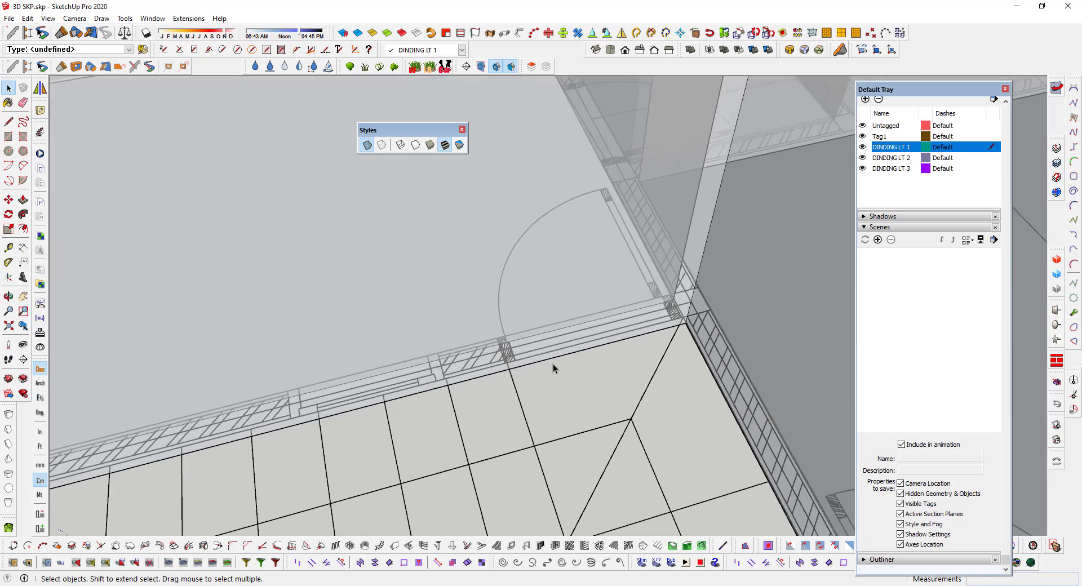
scroll(510, 353, down, 2)
scroll(445, 341, down, 2)
scroll(459, 350, down, 2)
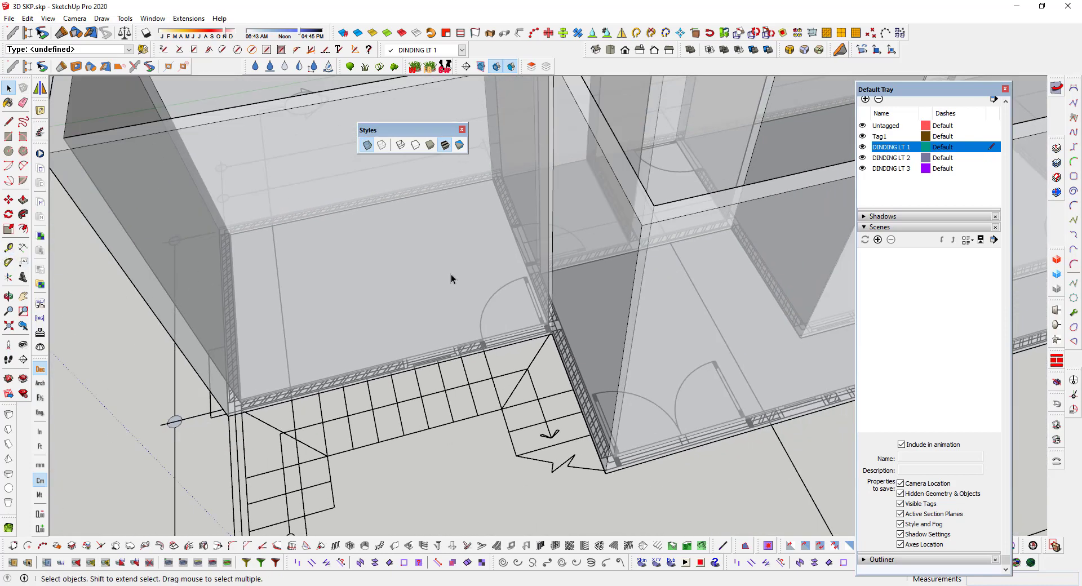
click(8, 247)
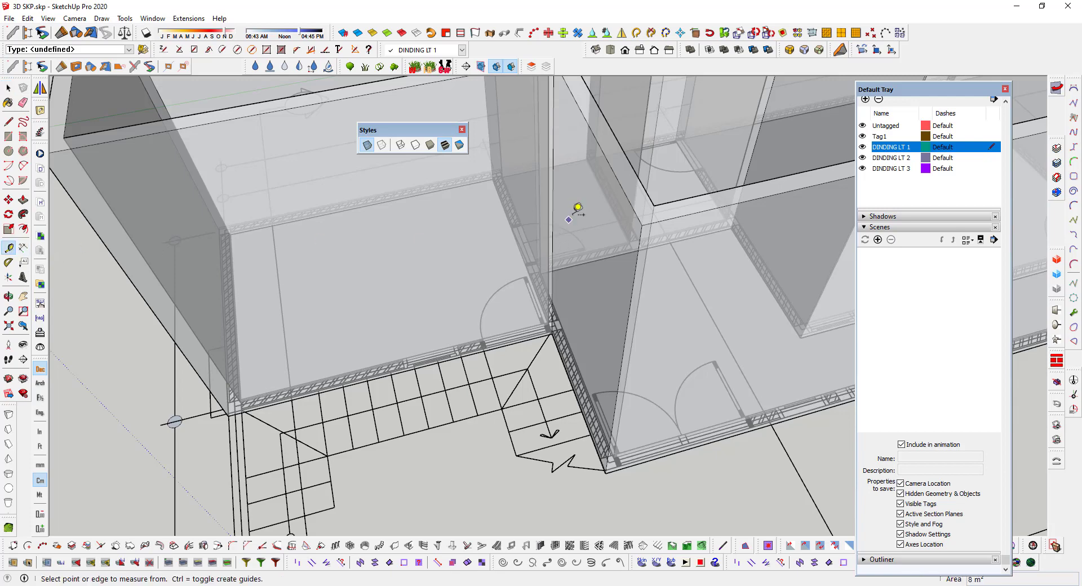
click(554, 189)
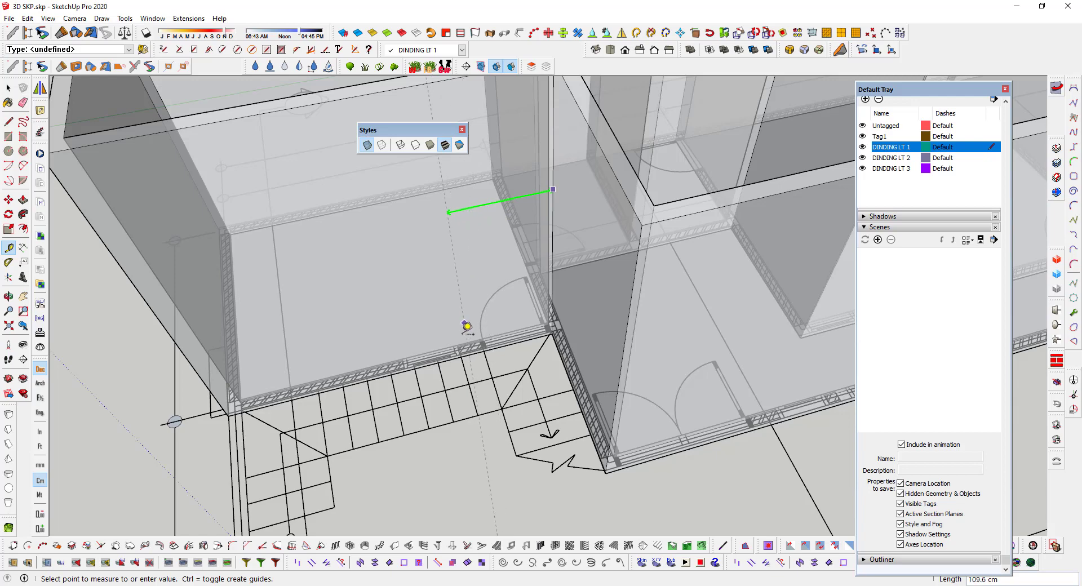
Step: Zoom and orbit to a steep overhead view of the door mark along the floor edge
scroll(468, 326, up, 2)
scroll(482, 345, up, 2)
scroll(493, 345, up, 2)
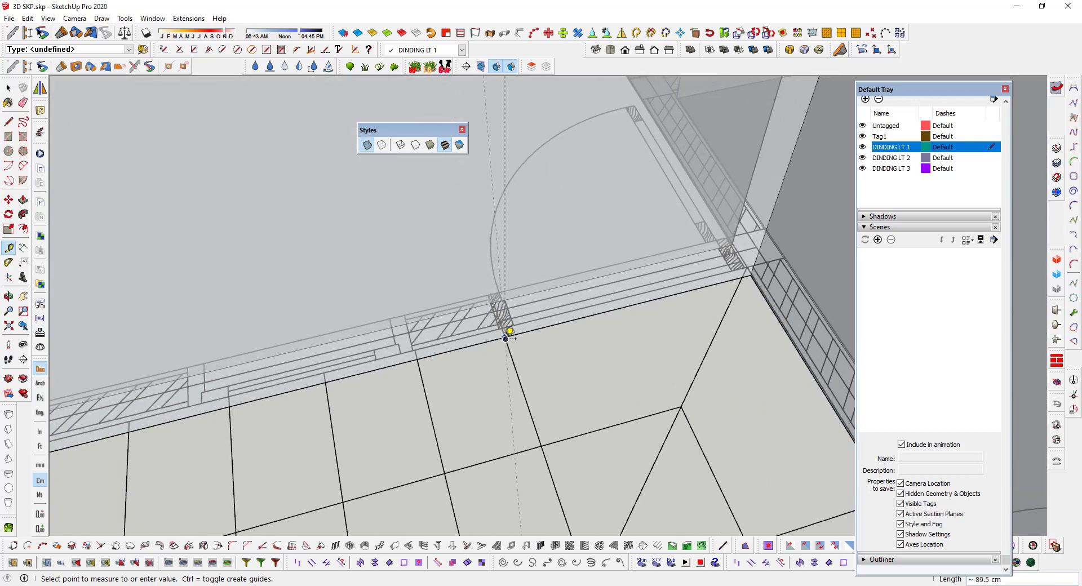
scroll(506, 337, up, 2)
scroll(504, 324, up, 2)
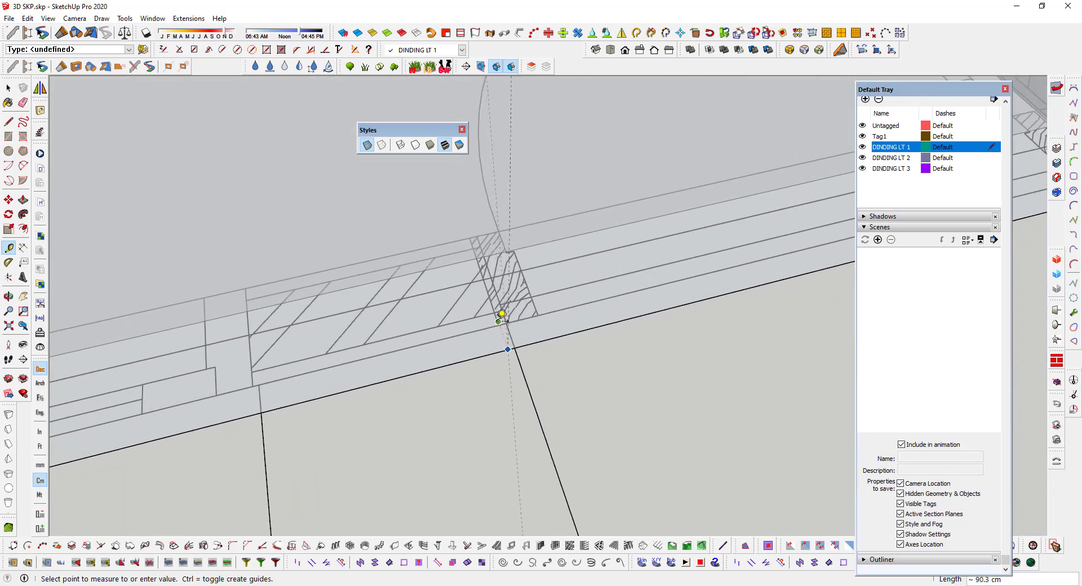
scroll(503, 315, up, 2)
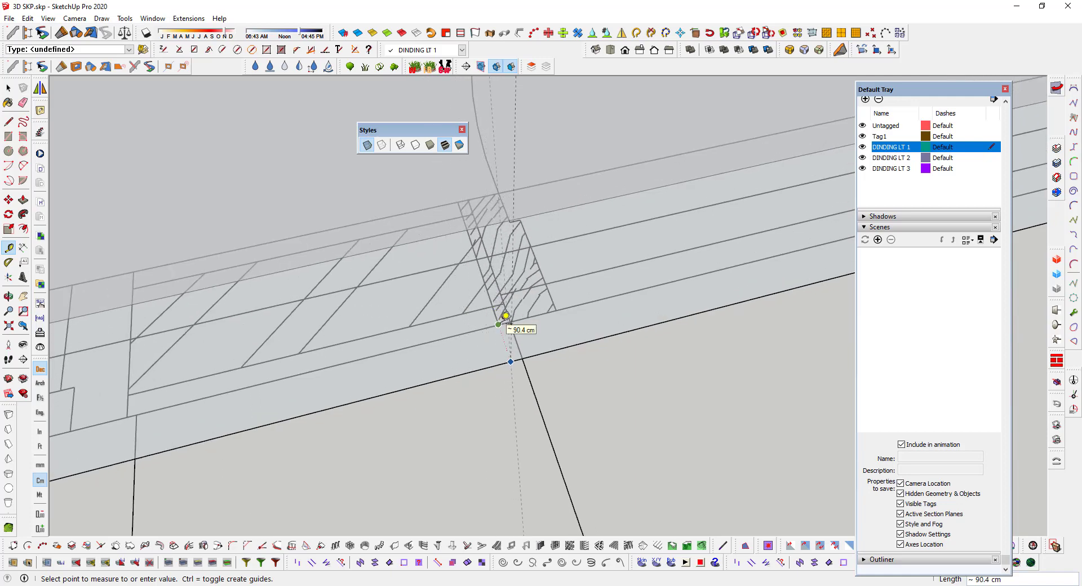
scroll(506, 316, down, 3)
middle_drag(512, 337, 501, 314)
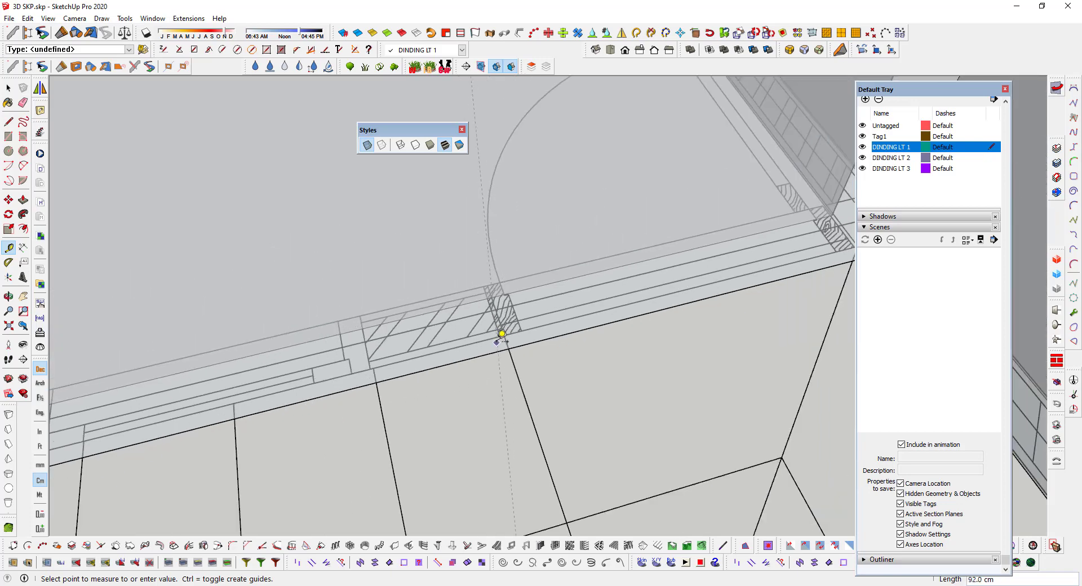
mouse_move(563, 336)
middle_down()
mouse_move(435, 292)
mouse_move(483, 286)
middle_up()
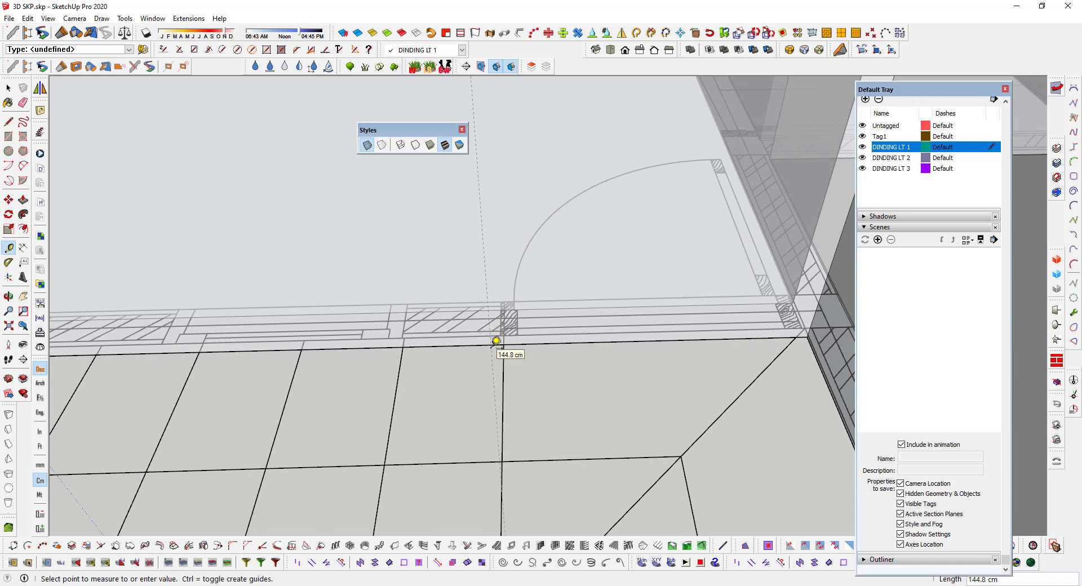
scroll(495, 336, up, 2)
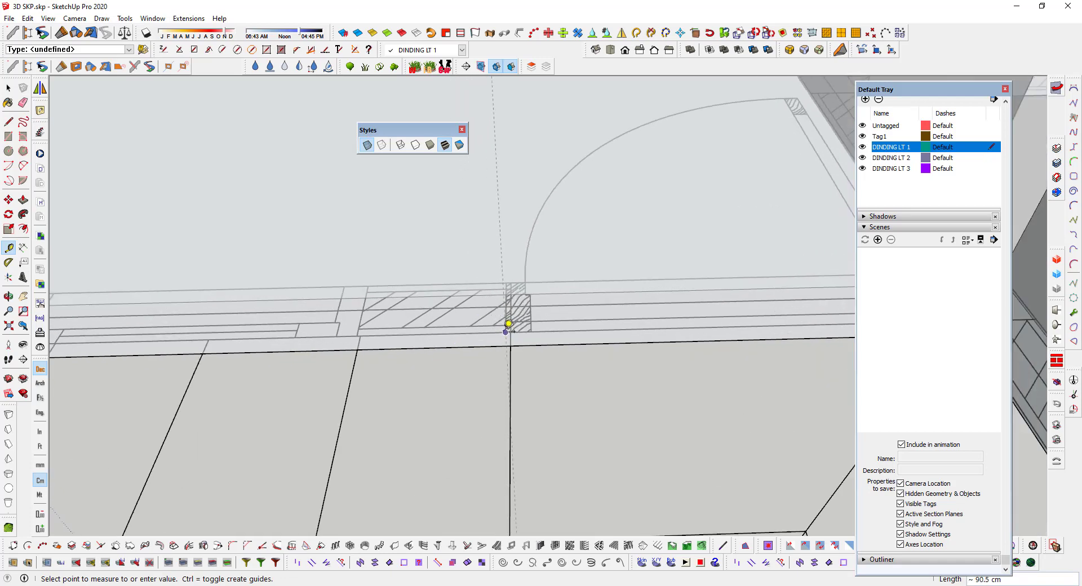
scroll(418, 314, down, 2)
scroll(346, 290, down, 3)
mouse_move(346, 290)
middle_down()
mouse_move(854, 347)
mouse_move(708, 288)
mouse_move(290, 220)
middle_up()
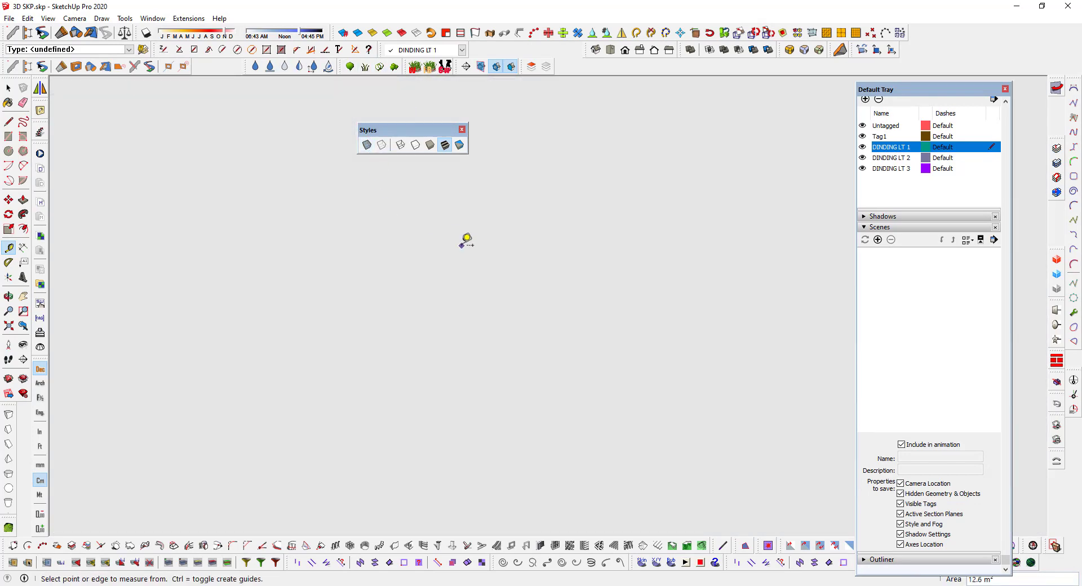
Step: Orbit above the room walls and begin a tape measurement from the wall corner edge, then cancel it
scroll(477, 243, up, 2)
scroll(483, 251, up, 5)
scroll(494, 264, up, 5)
scroll(495, 264, down, 5)
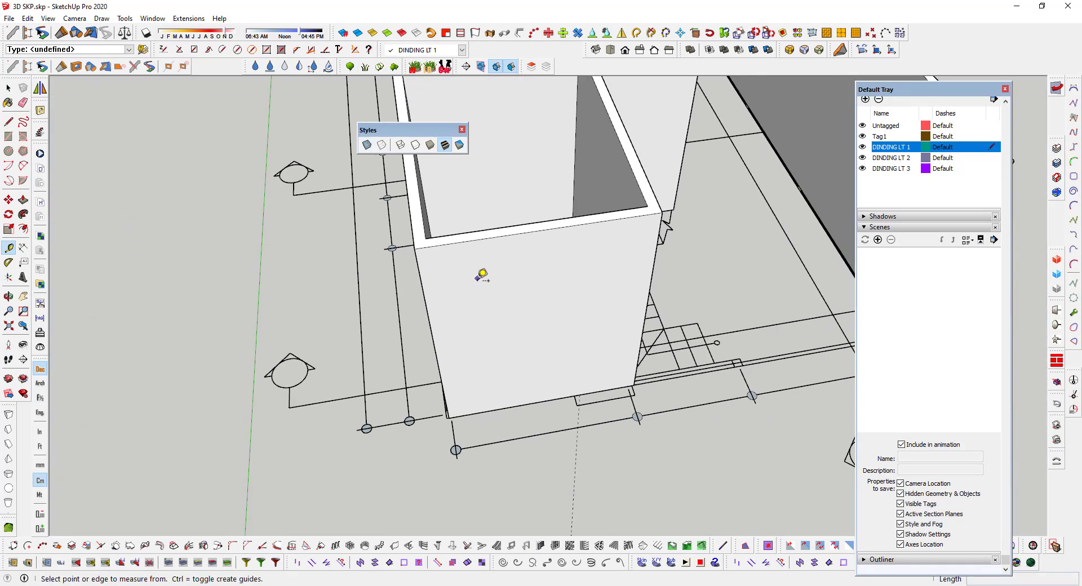
middle_drag(483, 273, 498, 338)
scroll(652, 323, up, 4)
scroll(433, 261, up, 4)
scroll(433, 260, up, 4)
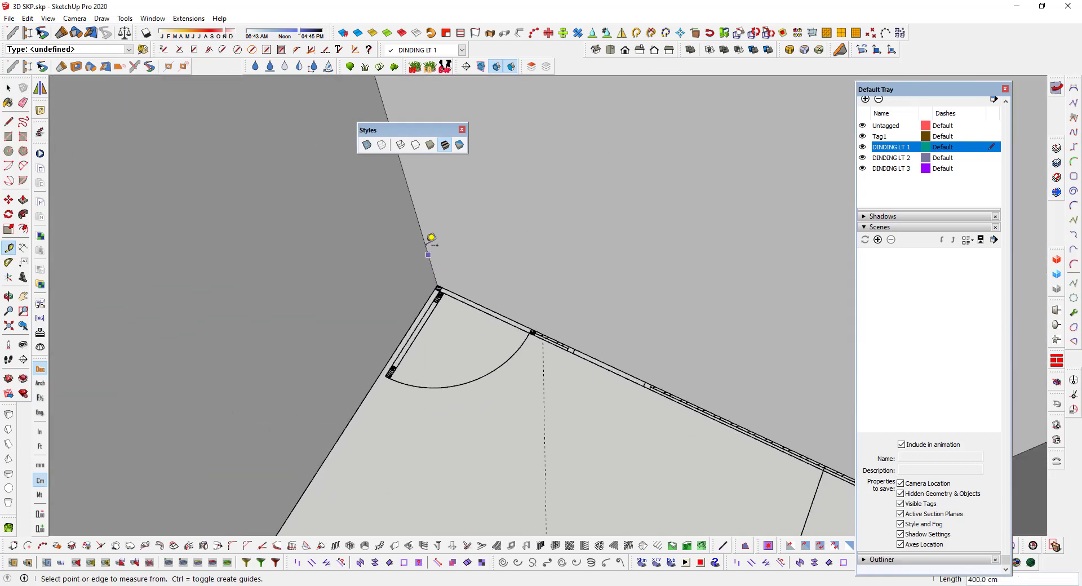
click(426, 240)
scroll(511, 288, up, 1)
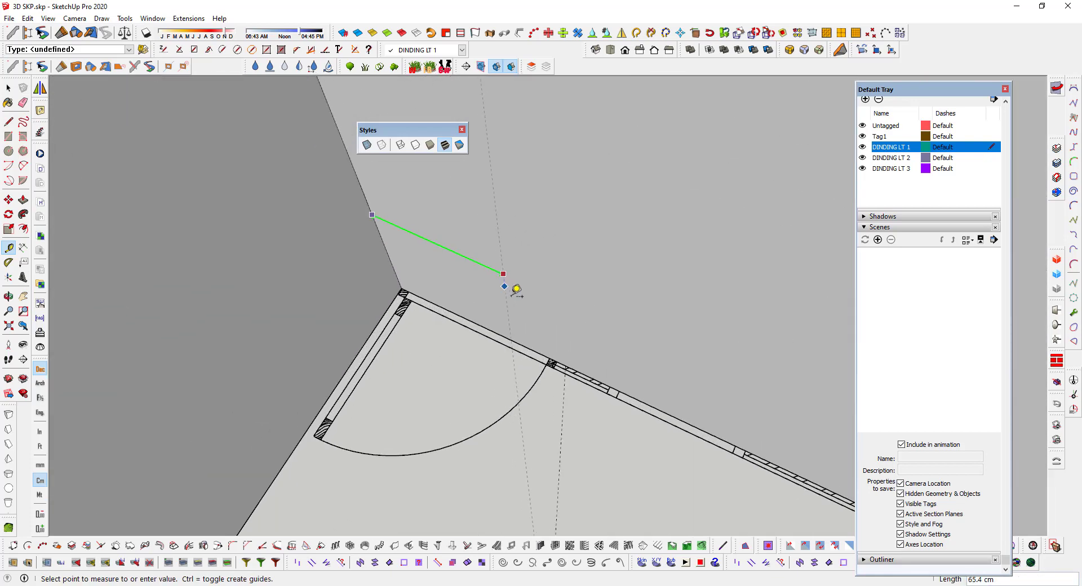
scroll(530, 322, up, 2)
scroll(541, 338, up, 1)
scroll(569, 381, up, 2)
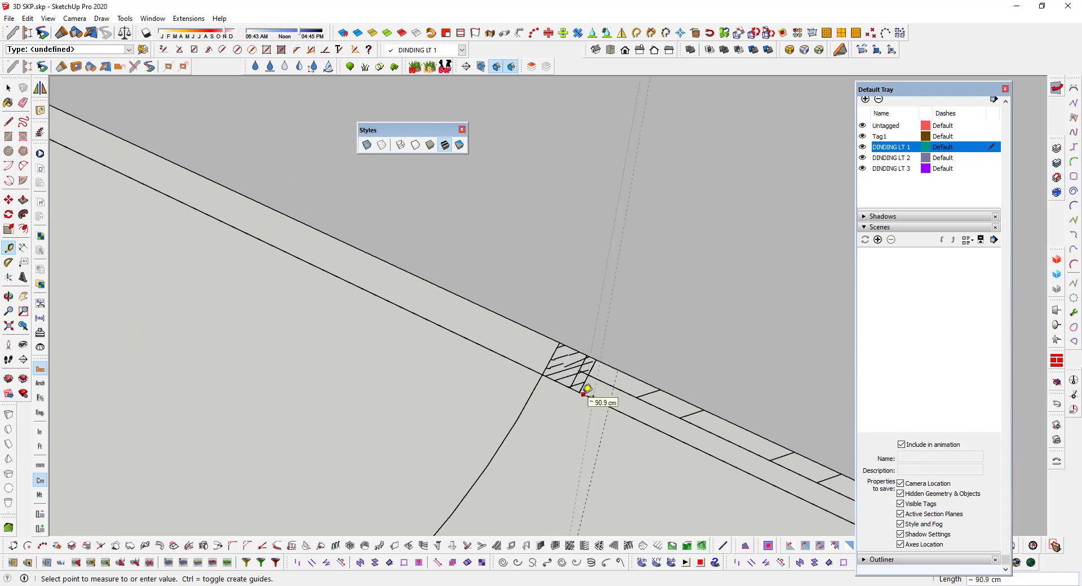
scroll(583, 389, up, 2)
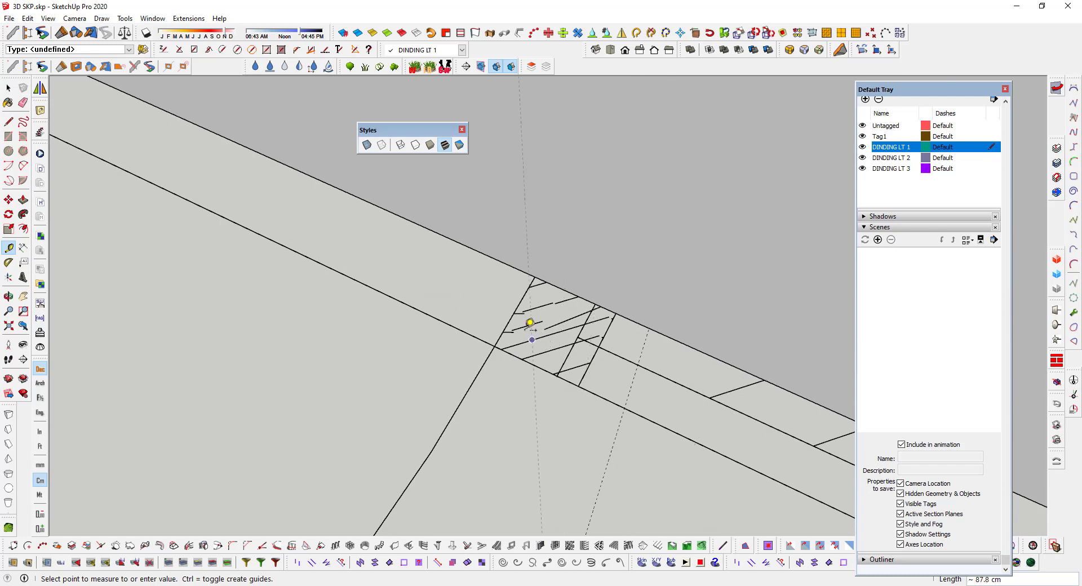
key(space)
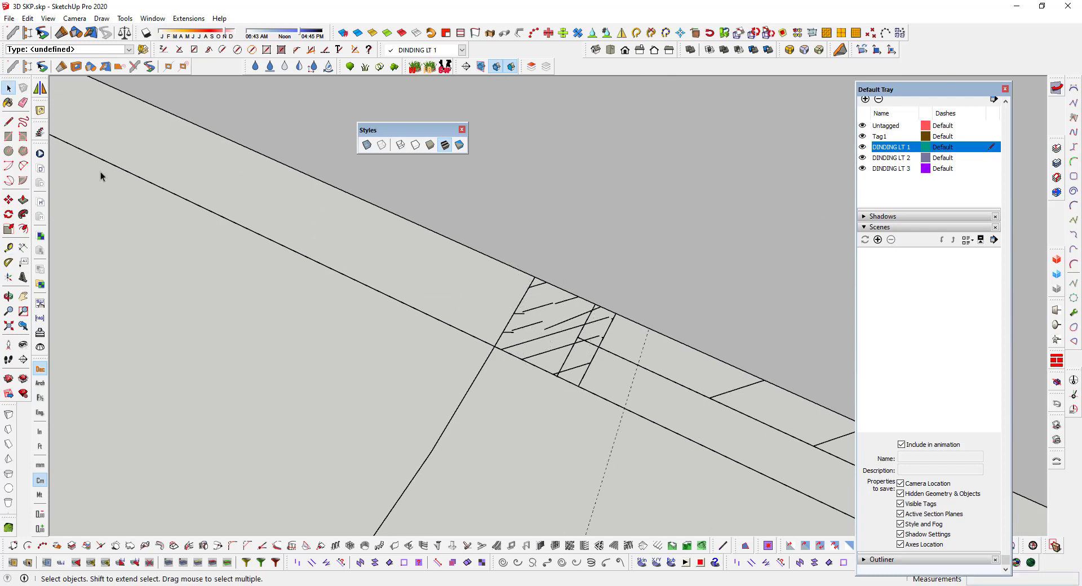
Step: Measure the 4 cm offset along the wall at the hatched junction
click(8, 249)
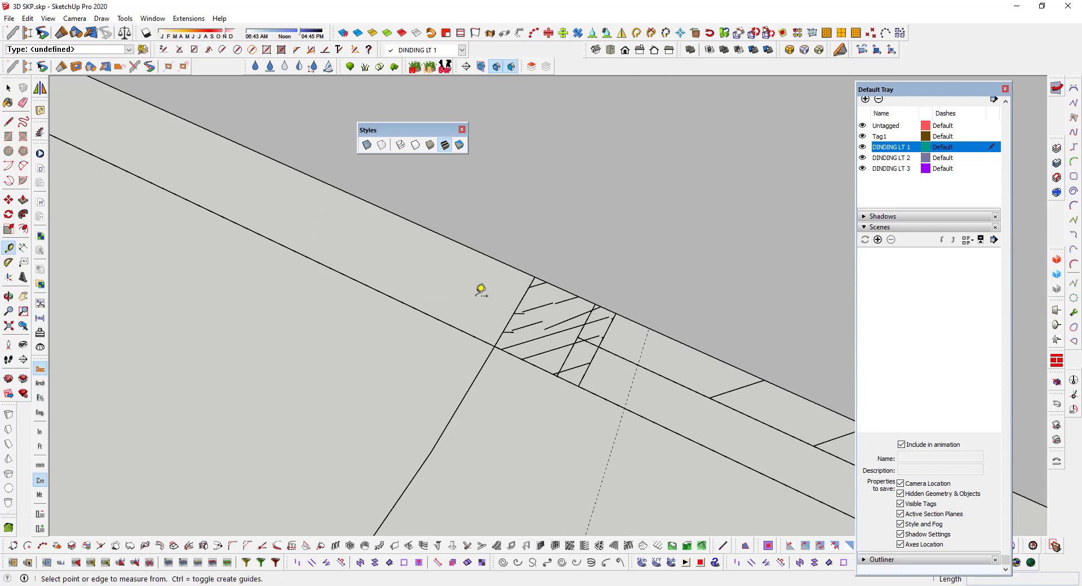
click(528, 292)
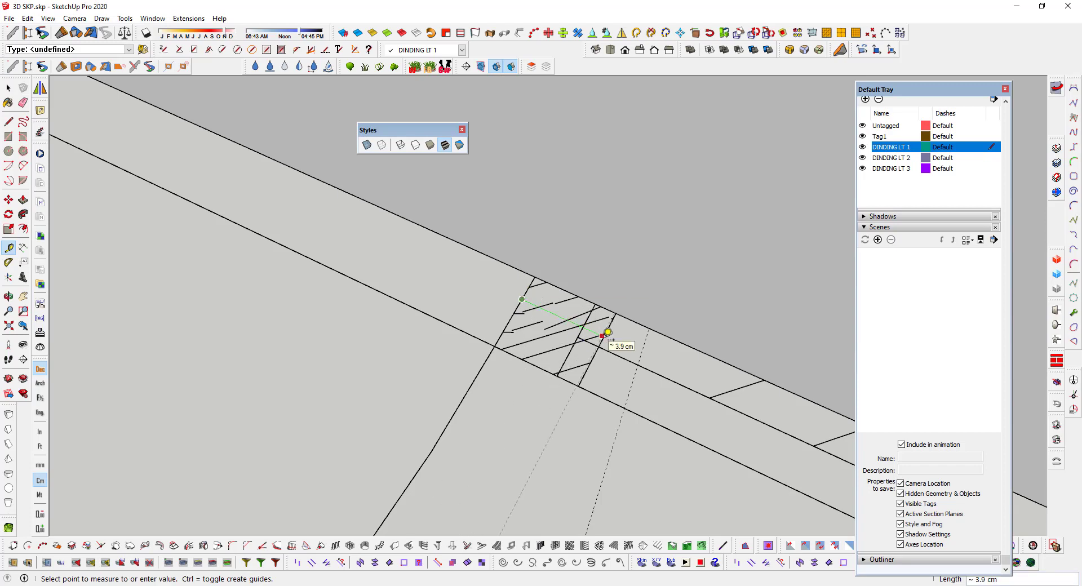
scroll(616, 327, up, 1)
scroll(614, 317, up, 2)
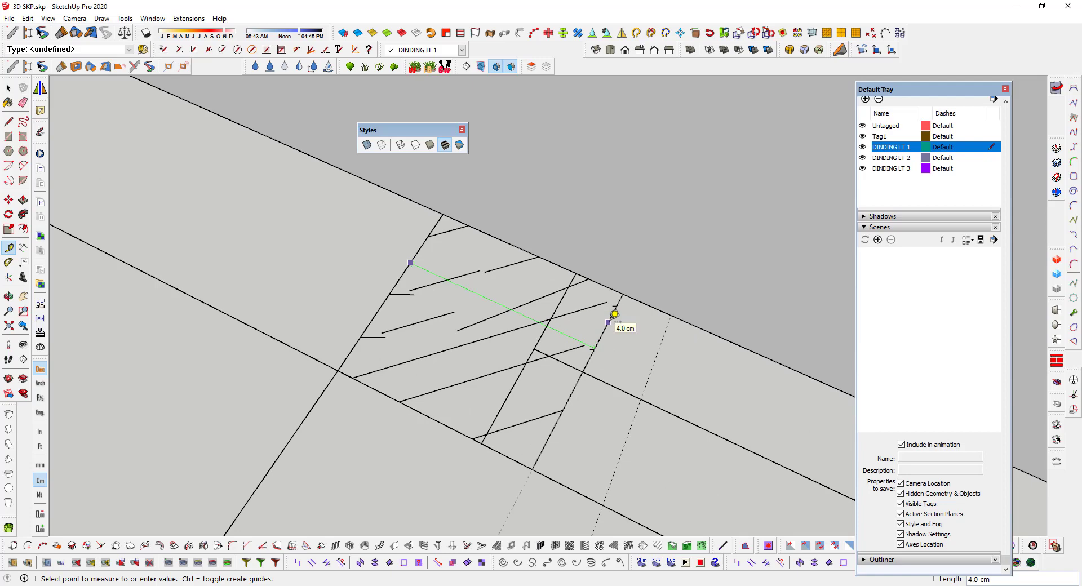
click(614, 314)
scroll(536, 242, down, 3)
scroll(536, 261, down, 2)
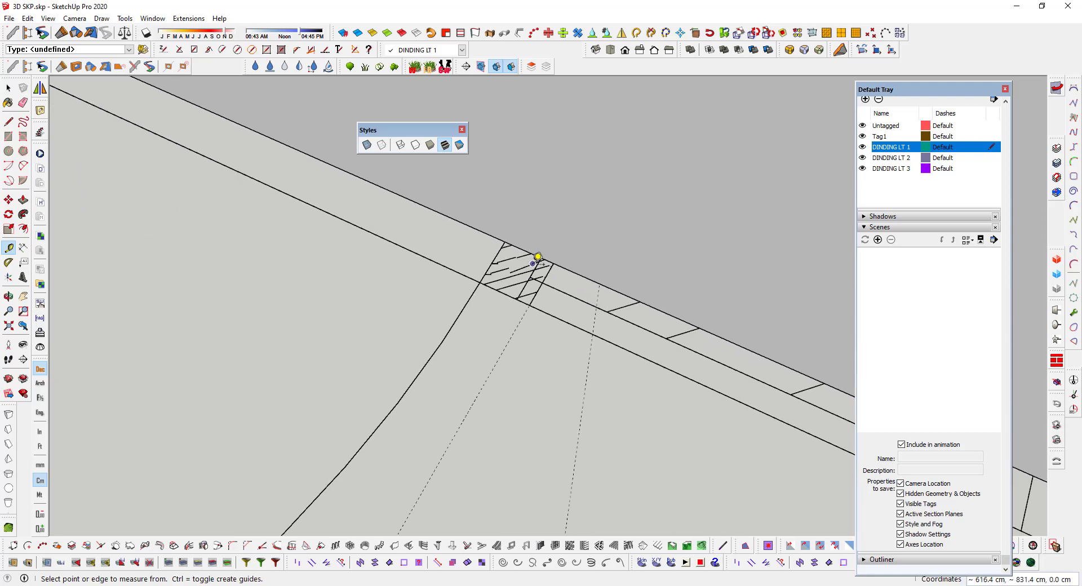
scroll(532, 267, down, 2)
scroll(532, 269, down, 2)
scroll(519, 279, down, 2)
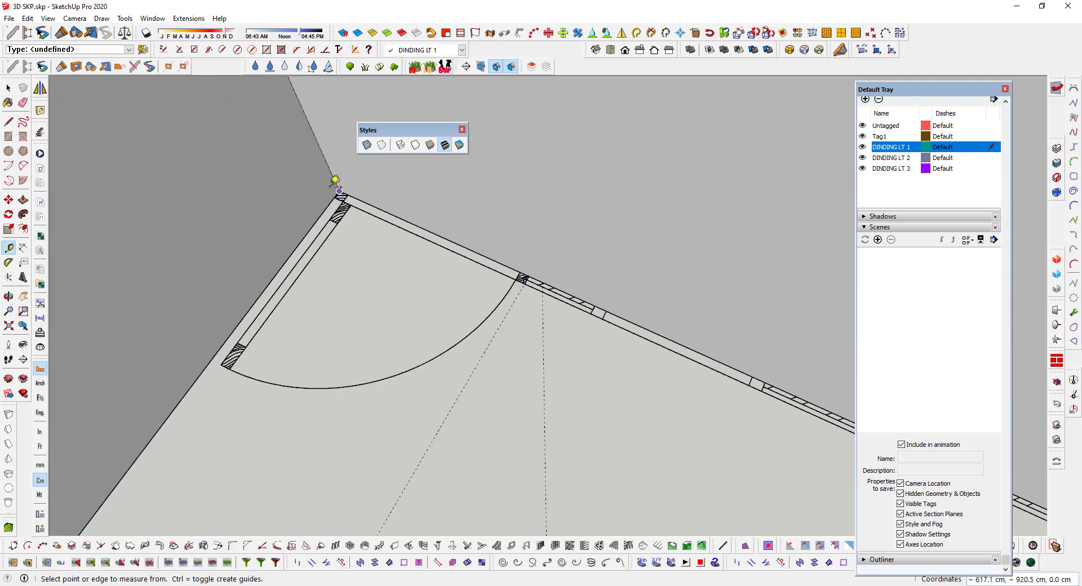
Step: Measure from the wall junction by the door to leave a guide point for the opening
click(332, 149)
scroll(544, 269, up, 2)
scroll(532, 268, up, 3)
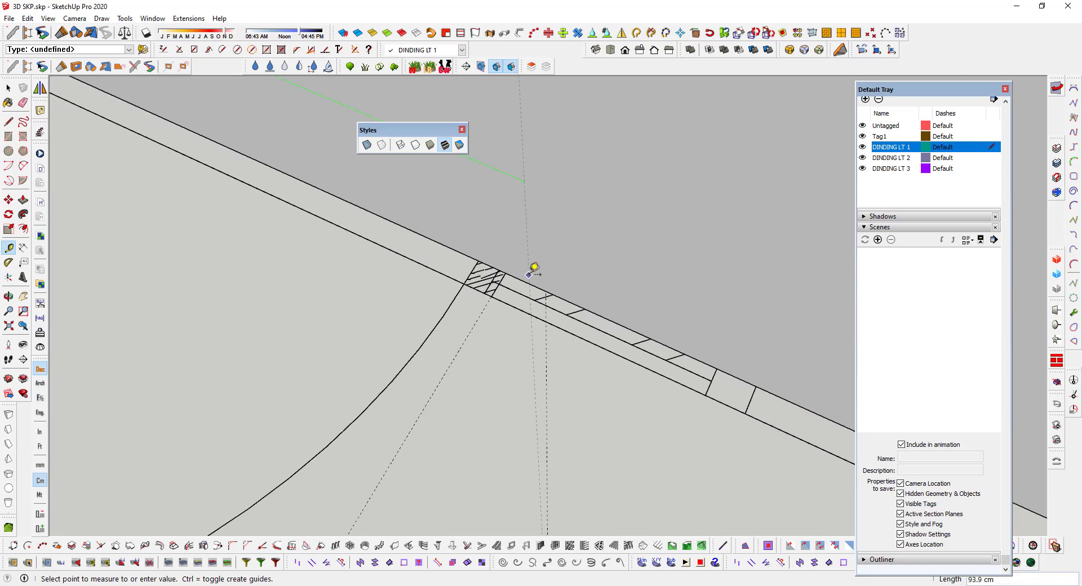
scroll(484, 269, up, 2)
scroll(477, 269, up, 1)
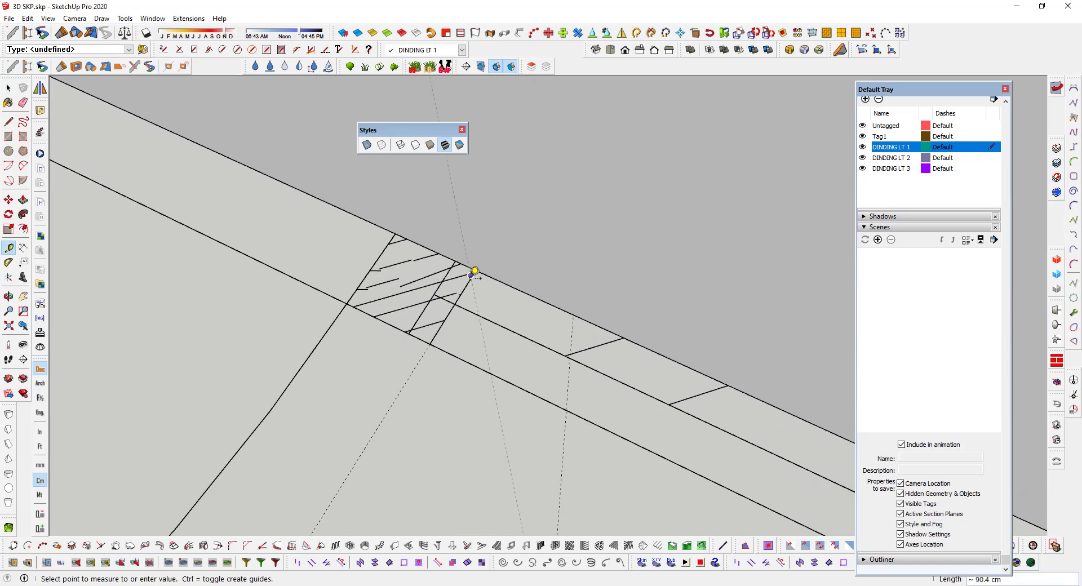
scroll(479, 266, up, 1)
click(478, 266)
scroll(513, 248, down, 2)
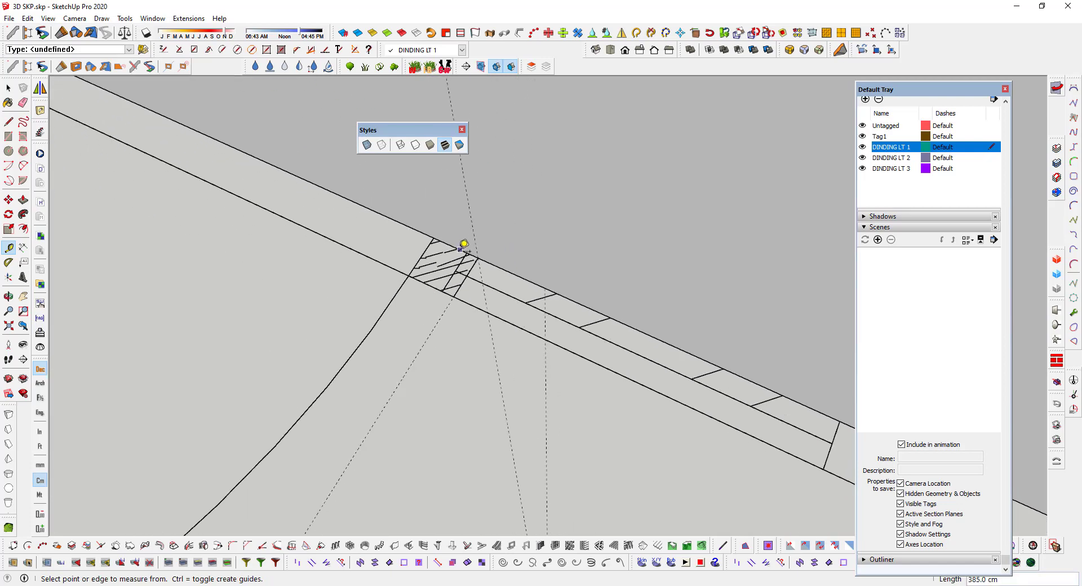
scroll(459, 242, down, 2)
scroll(411, 222, down, 2)
scroll(357, 294, down, 2)
scroll(338, 309, down, 2)
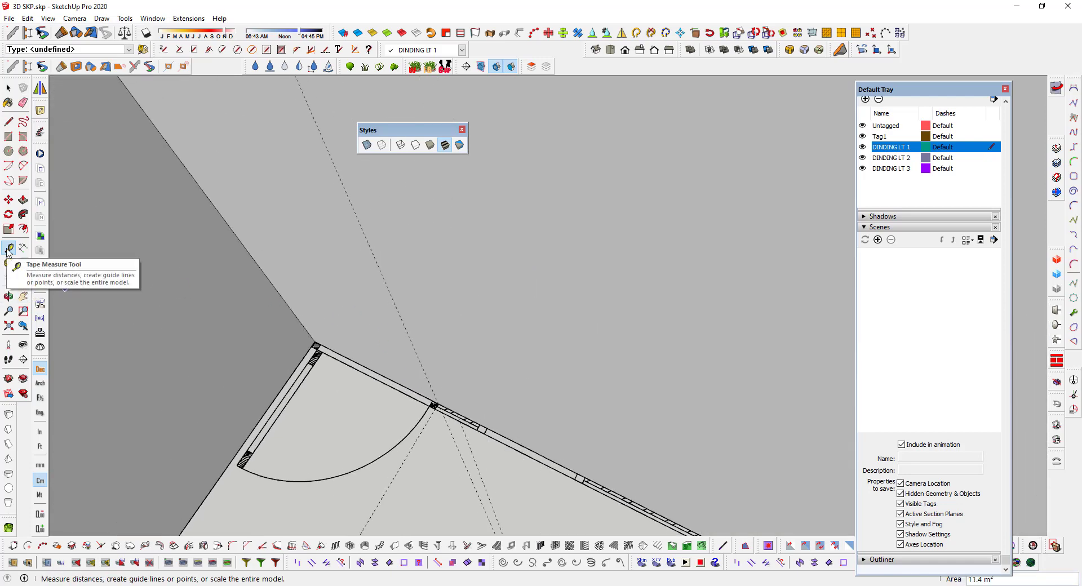
scroll(393, 345, down, 2)
mouse_move(394, 346)
shift+middle_down()
mouse_move(521, 419)
mouse_move(683, 440)
shift+middle_up()
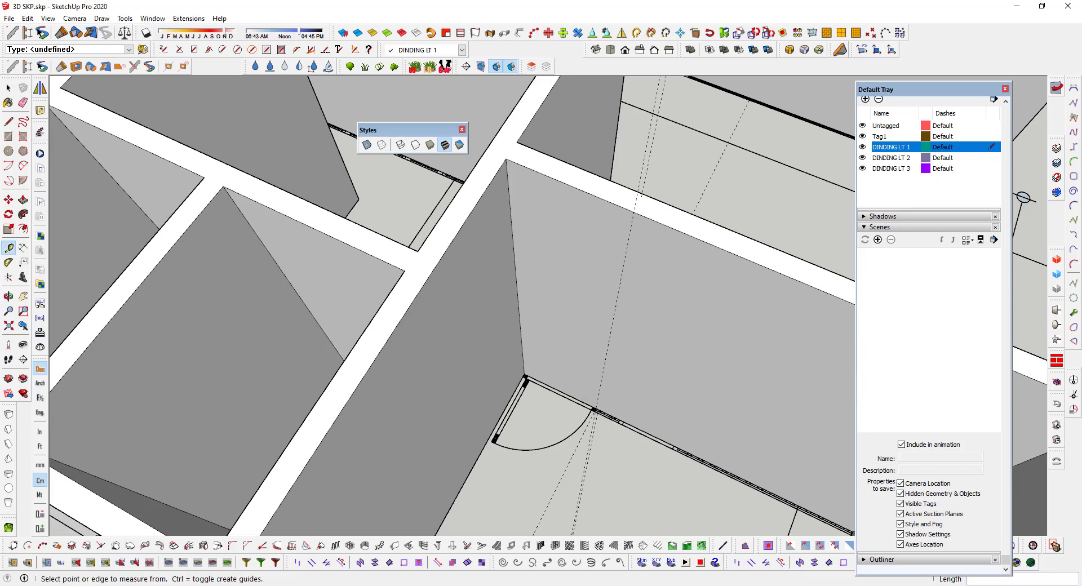
key(alt+Tab)
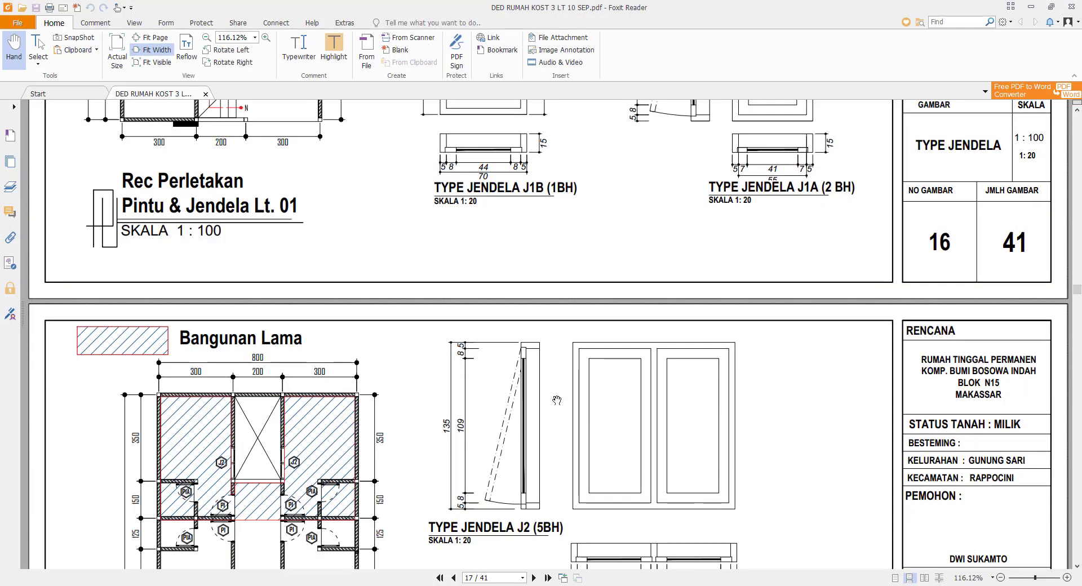
Step: Read the TYPE PINTU P1 door dimensions on page 15 of the plan PDF, then minimise Foxit
scroll(507, 389, up, 1)
scroll(423, 372, up, 3)
scroll(311, 352, up, 3)
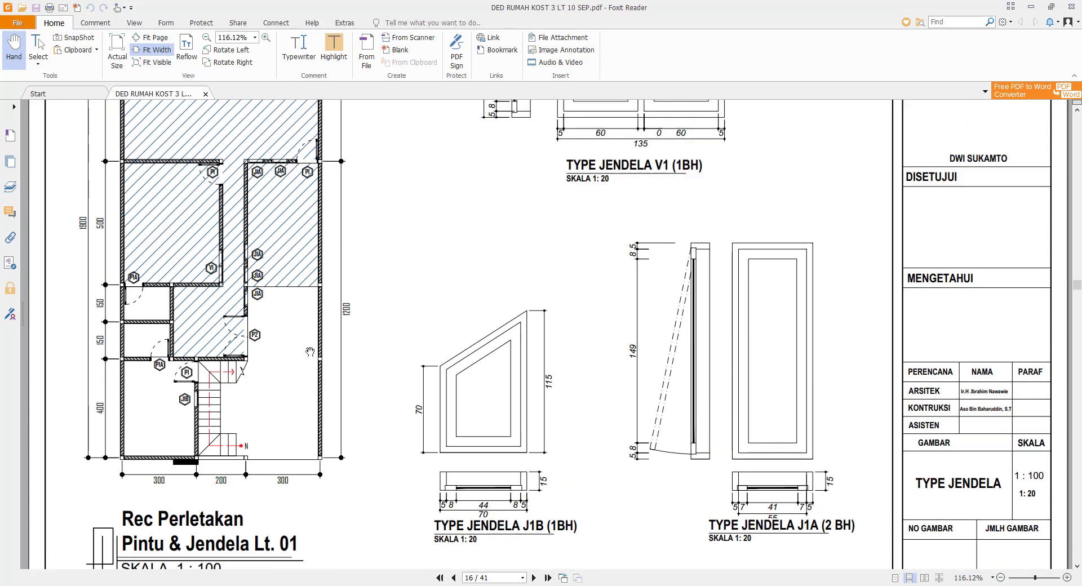
scroll(310, 352, down, 1)
scroll(624, 382, up, 4)
scroll(624, 382, up, 5)
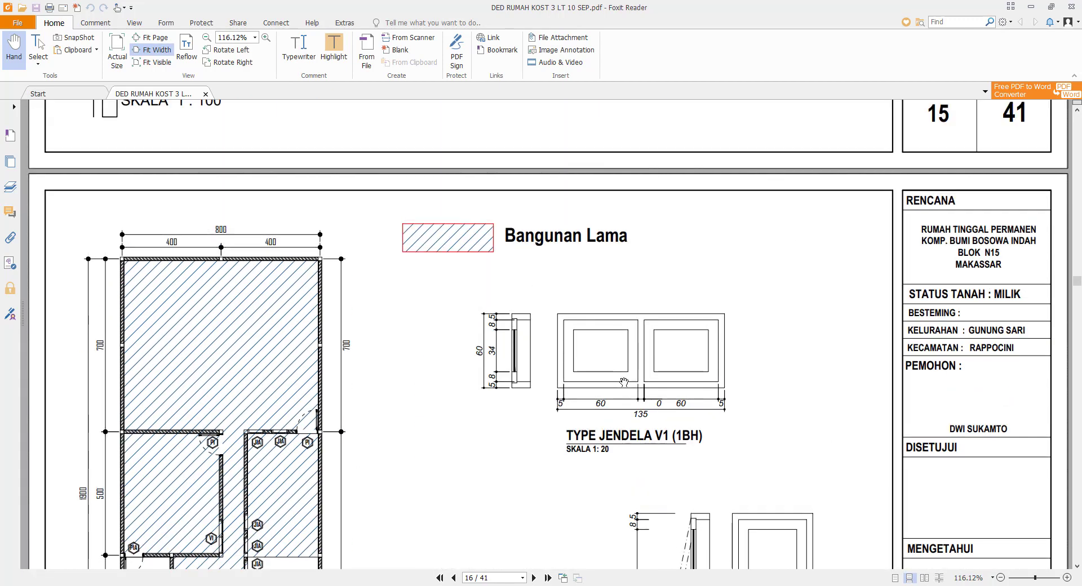
scroll(624, 382, up, 8)
scroll(624, 383, up, 6)
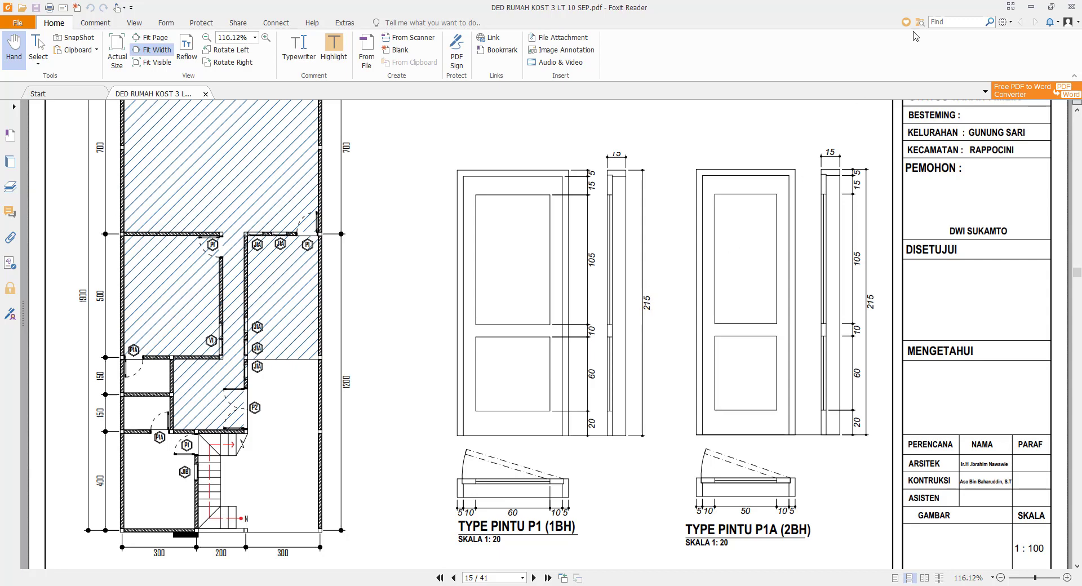
click(1036, 7)
scroll(536, 370, up, 2)
Step: Place a tape-measure guide 215 cm up from the door wall's base edge for the door height
scroll(560, 386, up, 2)
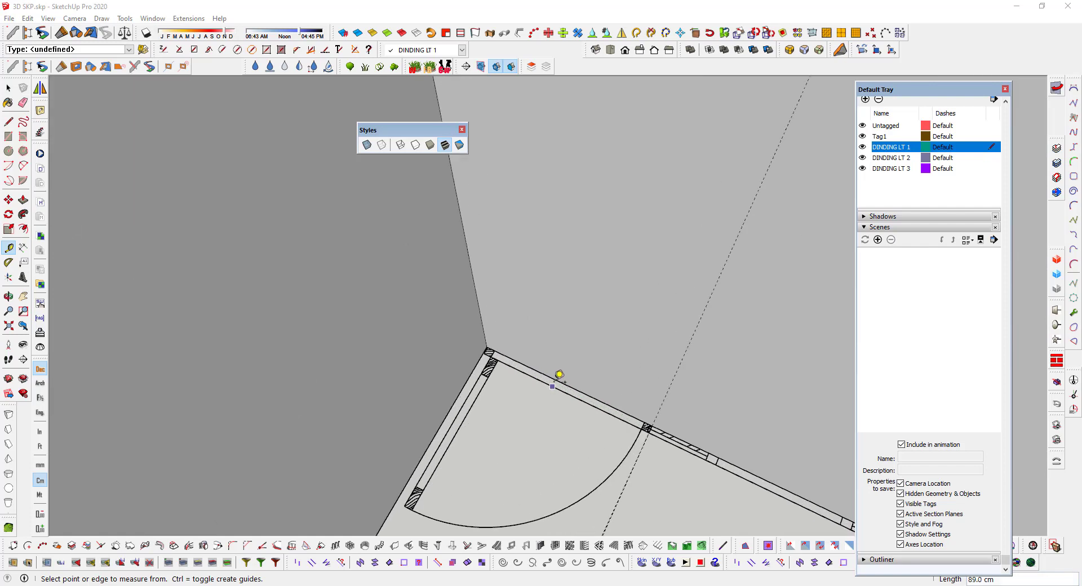
click(554, 376)
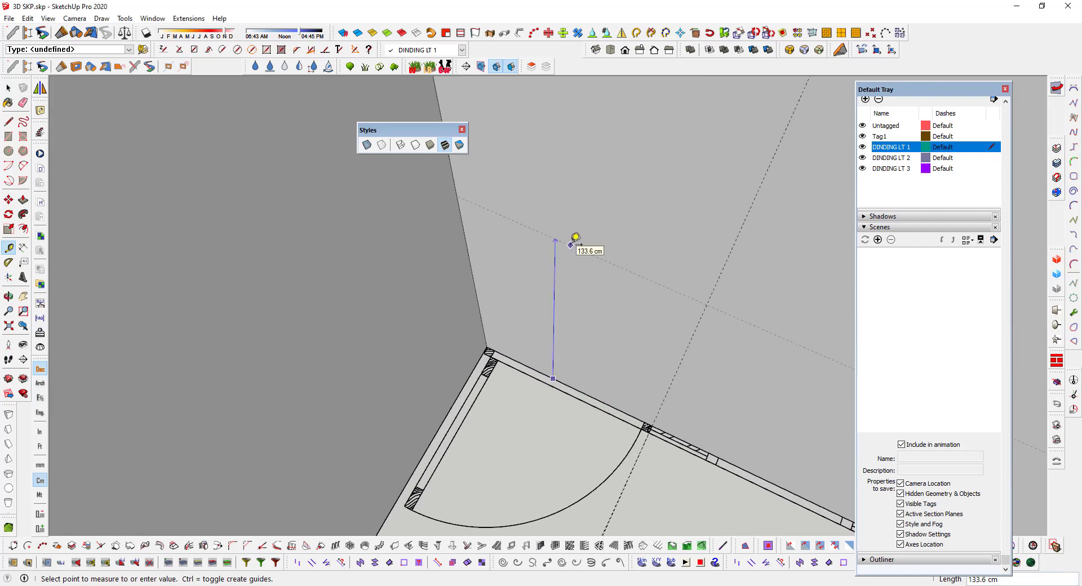
click(570, 245)
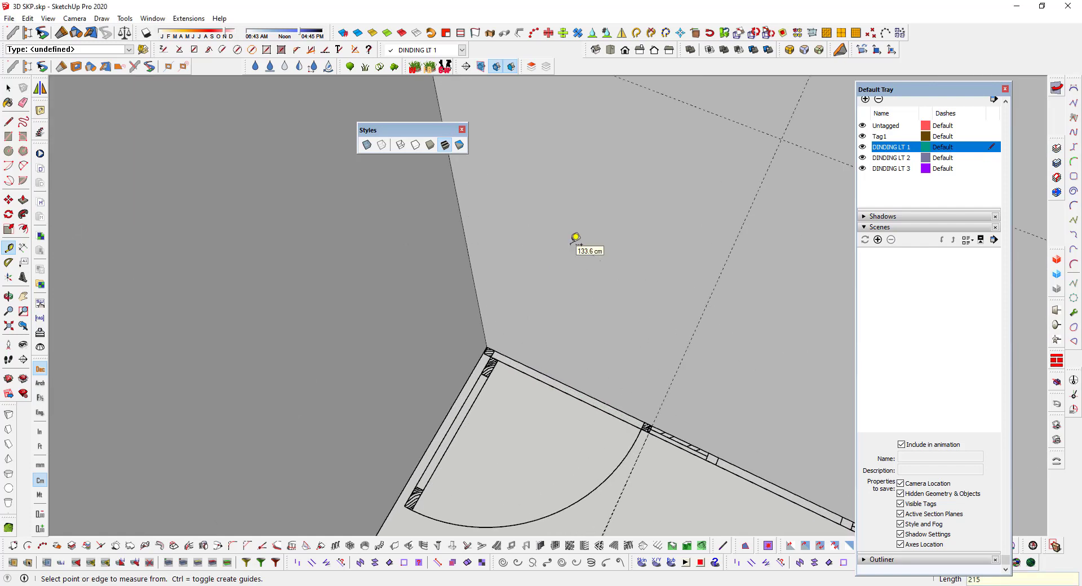
scroll(570, 249, down, 1)
scroll(571, 248, down, 1)
scroll(571, 252, down, 2)
scroll(571, 248, down, 2)
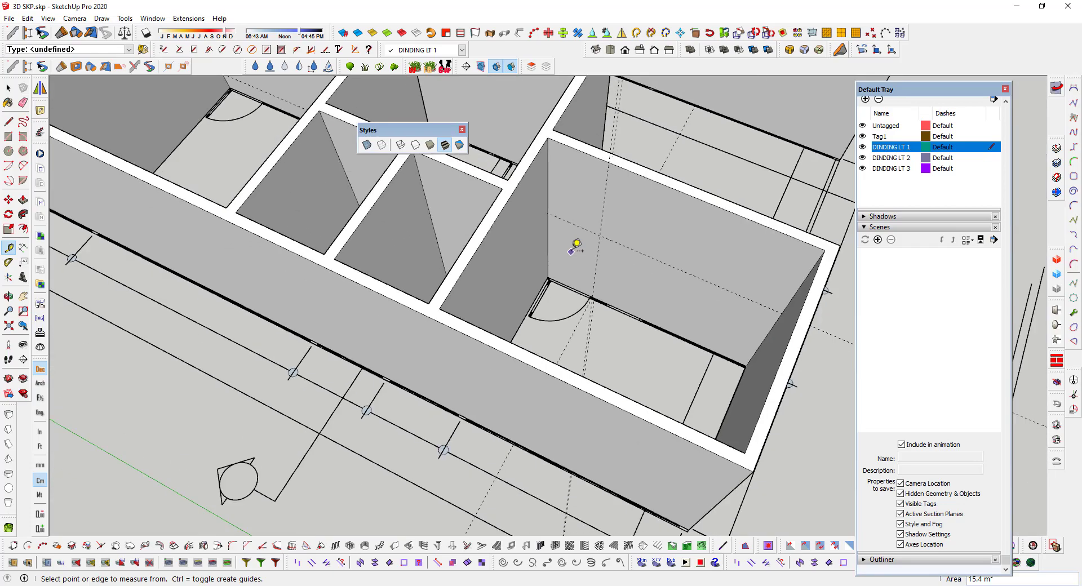
mouse_move(575, 246)
middle_down()
mouse_move(358, 224)
mouse_move(270, 289)
mouse_move(540, 275)
mouse_move(575, 253)
middle_up()
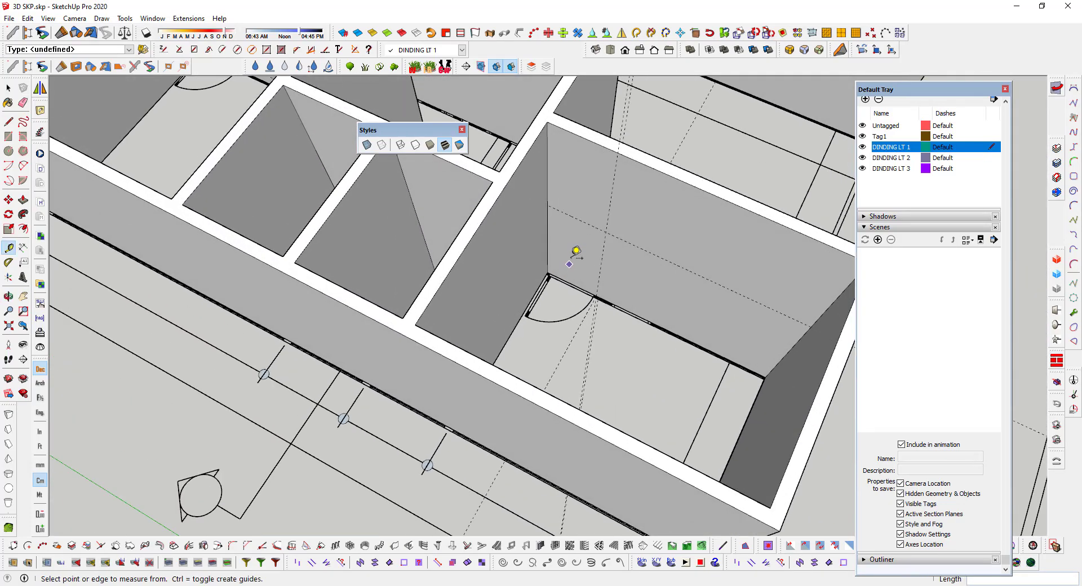
key(space)
scroll(575, 254, up, 2)
scroll(580, 231, down, 2)
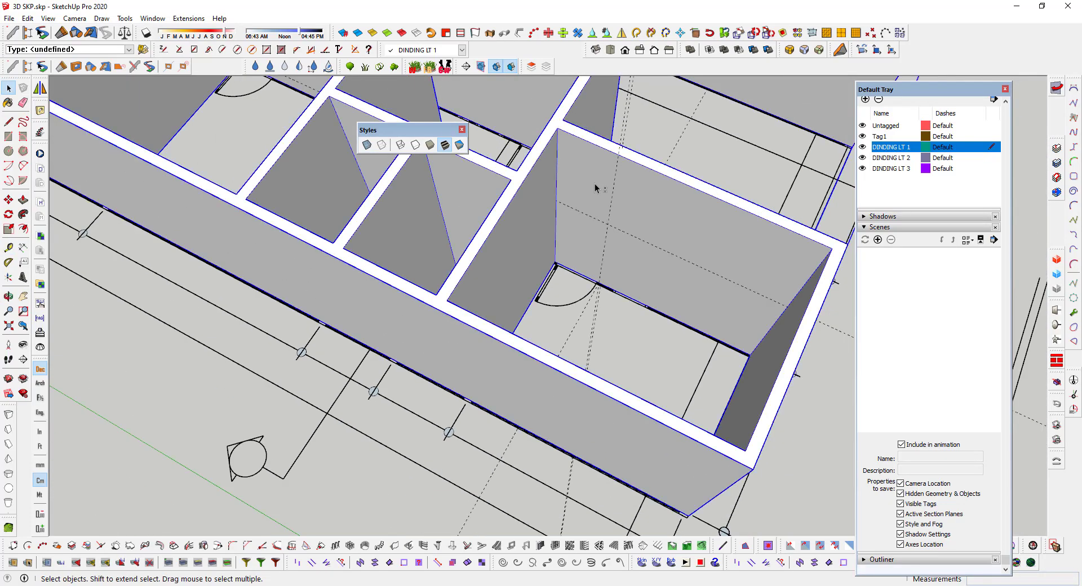
scroll(594, 184, up, 2)
scroll(590, 202, up, 2)
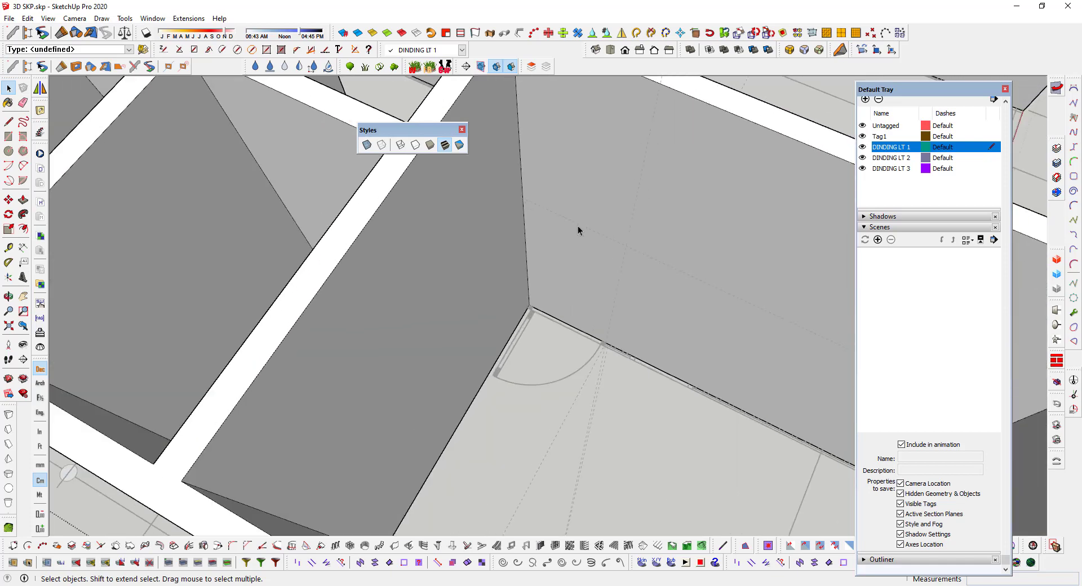
key(r)
scroll(539, 204, up, 1)
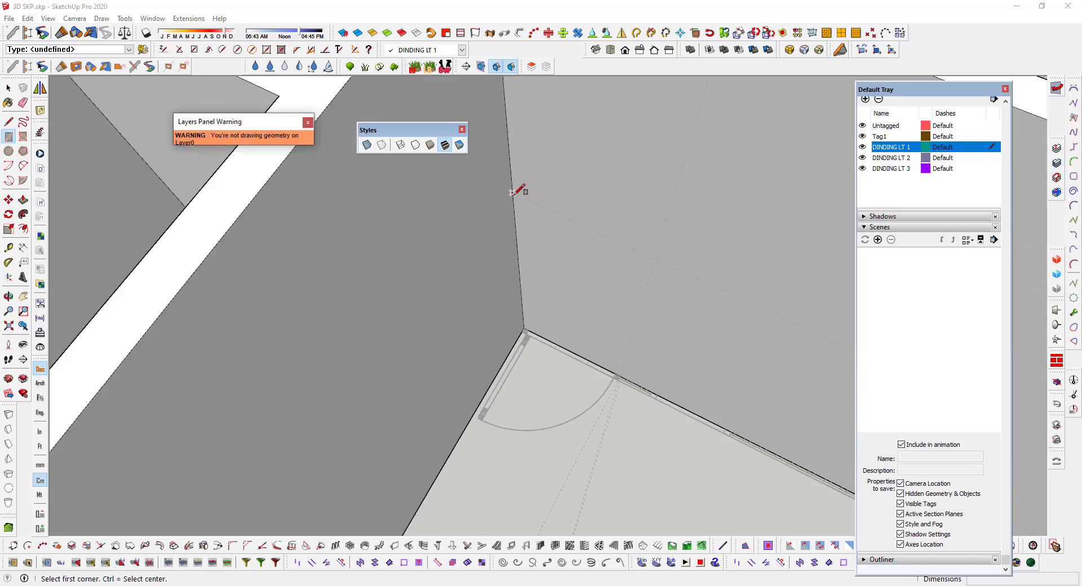
Step: Draw a rectangle about 90 × 215 cm on the door wall from the base corner to the guide intersection
click(512, 193)
scroll(614, 357, up, 1)
scroll(626, 380, up, 1)
scroll(636, 387, up, 1)
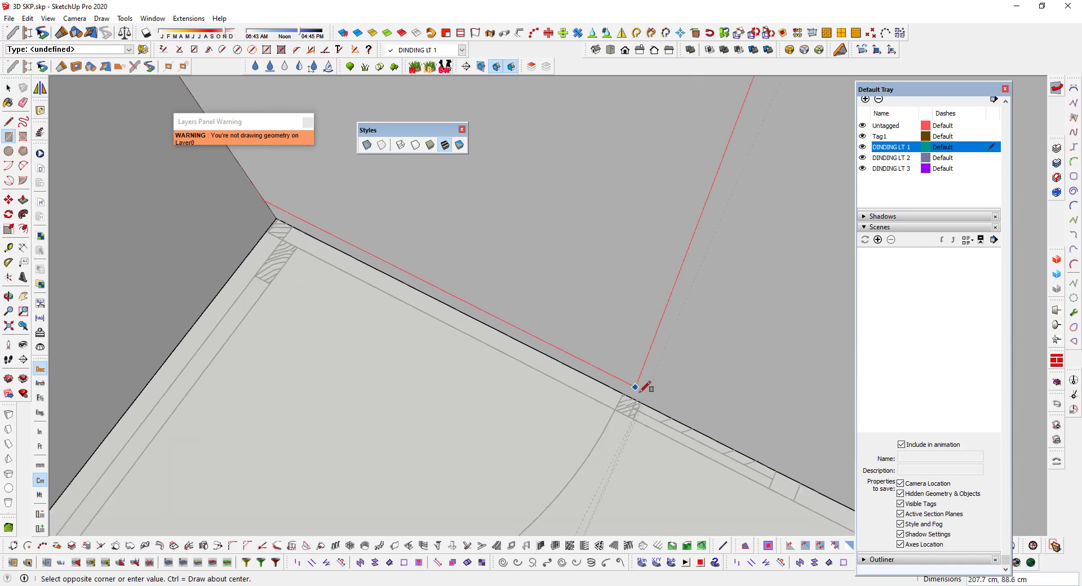
scroll(637, 394, up, 2)
scroll(637, 399, up, 1)
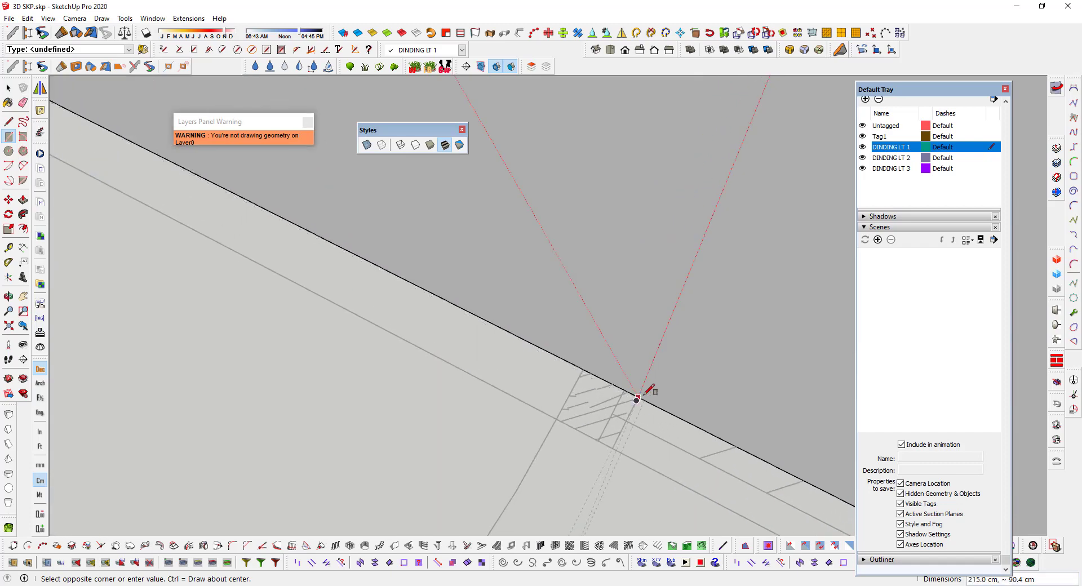
click(638, 397)
scroll(573, 321, down, 1)
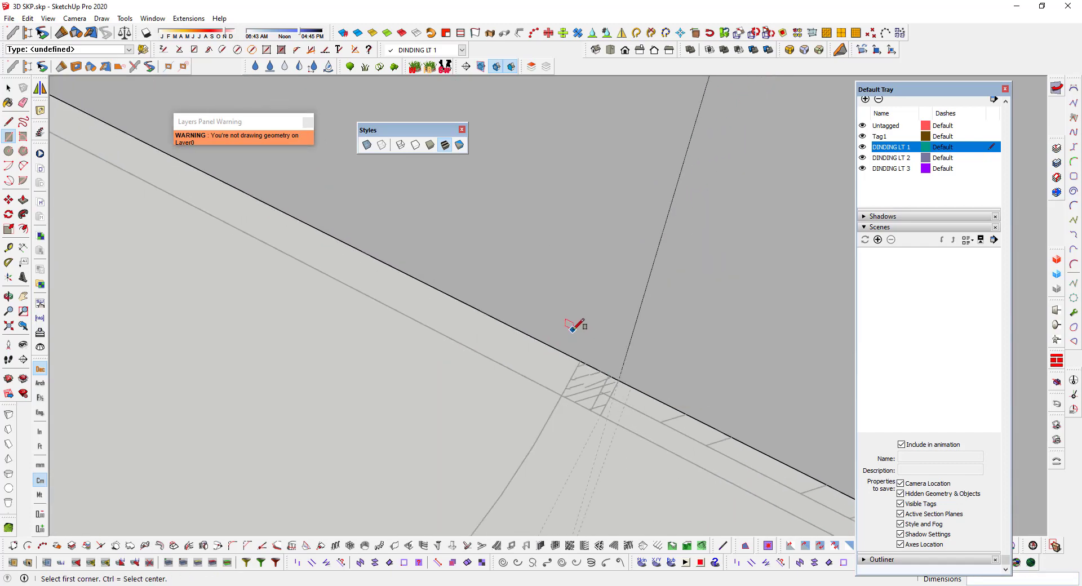
scroll(583, 326, down, 1)
scroll(579, 316, down, 1)
scroll(564, 294, down, 2)
scroll(507, 271, up, 1)
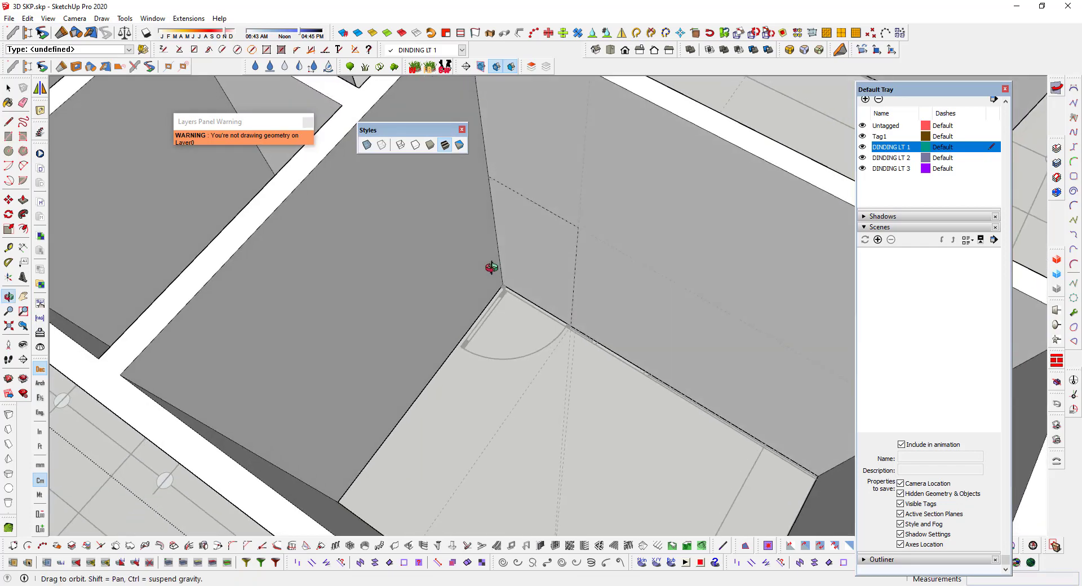
scroll(395, 276, up, 1)
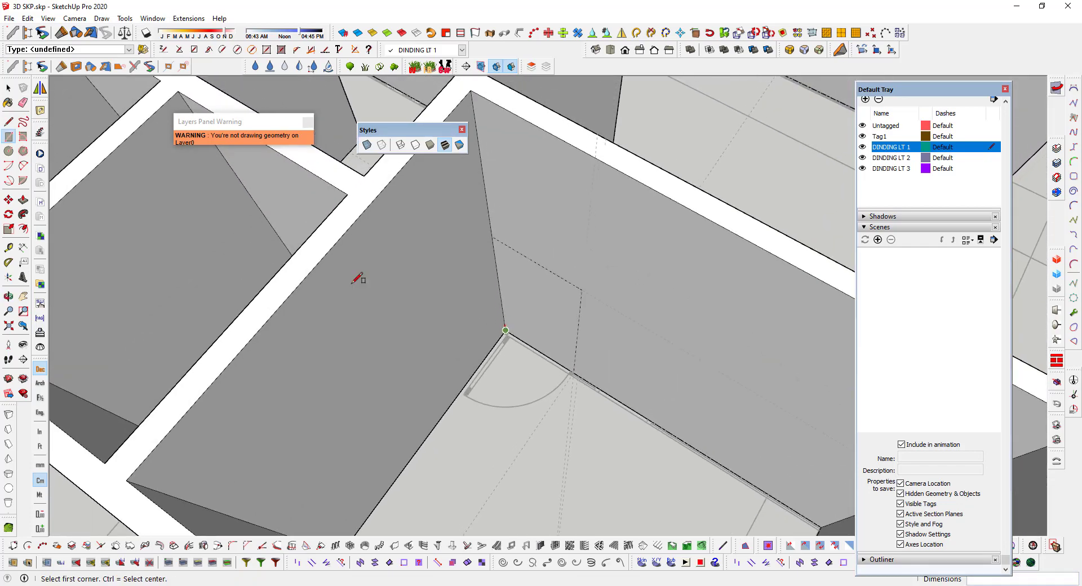
click(23, 200)
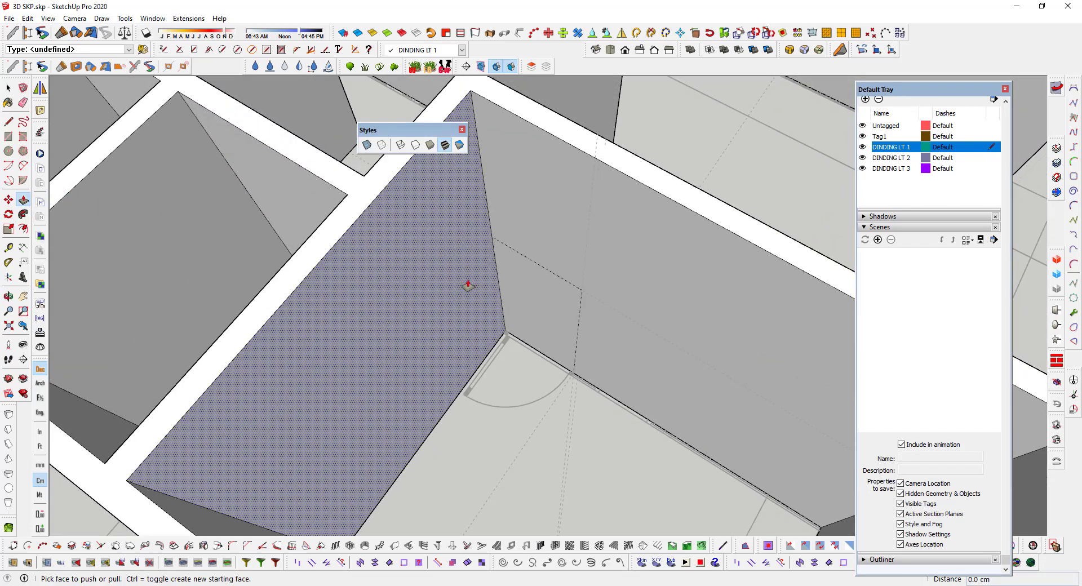
click(520, 288)
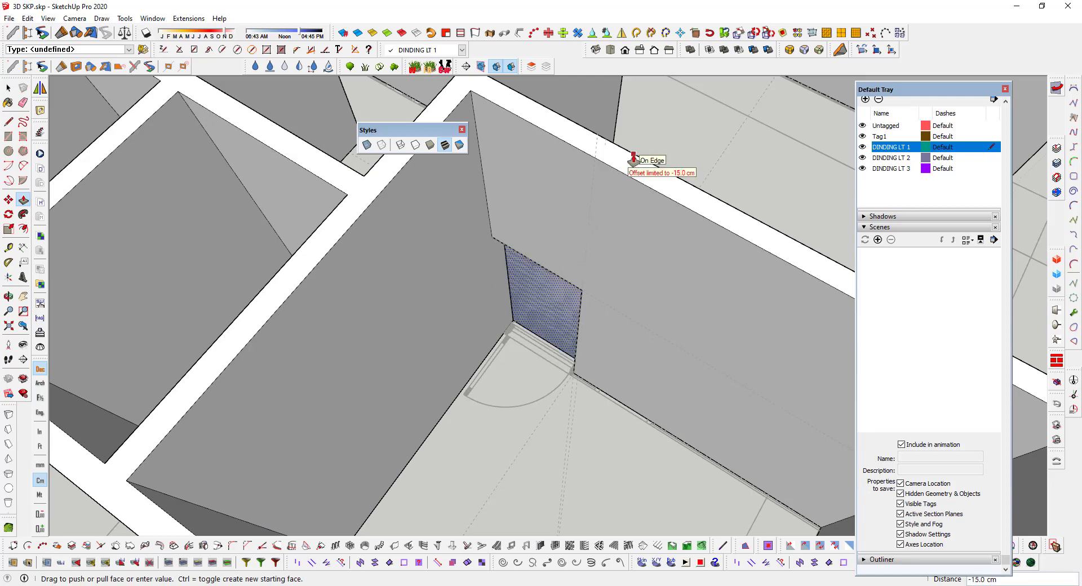
middle_drag(568, 289, 611, 239)
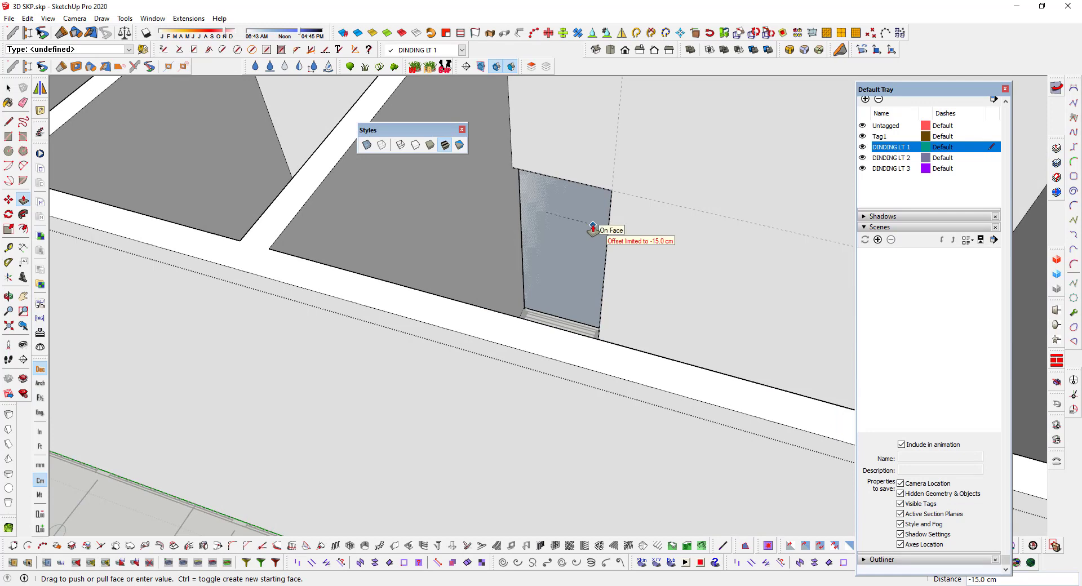
key(o)
drag(595, 241, 463, 348)
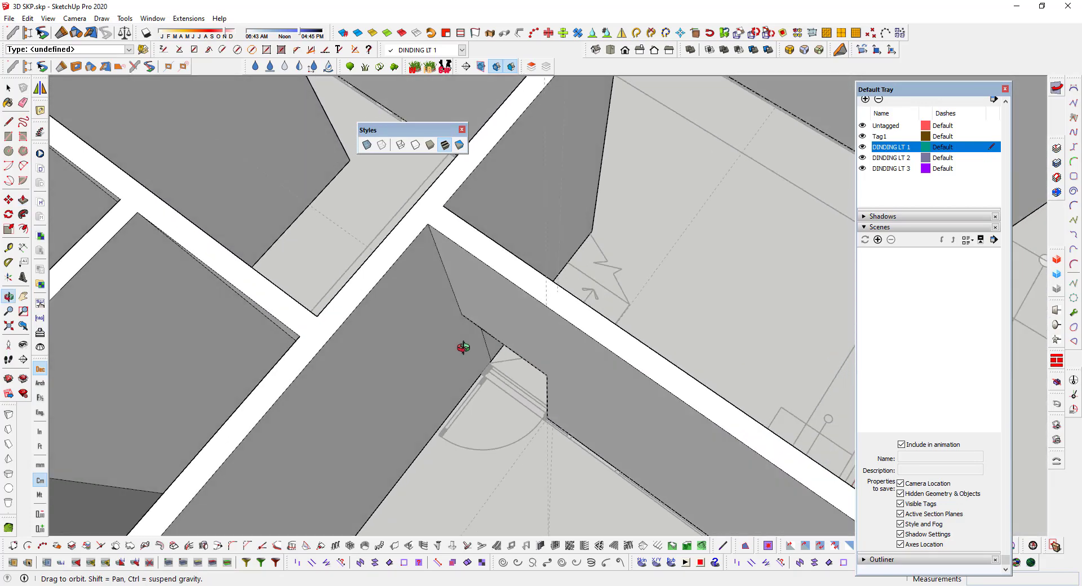
middle_drag(464, 348, 203, 341)
scroll(203, 340, down, 3)
scroll(425, 337, down, 3)
key(space)
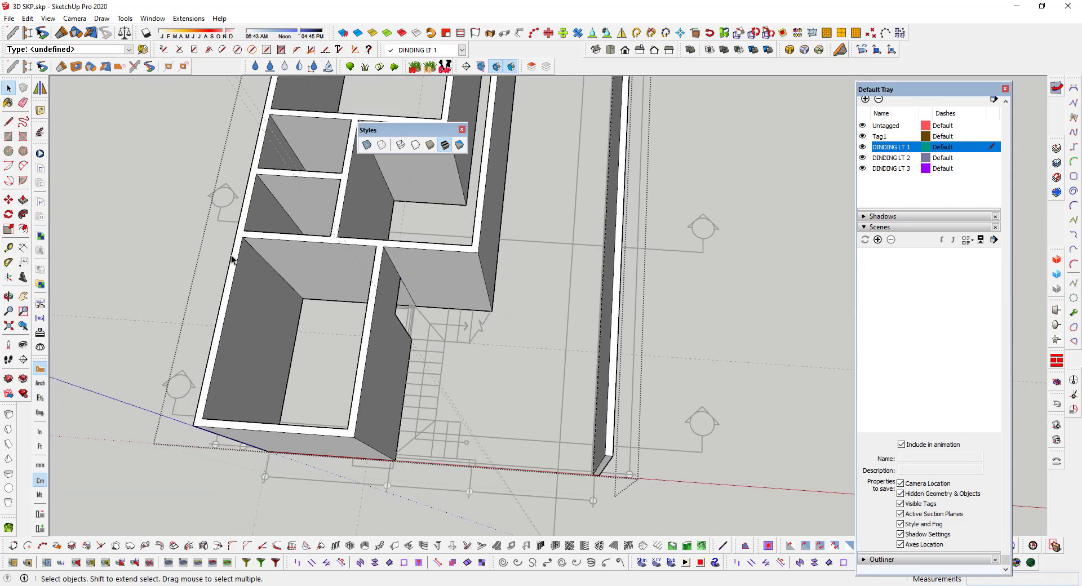
middle_drag(232, 259, 121, 241)
middle_drag(520, 276, 394, 483)
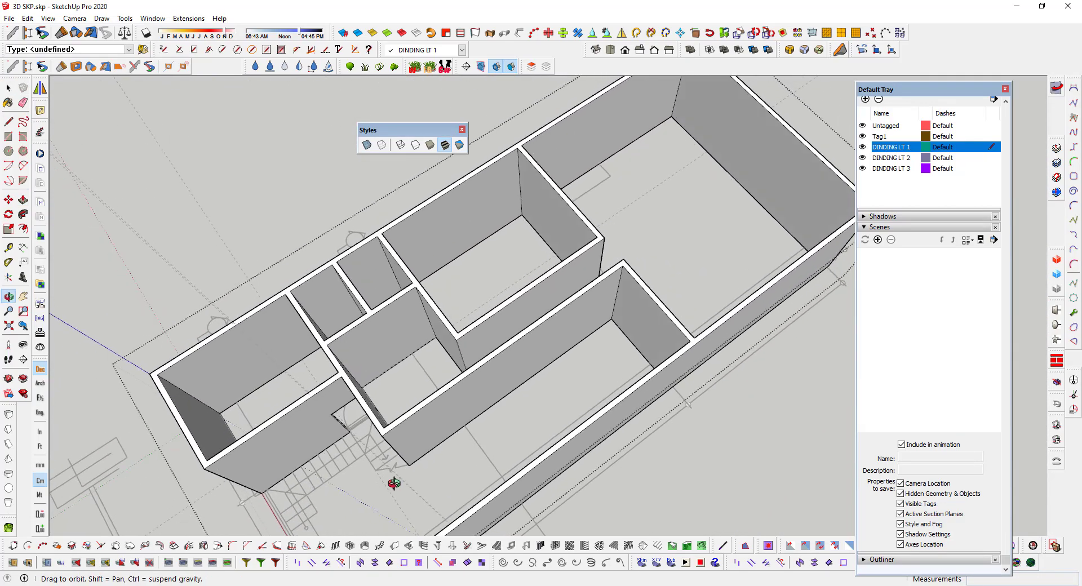
key(t)
scroll(372, 394, up, 3)
scroll(298, 376, up, 3)
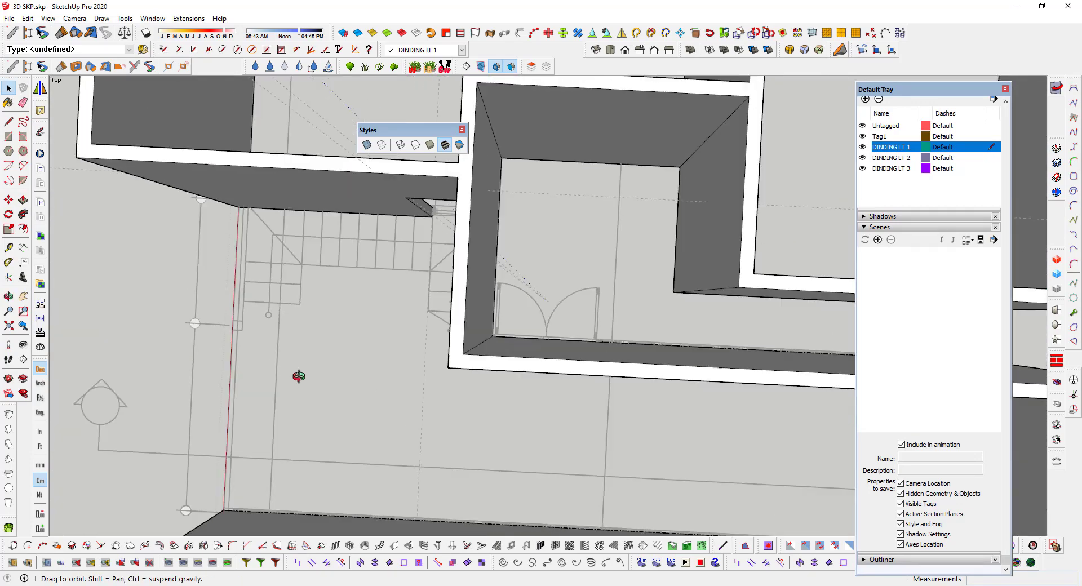
mouse_move(265, 350)
middle_down()
mouse_move(592, 375)
mouse_move(671, 369)
middle_up()
scroll(584, 356, up, 3)
scroll(586, 331, up, 3)
scroll(590, 329, up, 2)
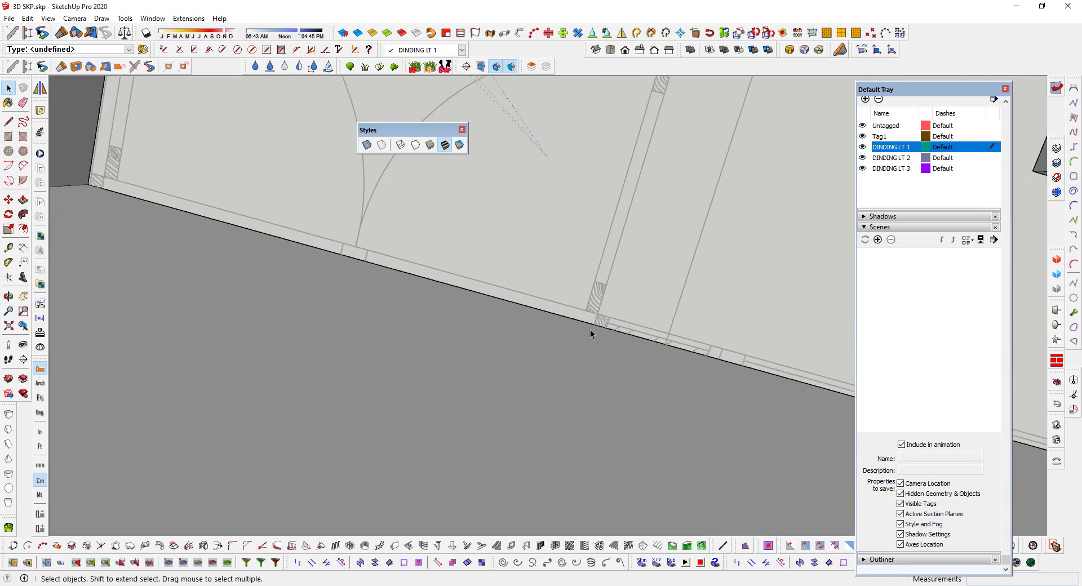
scroll(590, 329, down, 2)
scroll(610, 325, down, 2)
scroll(610, 324, down, 2)
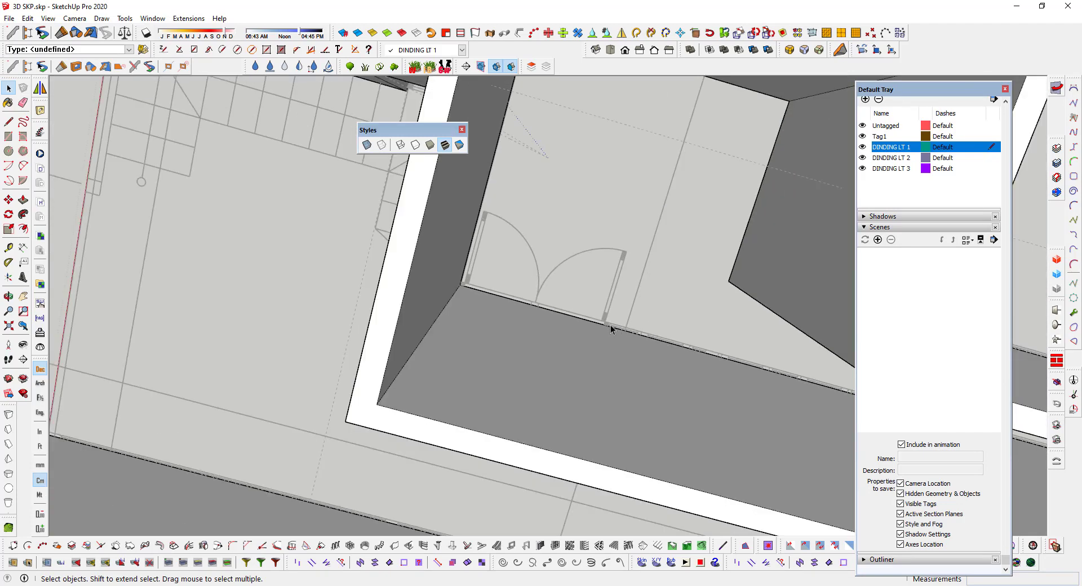
mouse_move(610, 325)
middle_down()
mouse_move(519, 279)
mouse_move(652, 328)
mouse_move(637, 354)
mouse_move(595, 326)
mouse_move(648, 249)
mouse_move(708, 350)
mouse_move(270, 314)
mouse_move(400, 316)
middle_up()
scroll(594, 327, up, 2)
scroll(556, 290, down, 2)
scroll(573, 309, down, 2)
scroll(400, 317, up, 3)
scroll(172, 201, up, 2)
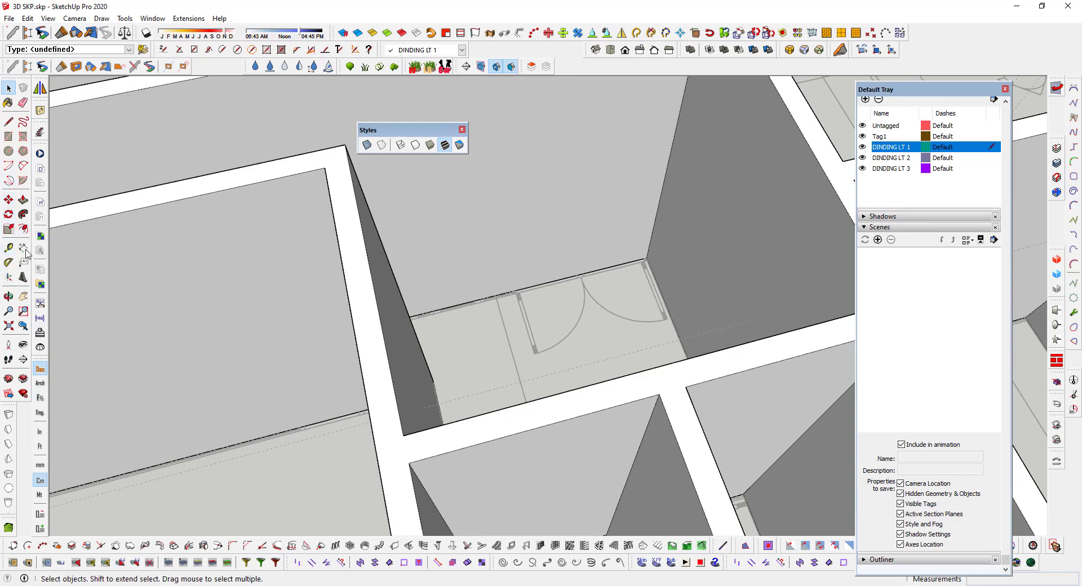
Step: Drag tape-measure guide lines from the wall corner and the edge above the double door
click(9, 247)
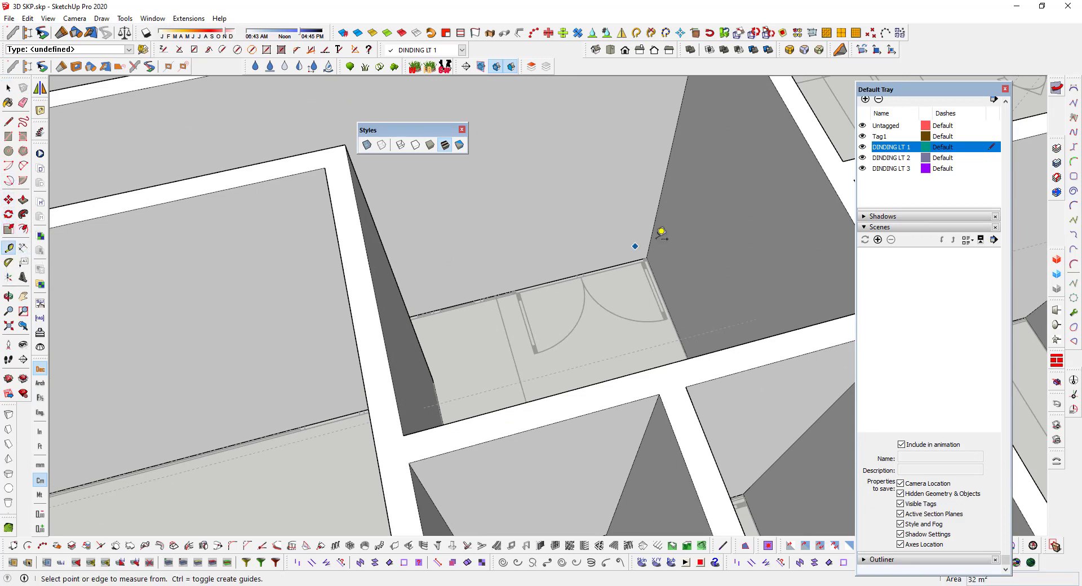
click(666, 176)
scroll(531, 245, up, 2)
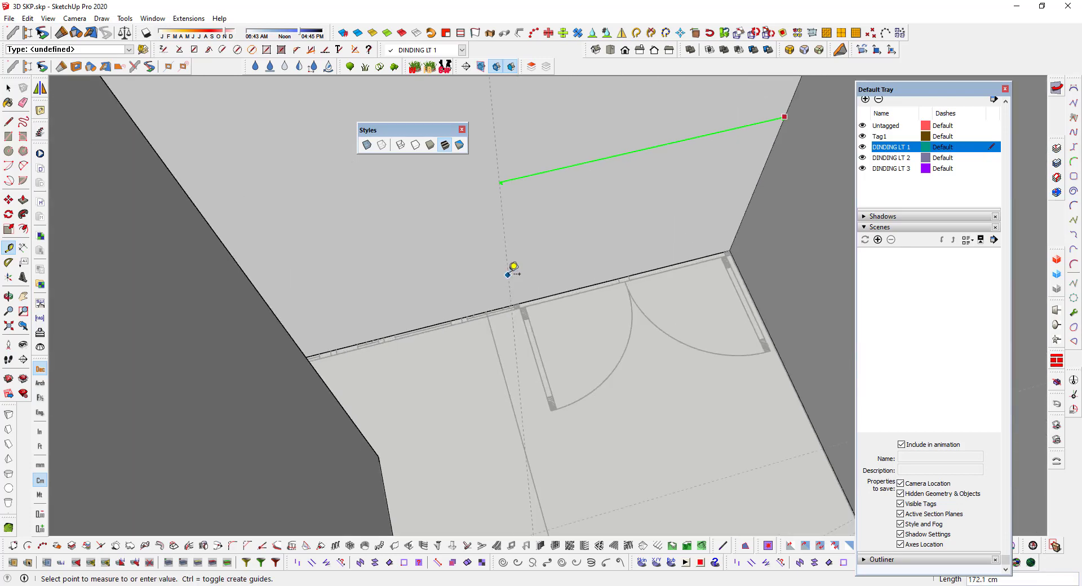
scroll(513, 268, up, 2)
scroll(512, 307, up, 2)
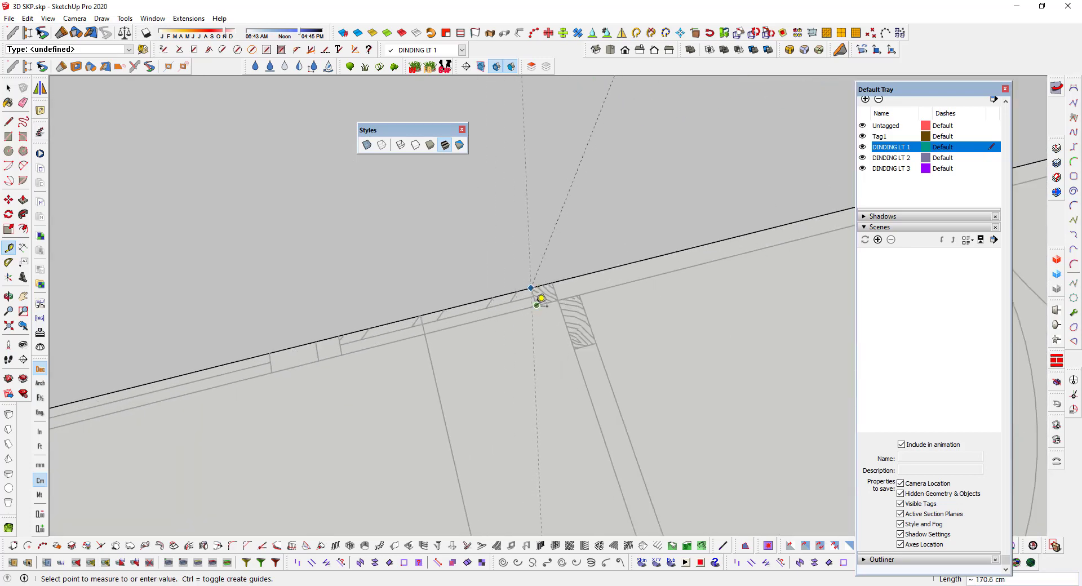
mouse_move(540, 301)
middle_down()
mouse_move(441, 187)
mouse_move(517, 316)
middle_up()
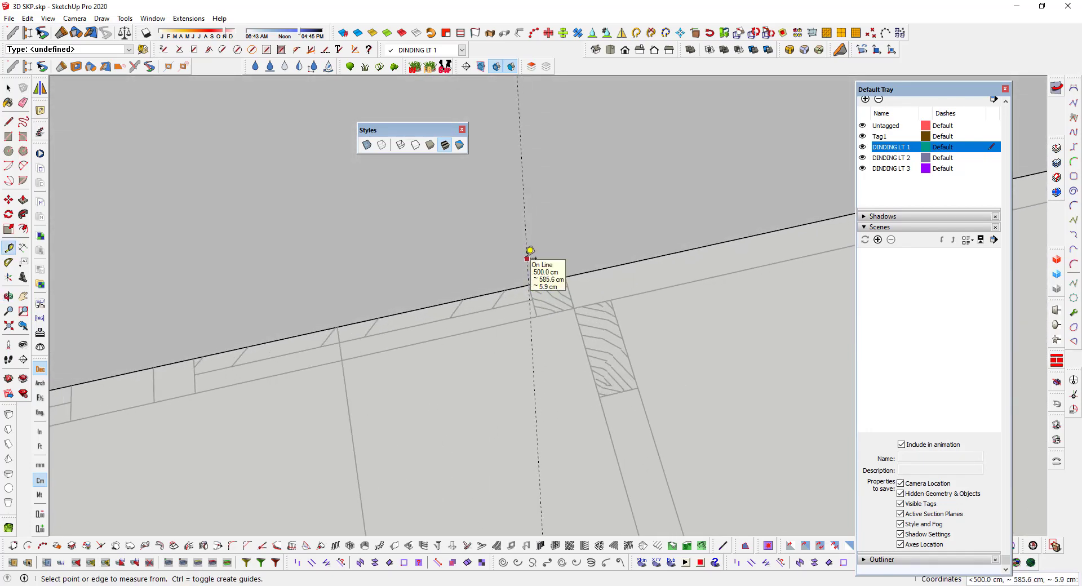
scroll(594, 262, down, 2)
scroll(601, 266, down, 2)
scroll(600, 266, down, 2)
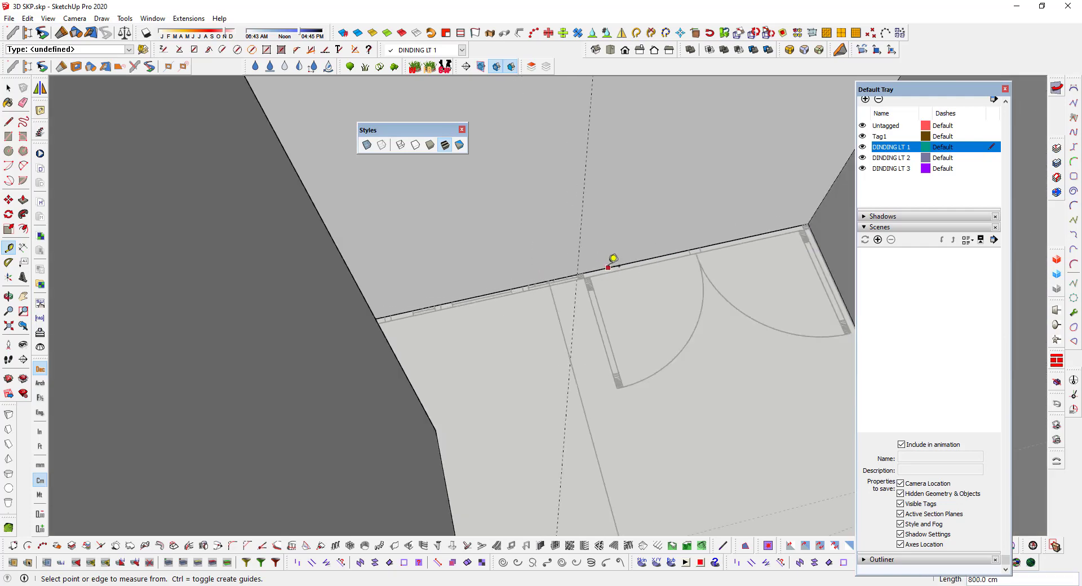
click(609, 267)
text(215)
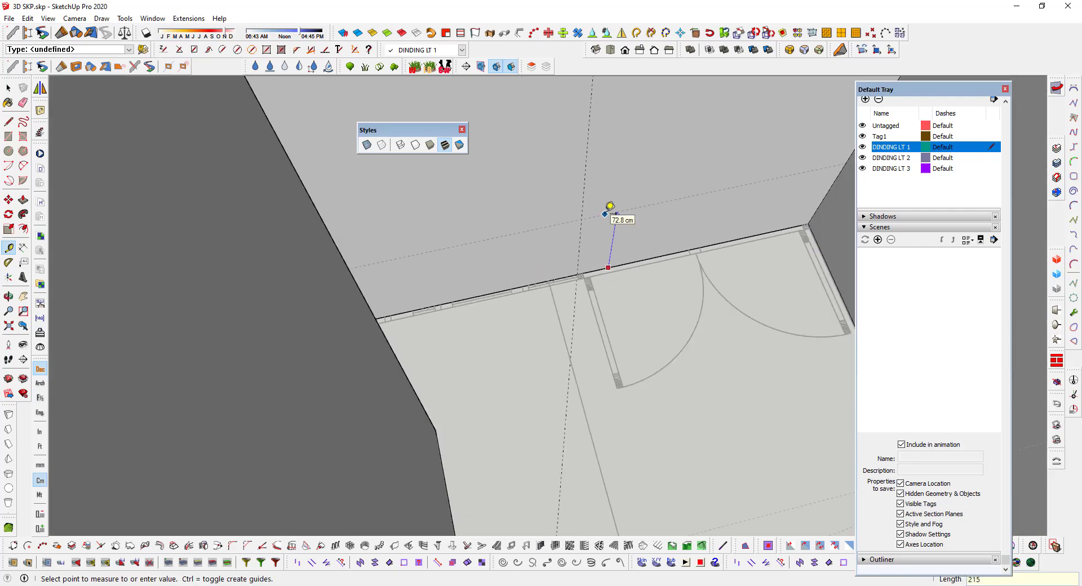
scroll(610, 207, down, 2)
scroll(611, 210, down, 3)
scroll(643, 203, up, 2)
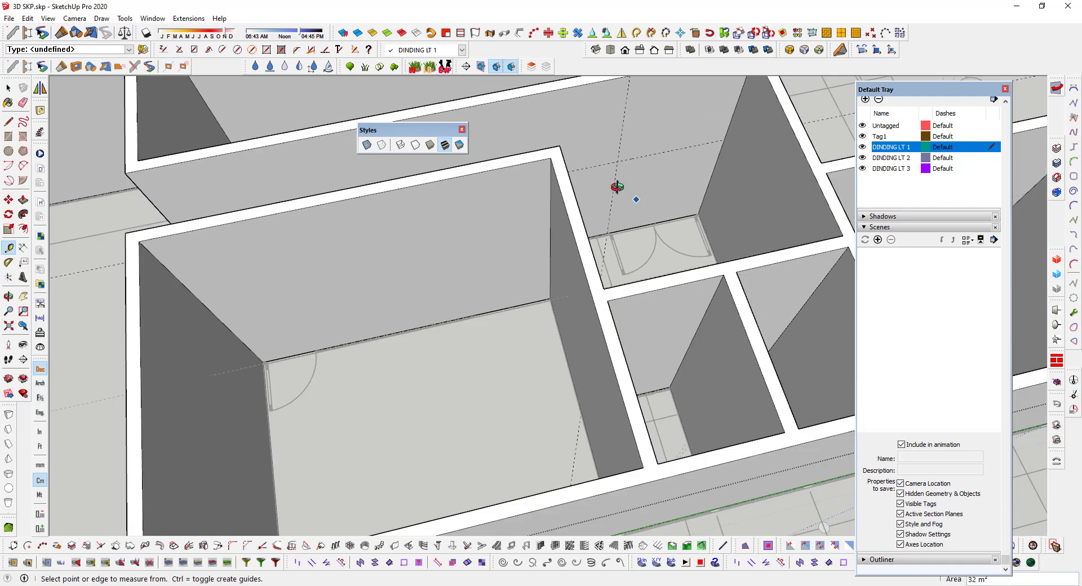
middle_drag(618, 184, 555, 202)
scroll(621, 208, up, 2)
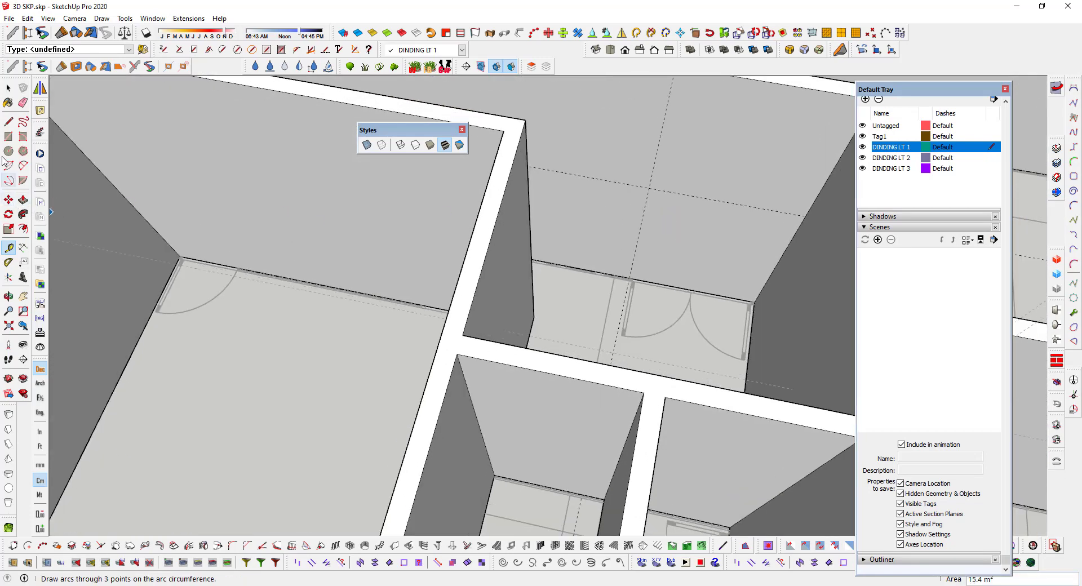
Step: Draw a rectangle on the wall between the guide lines for the double door
click(8, 137)
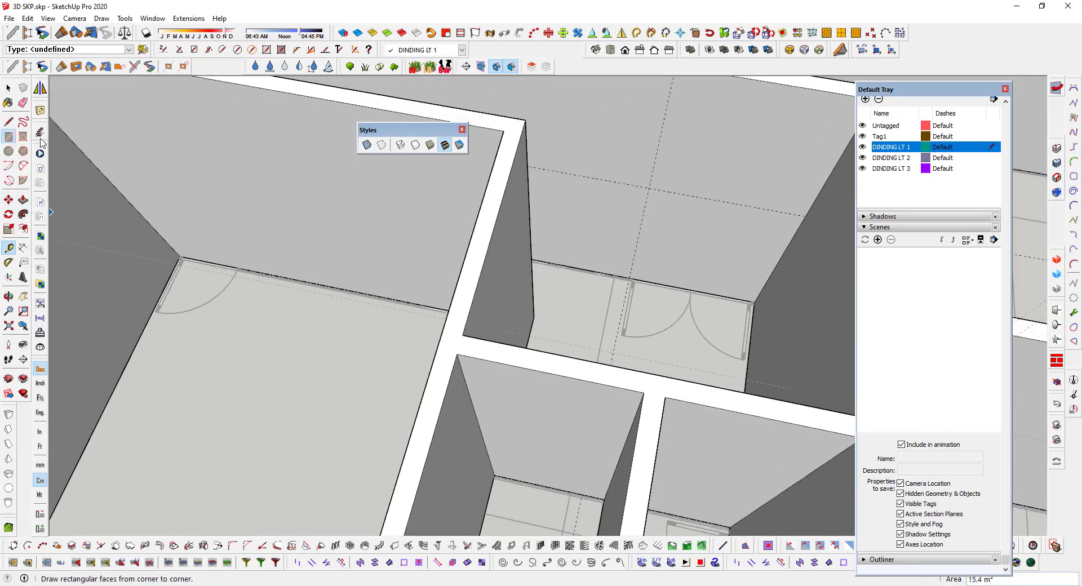
click(647, 184)
scroll(750, 296, up, 4)
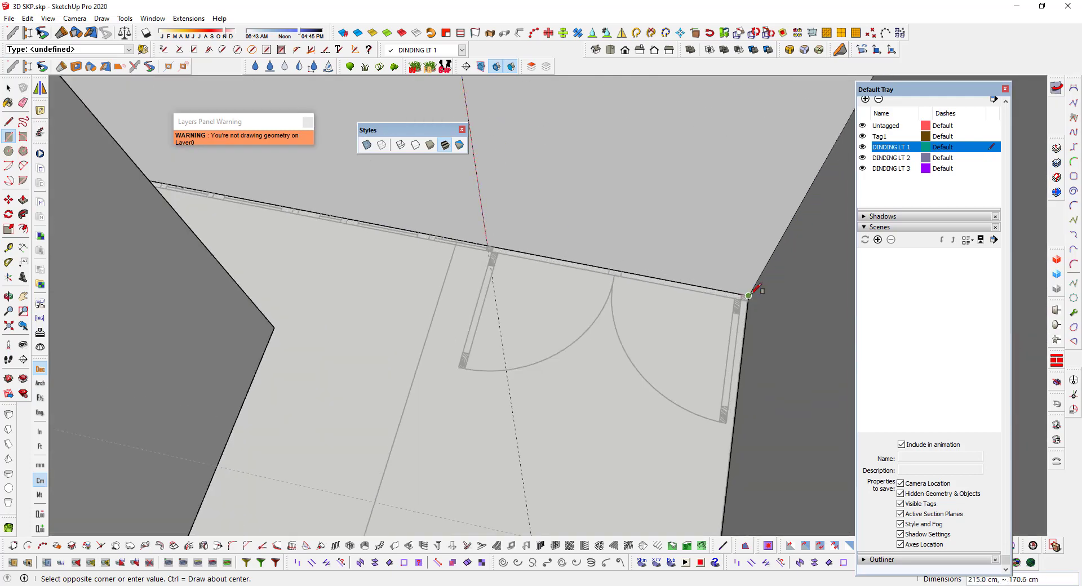
click(749, 296)
scroll(701, 299, down, 3)
scroll(701, 299, down, 1)
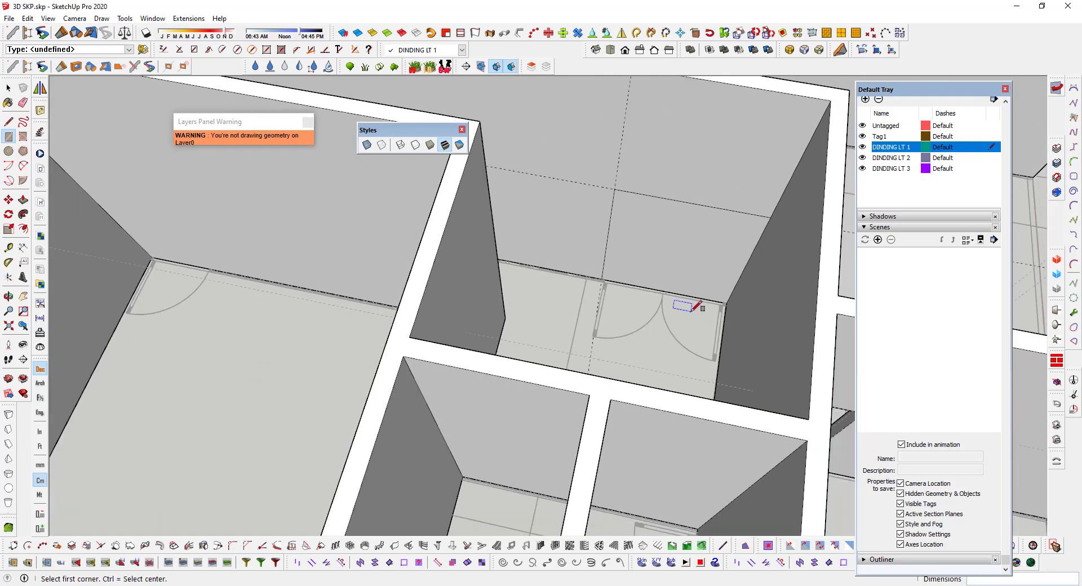
Step: Push the rectangle face -15 cm through the wall to open the double doorway
key(p)
click(680, 264)
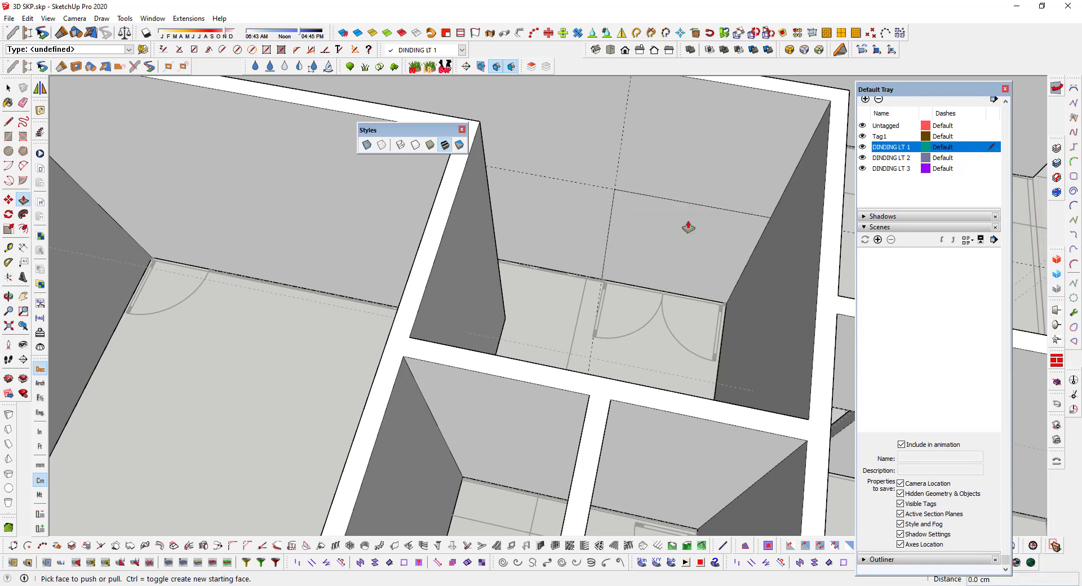
scroll(685, 228, up, 1)
scroll(679, 234, up, 1)
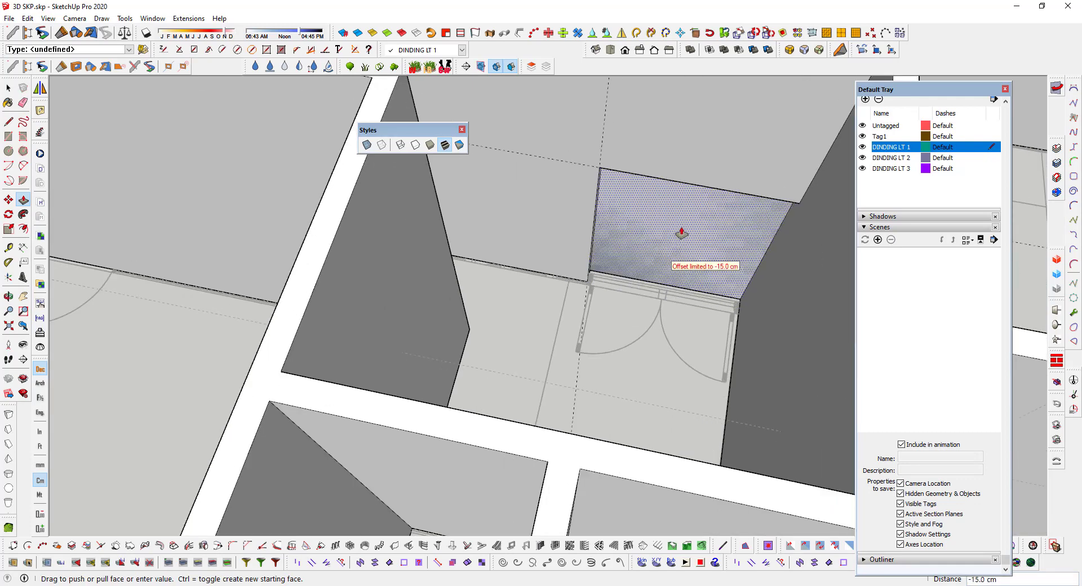
click(740, 211)
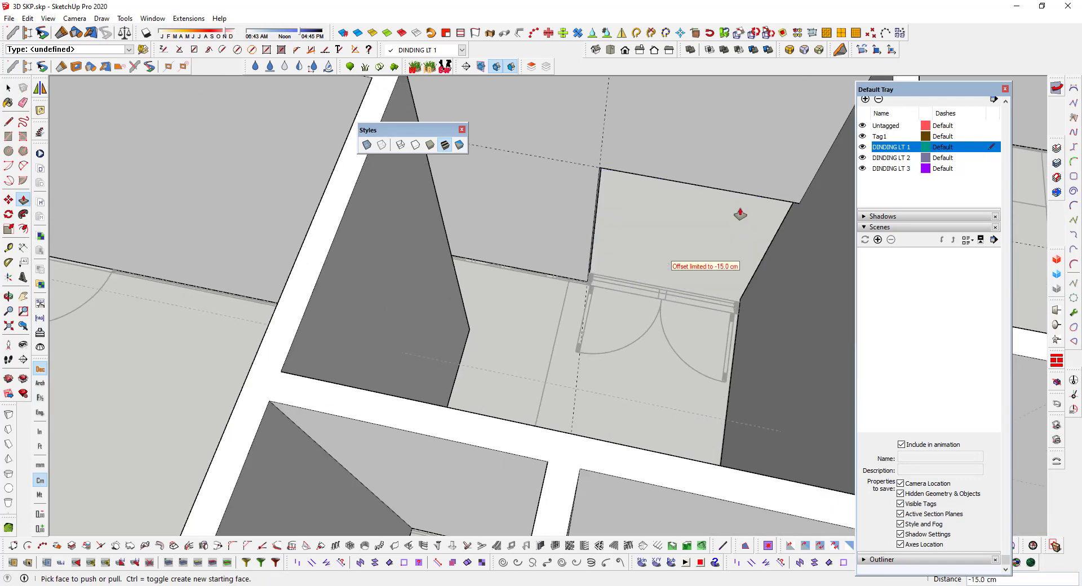
mouse_move(739, 210)
middle_down()
mouse_move(136, 206)
mouse_move(203, 176)
mouse_move(268, 193)
mouse_move(91, 288)
middle_up()
scroll(448, 231, down, 3)
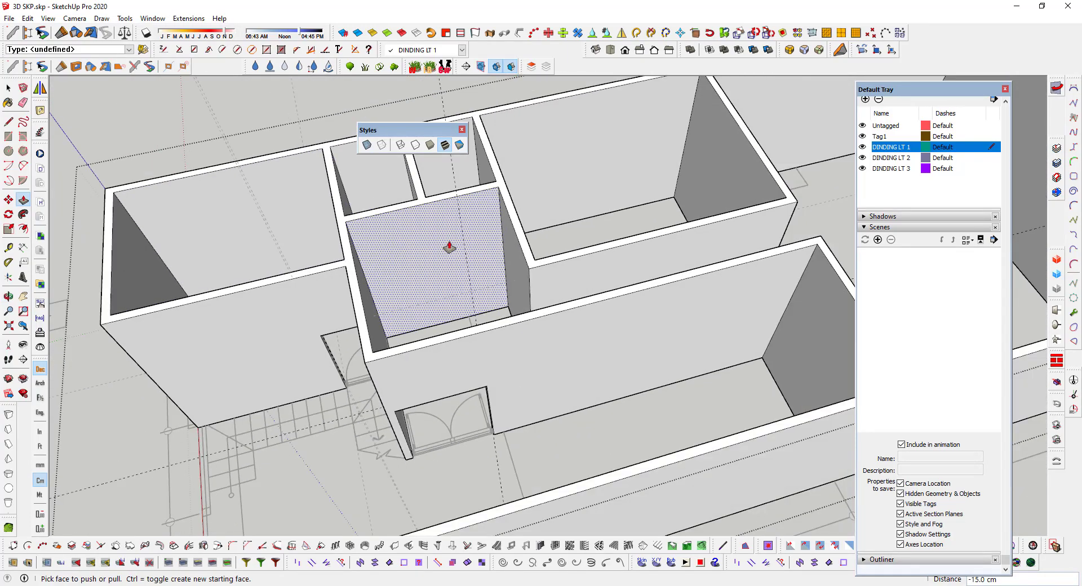
scroll(471, 241, down, 2)
key(space)
Step: Zoom into the room corner by the door and turn on X-ray view for the walls
scroll(381, 262, up, 3)
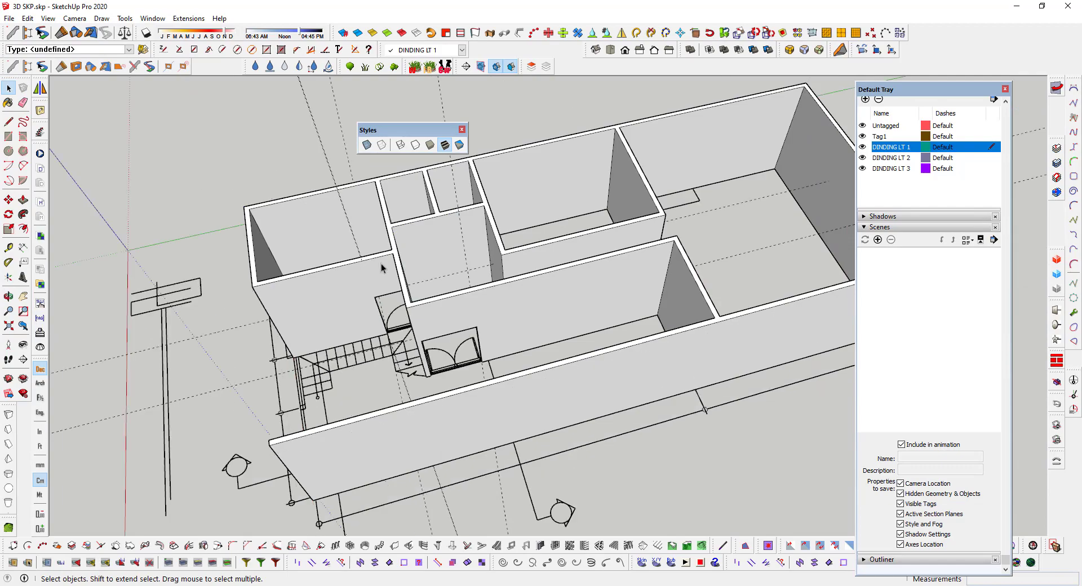
middle_drag(381, 263, 399, 205)
scroll(360, 340, up, 4)
mouse_move(360, 341)
shift+middle_down()
mouse_move(465, 539)
mouse_move(515, 418)
mouse_move(761, 295)
mouse_move(371, 386)
mouse_move(394, 309)
mouse_move(700, 314)
shift+middle_up()
scroll(551, 336, up, 3)
mouse_move(551, 336)
middle_down()
mouse_move(628, 338)
mouse_move(536, 367)
middle_up()
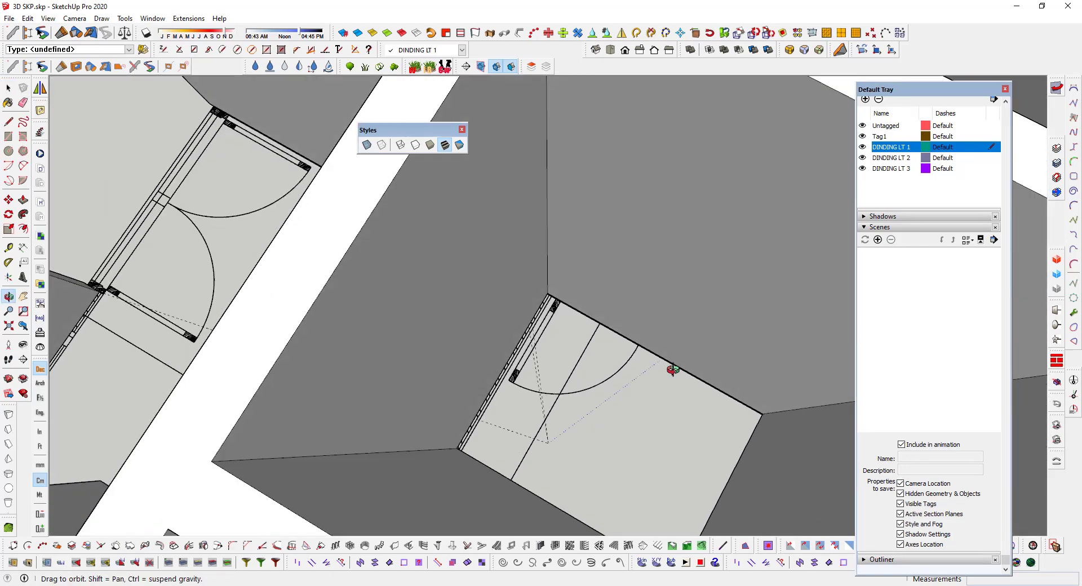
scroll(628, 357, up, 3)
scroll(541, 302, up, 2)
scroll(541, 302, up, 1)
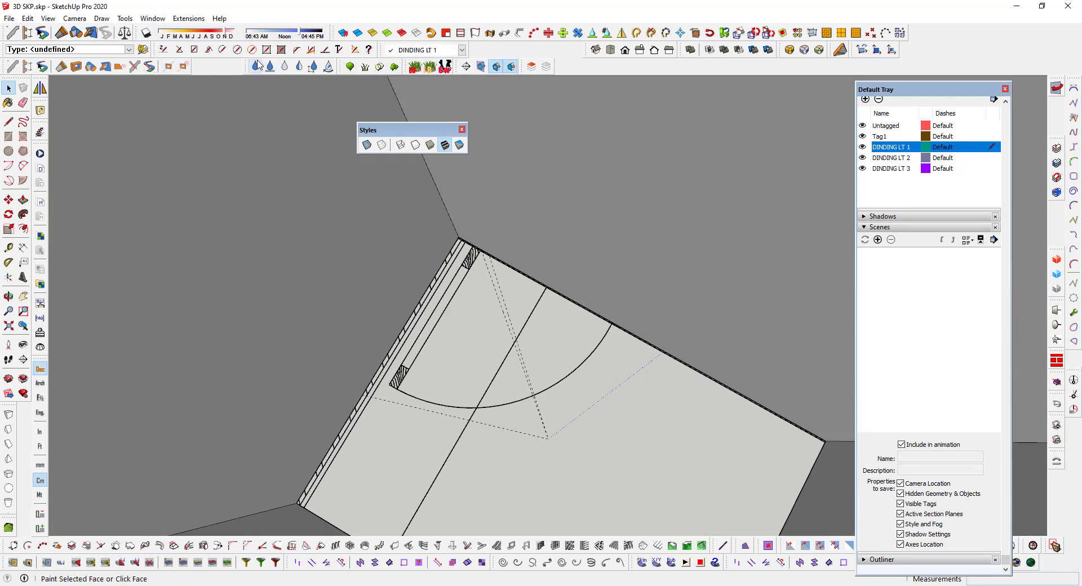
click(367, 145)
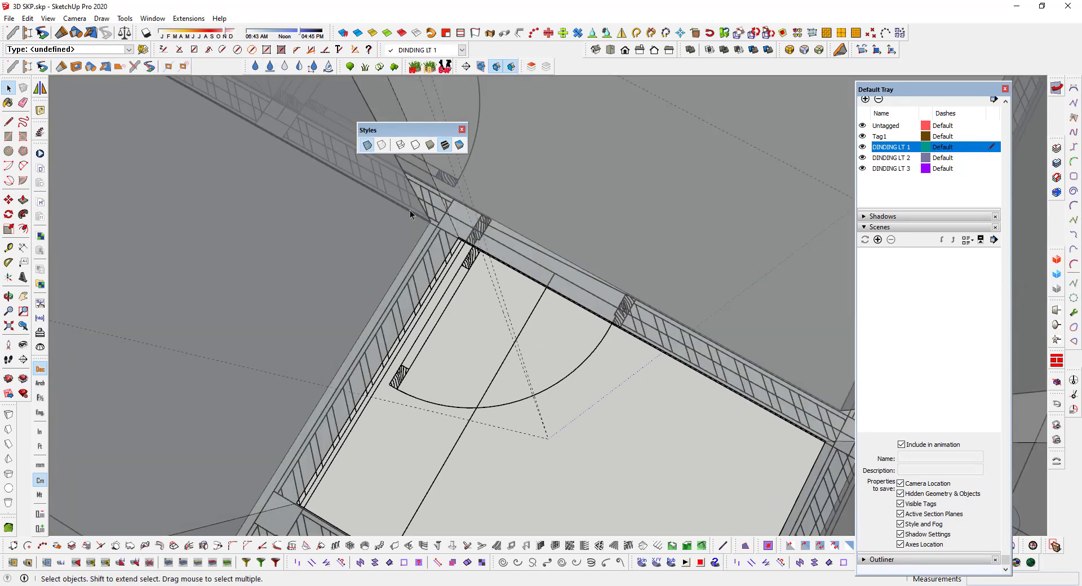
scroll(484, 273, up, 2)
scroll(484, 274, up, 1)
scroll(475, 252, up, 1)
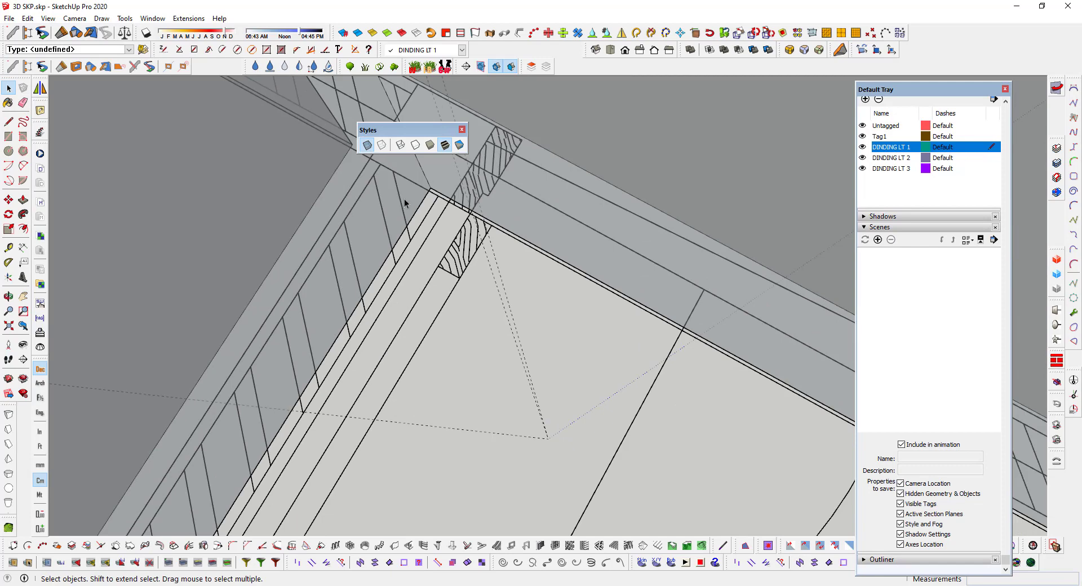
scroll(405, 203, up, 1)
scroll(417, 206, up, 1)
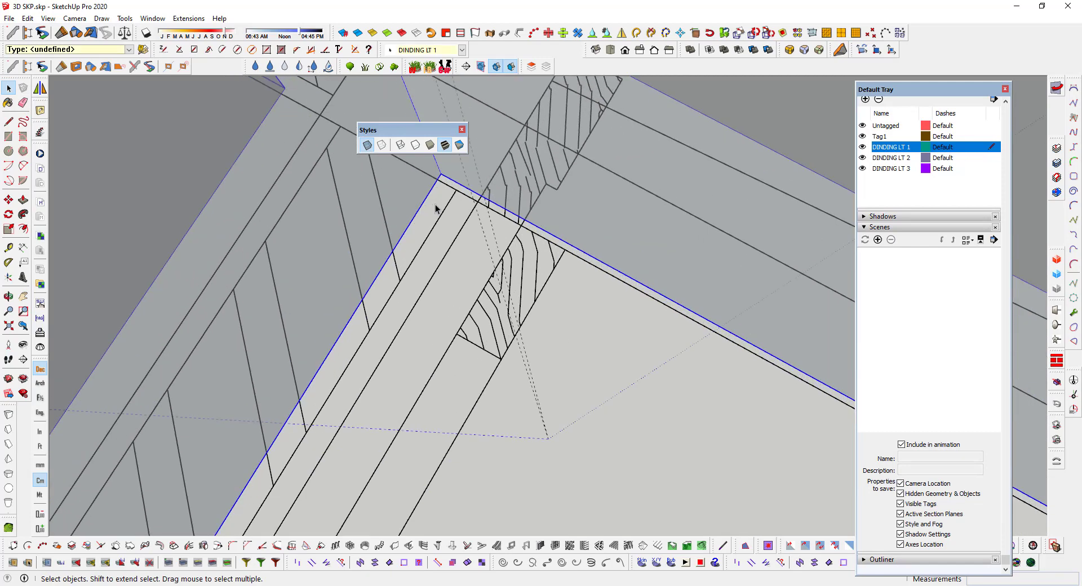
key(m)
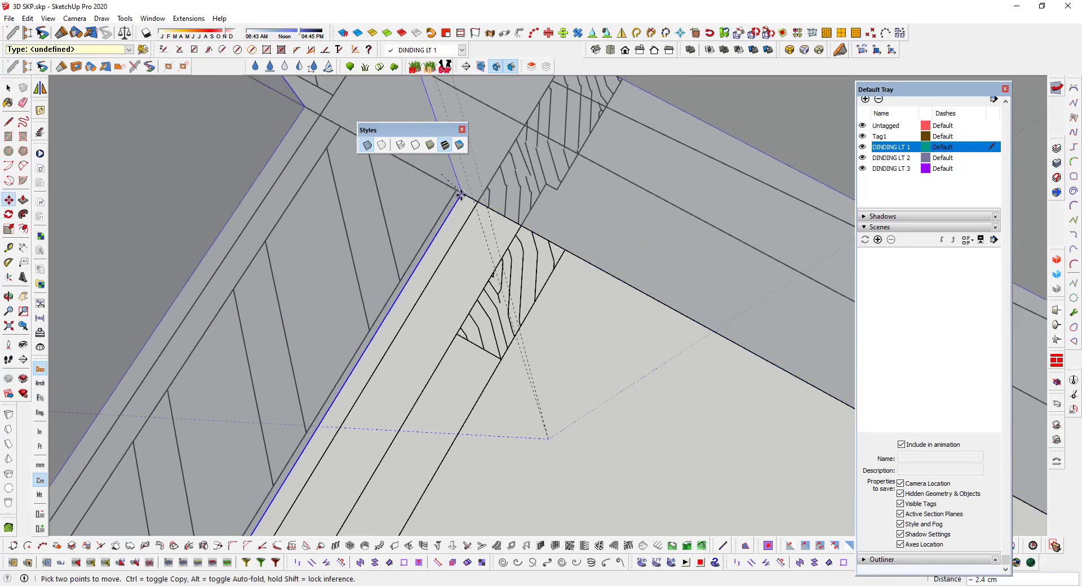
Step: With X-ray off, shift the wall edge at the single door's corner about 3.8 cm to meet the door frame
mouse_move(445, 183)
middle_down()
mouse_move(472, 203)
mouse_move(338, 180)
middle_up()
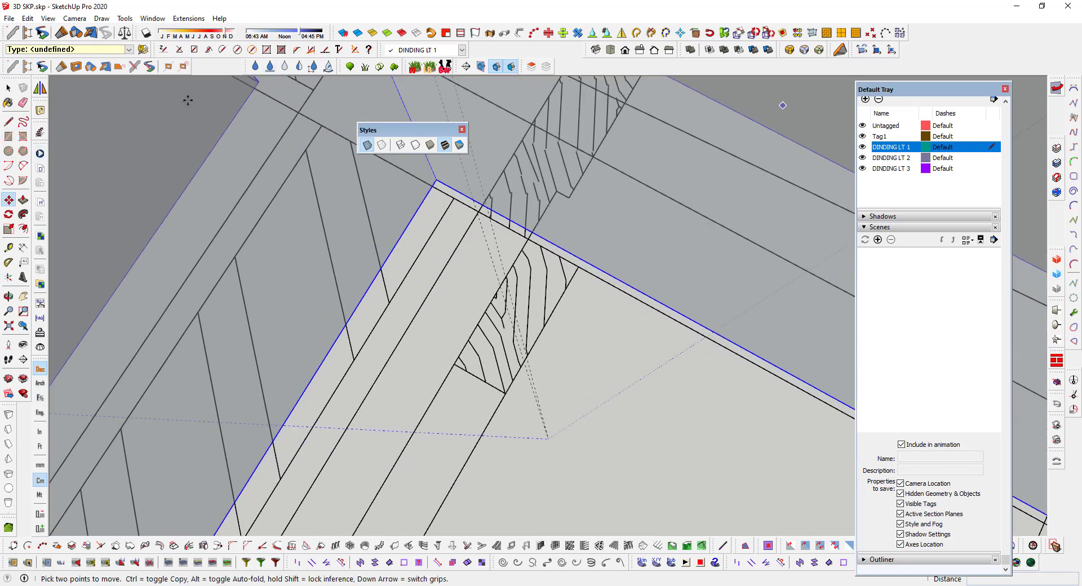
click(367, 144)
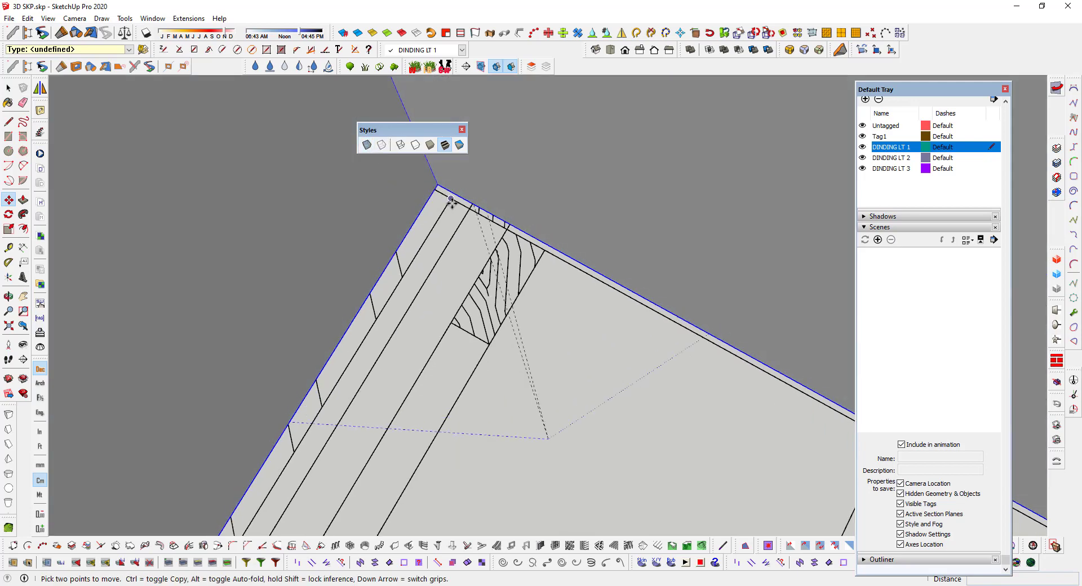
middle_drag(439, 199, 441, 193)
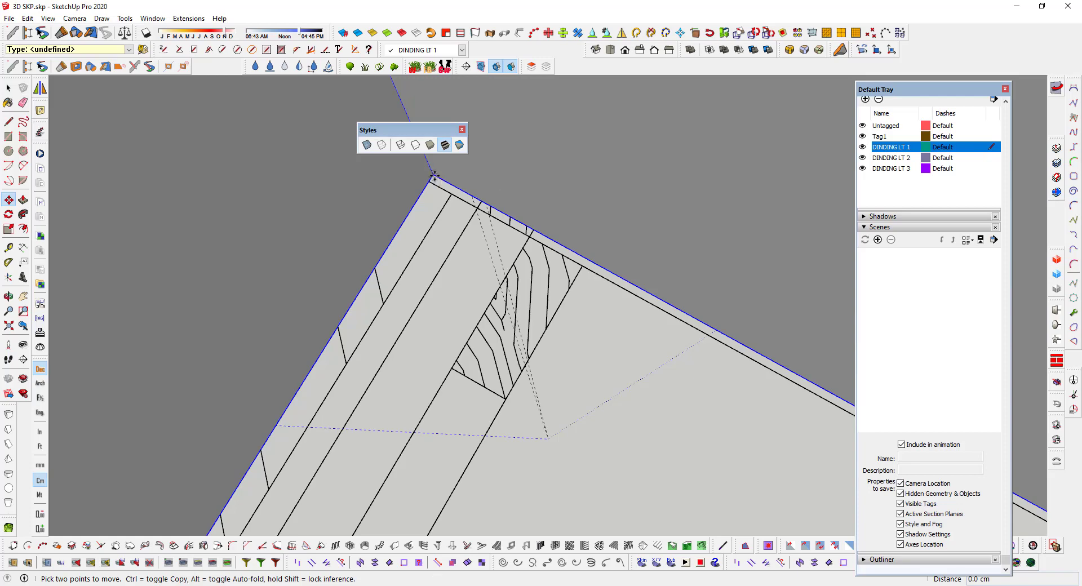
click(434, 178)
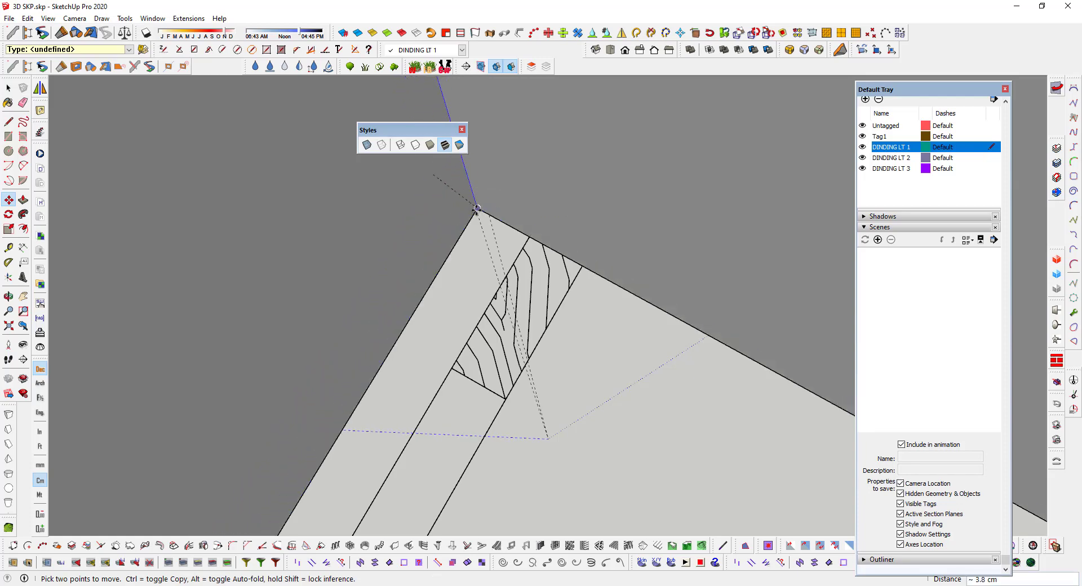
Step: Zoom out to Top view, then tilt the plan into a 3D perspective of the walls
scroll(483, 248, down, 2)
scroll(496, 242, down, 2)
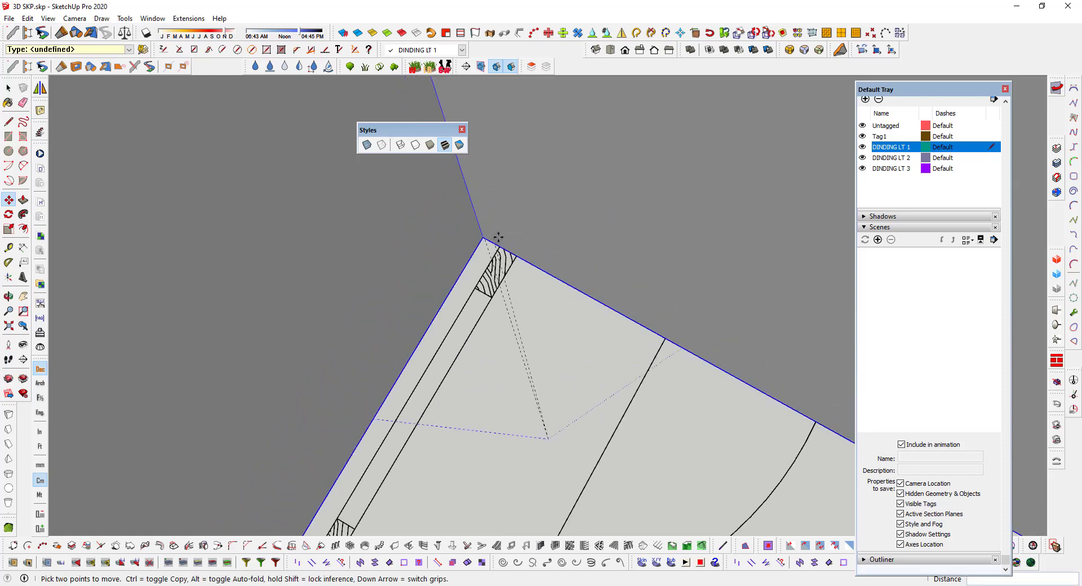
scroll(508, 245, down, 2)
scroll(525, 252, down, 2)
key(F2)
scroll(653, 169, up, 3)
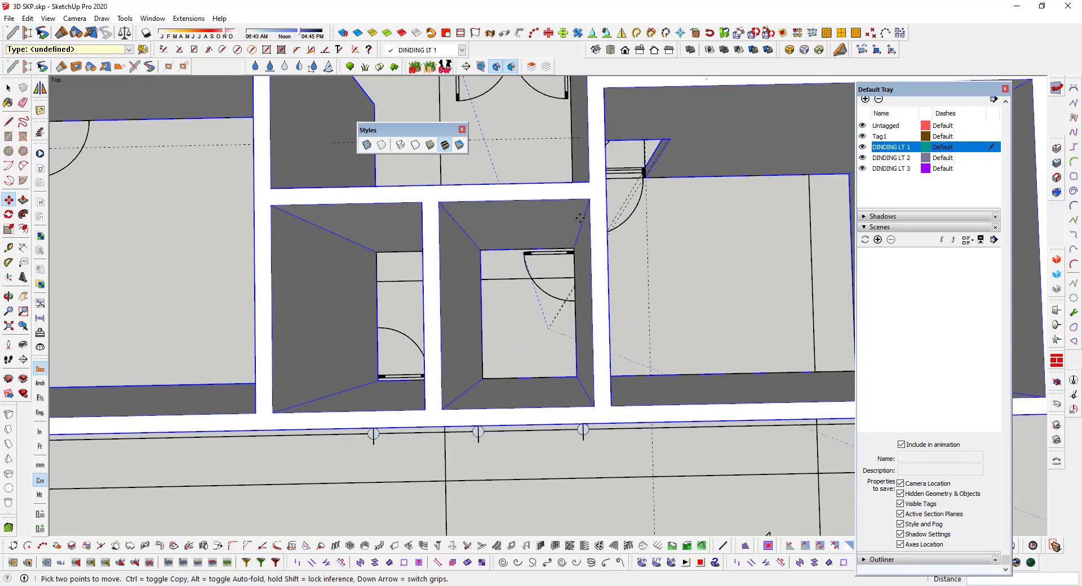
scroll(654, 172, up, 3)
scroll(662, 161, up, 3)
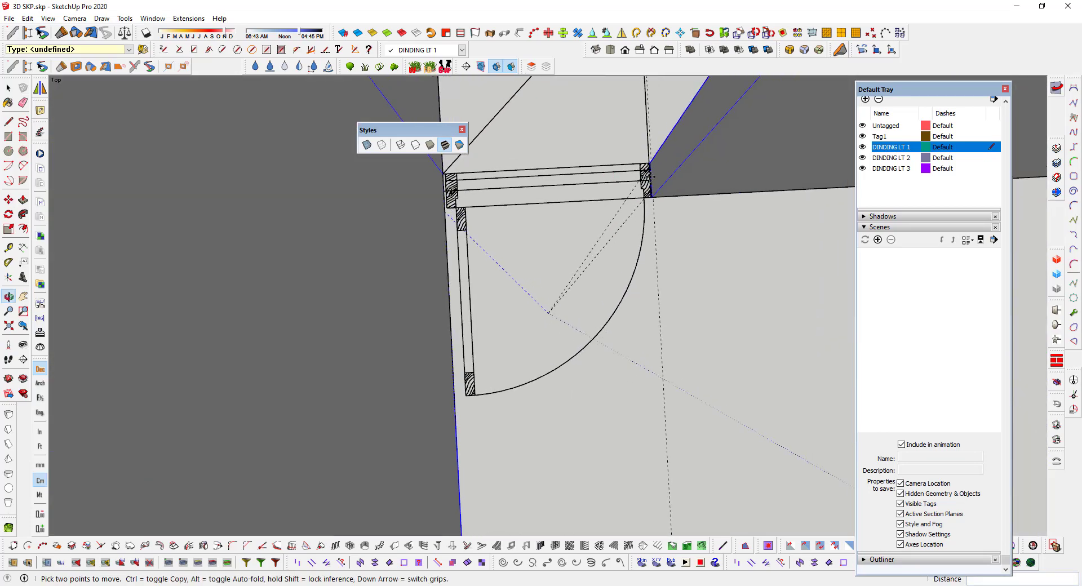
scroll(657, 169, up, 2)
scroll(652, 181, up, 2)
scroll(652, 182, down, 2)
scroll(620, 181, down, 2)
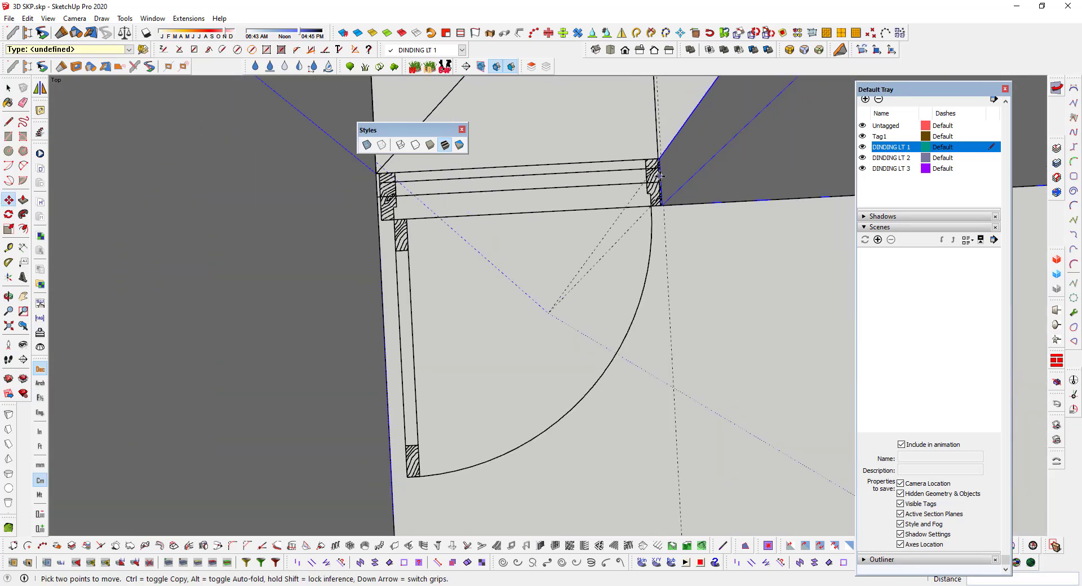
scroll(564, 179, down, 2)
middle_drag(561, 179, 483, 337)
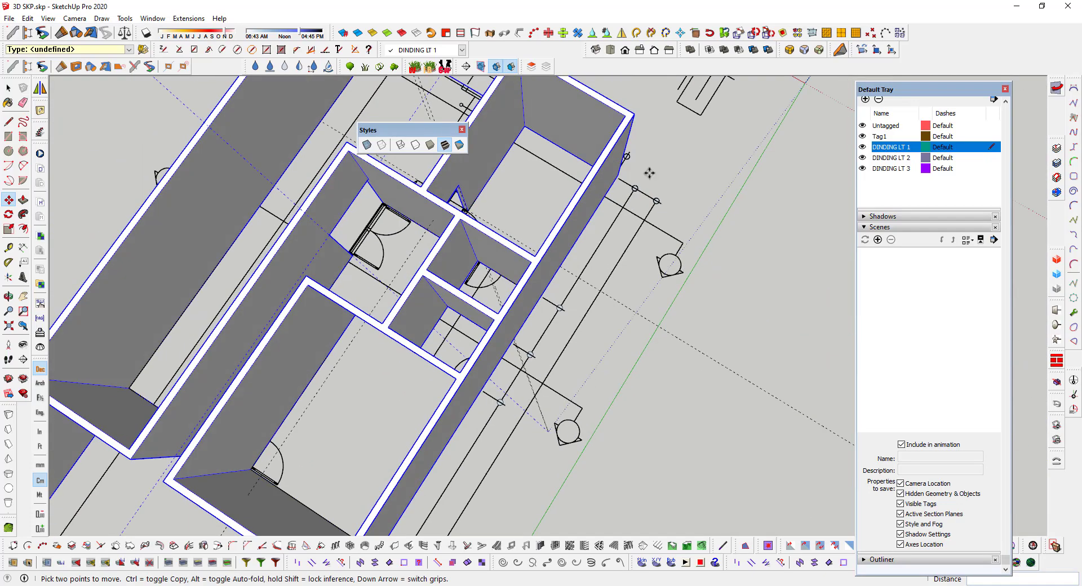
scroll(463, 367, up, 4)
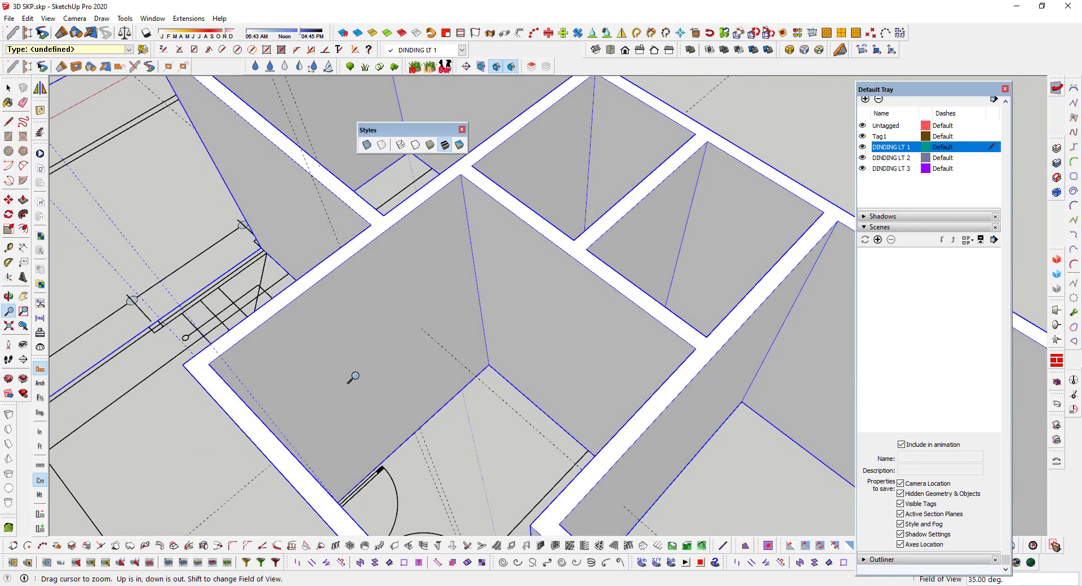
scroll(369, 457, up, 3)
scroll(251, 443, up, 3)
mouse_move(251, 443)
middle_down()
mouse_move(288, 323)
mouse_move(288, 343)
mouse_move(326, 357)
mouse_move(452, 357)
middle_up()
scroll(380, 314, up, 2)
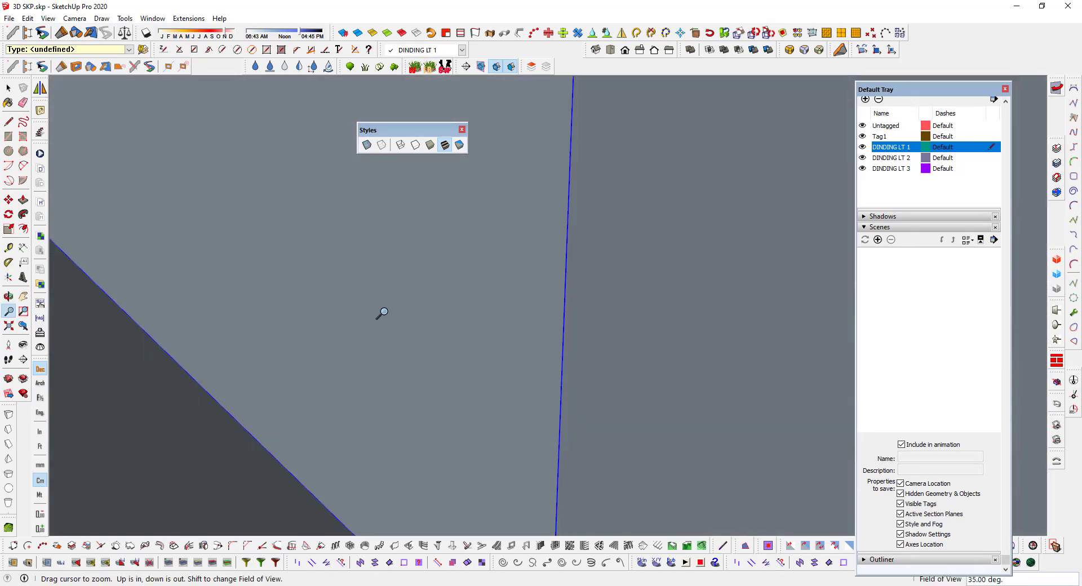
scroll(93, 173, up, 2)
scroll(319, 225, down, 2)
scroll(485, 278, down, 2)
scroll(527, 285, down, 2)
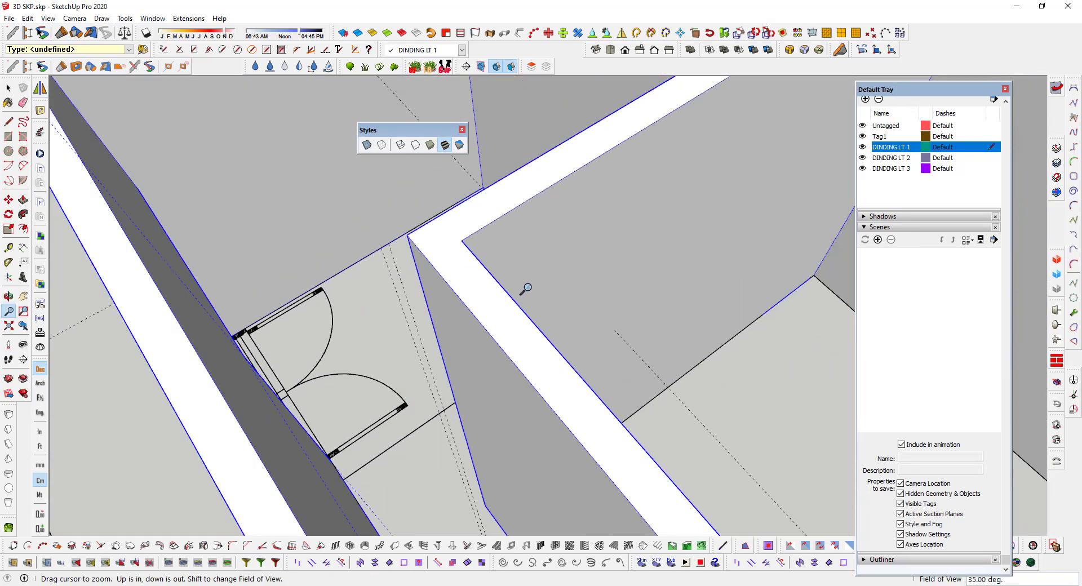
scroll(540, 304, down, 2)
scroll(540, 304, down, 2)
scroll(620, 254, down, 2)
key(space)
mouse_move(753, 198)
middle_down()
mouse_move(522, 218)
mouse_move(397, 172)
mouse_move(445, 339)
middle_up()
scroll(443, 321, up, 3)
scroll(439, 316, up, 2)
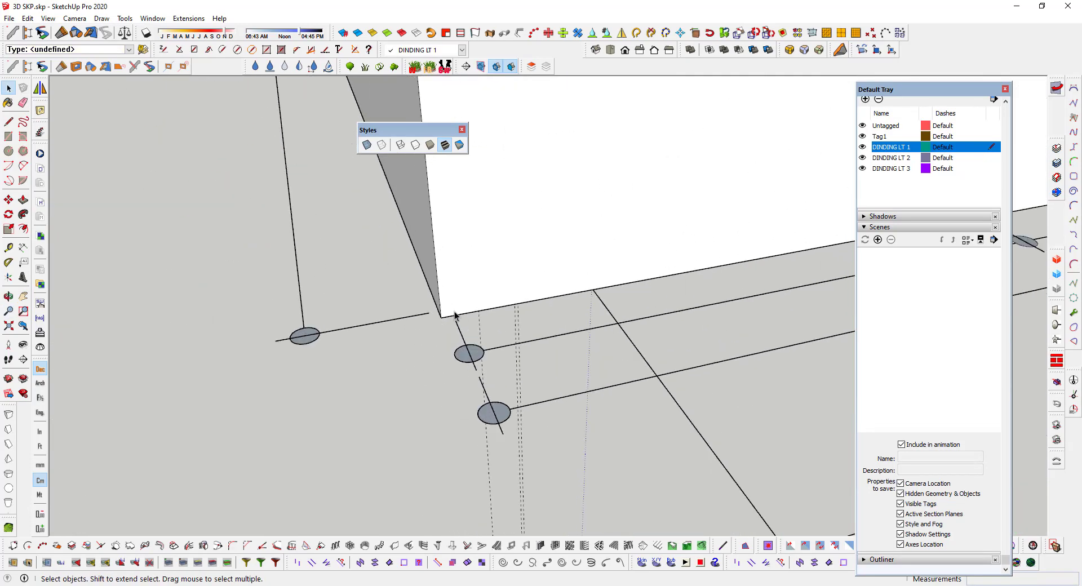
scroll(438, 313, up, 2)
scroll(439, 314, up, 2)
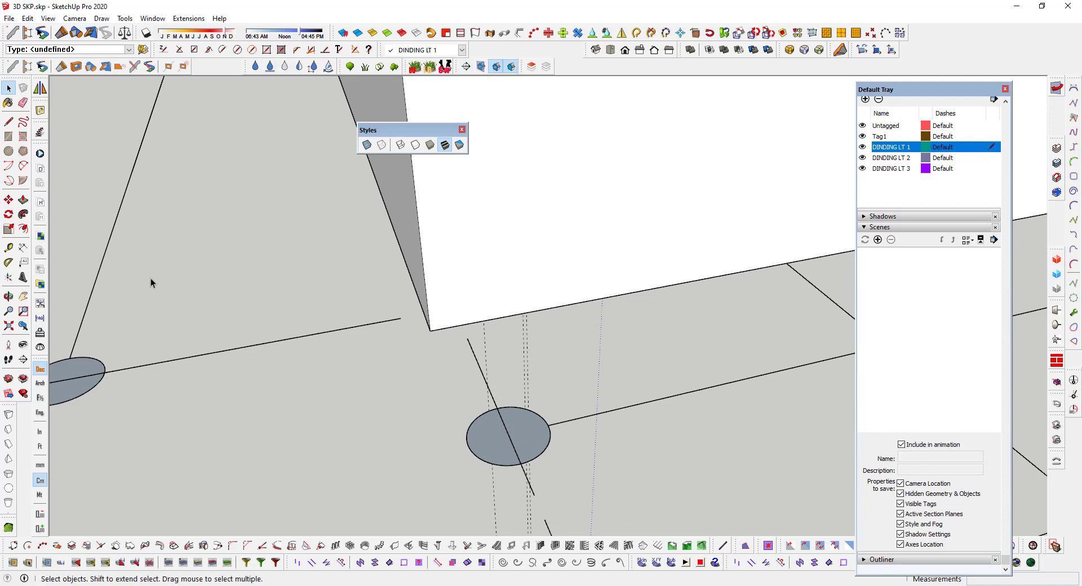
click(367, 144)
mouse_move(451, 341)
middle_down()
mouse_move(328, 291)
mouse_move(326, 176)
mouse_move(363, 109)
mouse_move(357, 329)
mouse_move(522, 306)
middle_up()
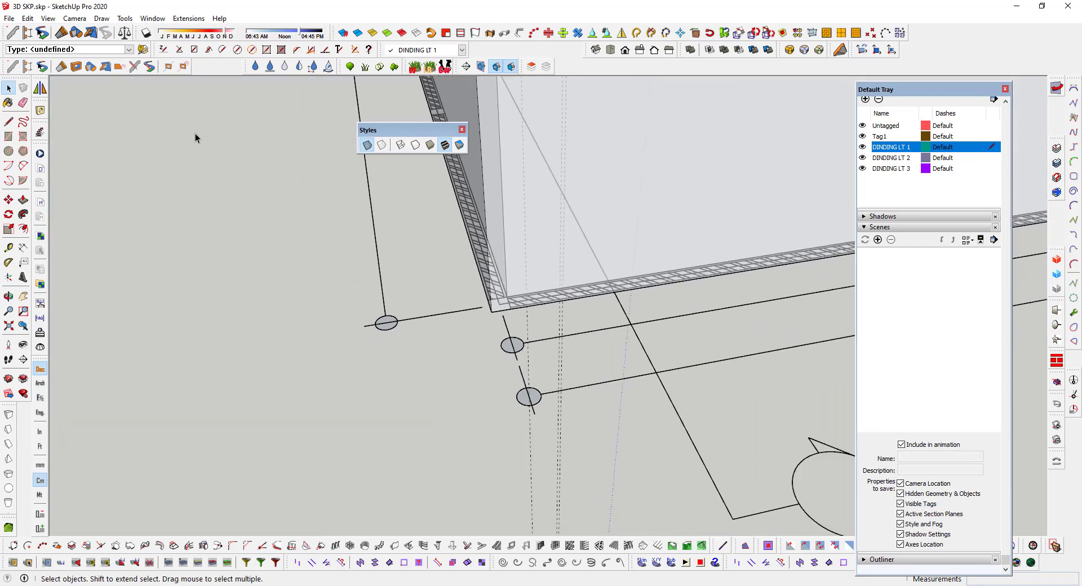
click(367, 144)
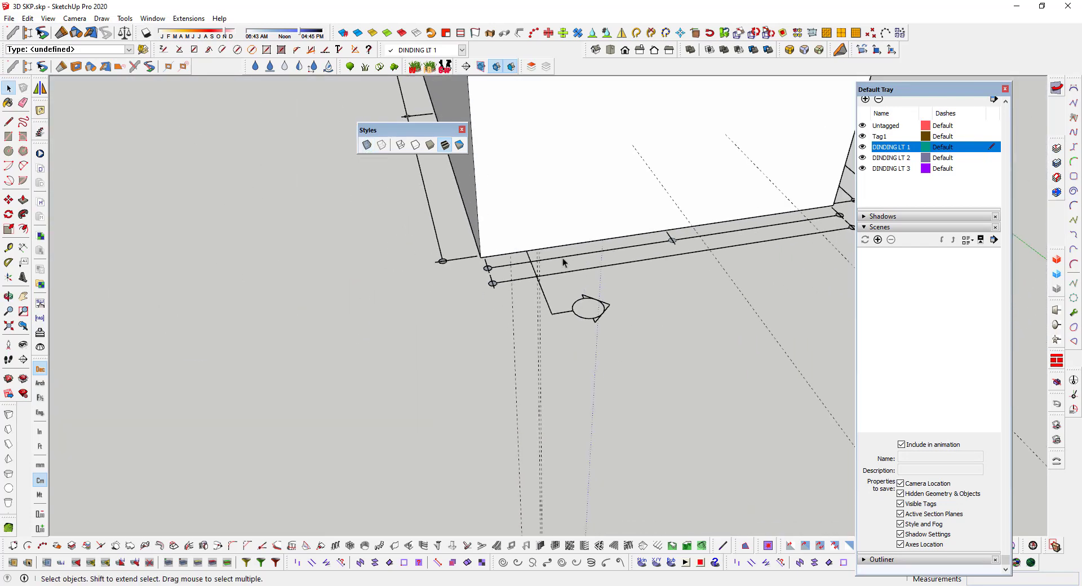
scroll(586, 254, down, 5)
scroll(585, 254, down, 5)
middle_drag(567, 445, 525, 322)
scroll(525, 323, up, 5)
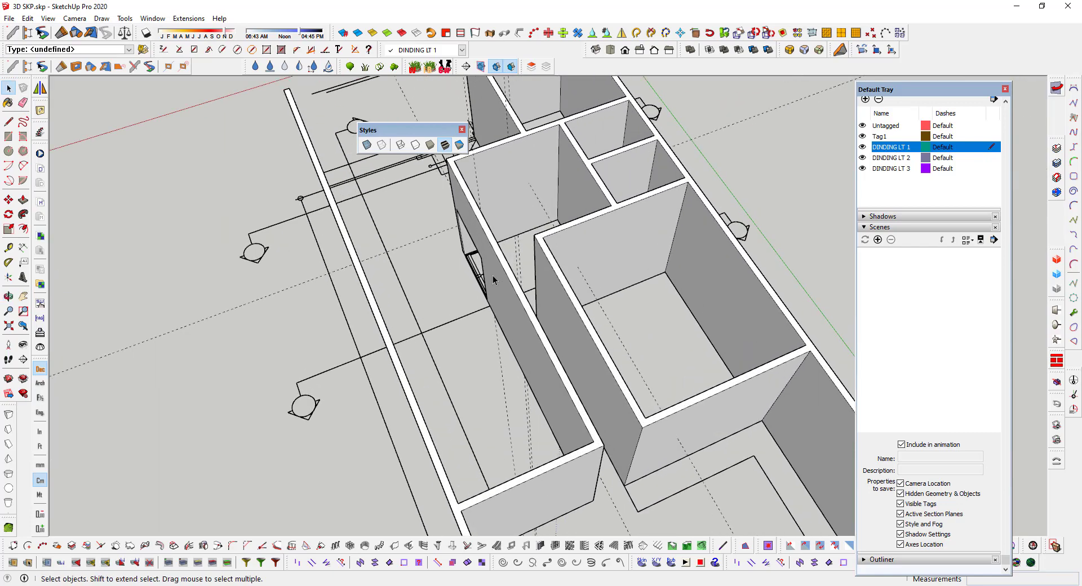
scroll(492, 275, up, 3)
scroll(505, 345, up, 3)
scroll(582, 355, up, 3)
scroll(582, 355, up, 3)
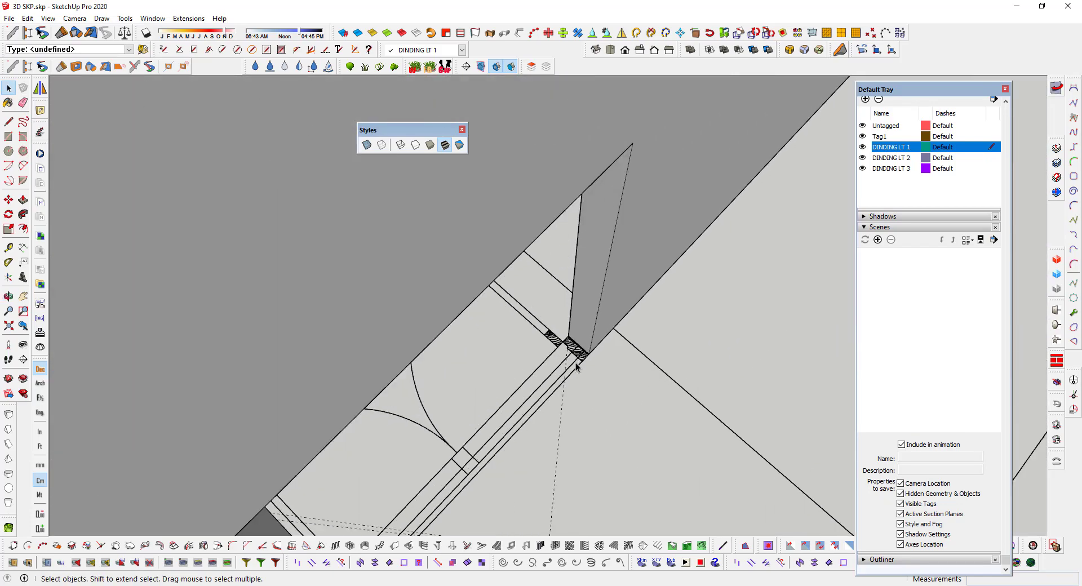
scroll(582, 355, up, 2)
scroll(581, 355, up, 3)
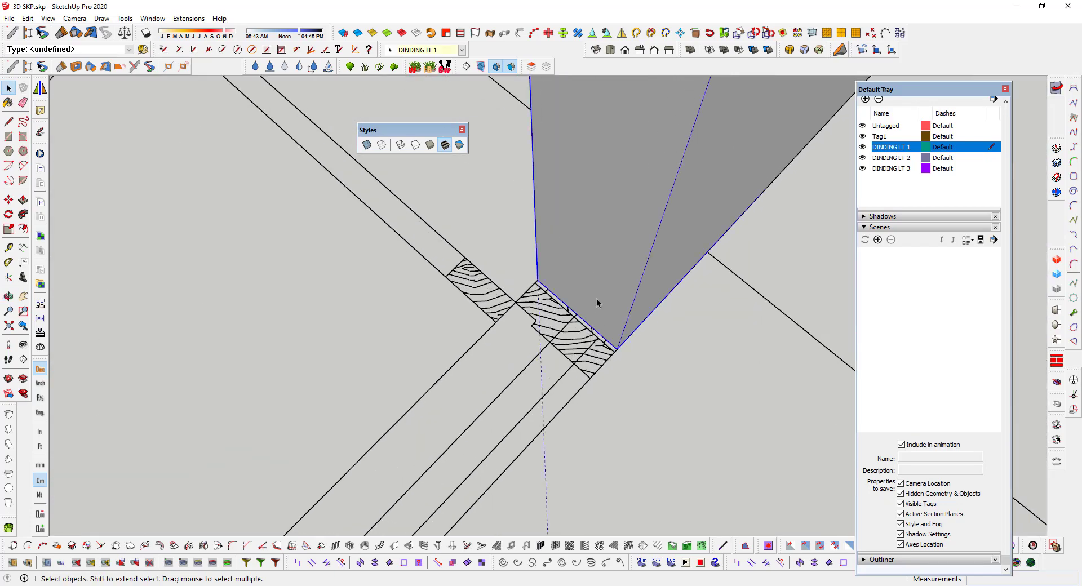
Step: Push/Pull the wall face at the single door's corner about 2.9 cm to meet the hatched door frame
key(l)
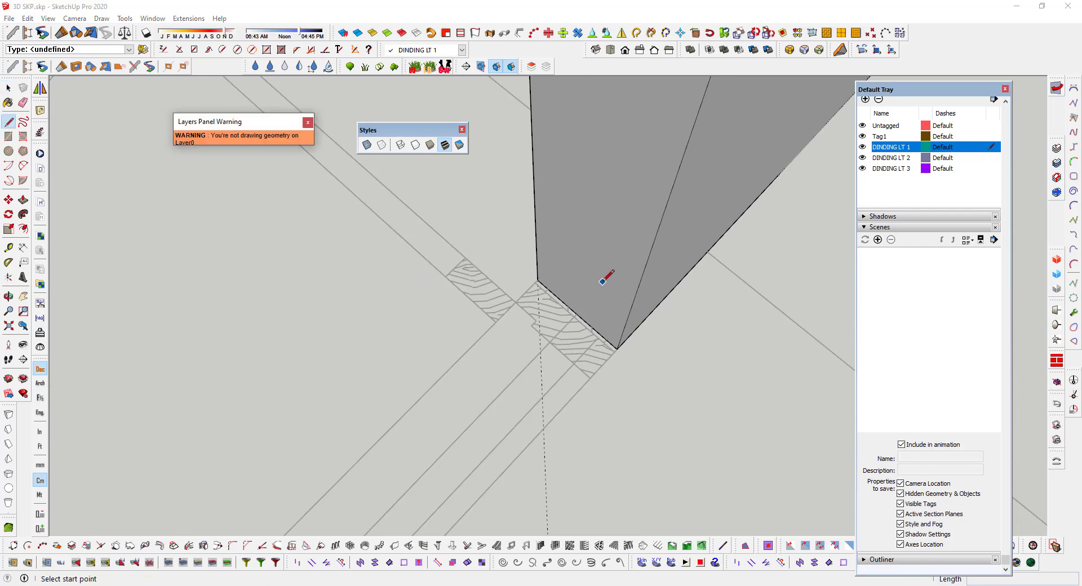
key(space)
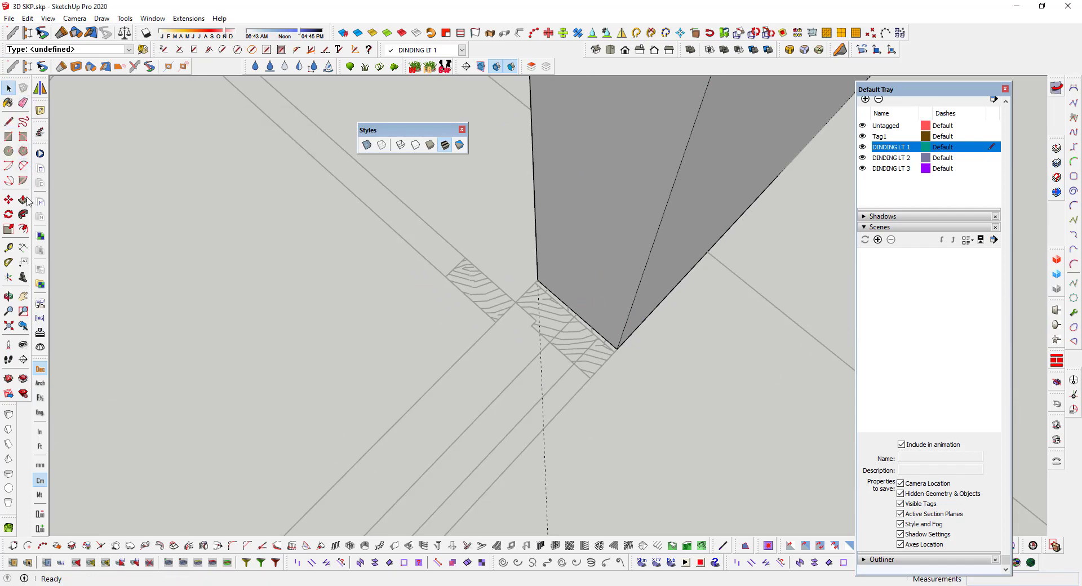
key(p)
click(613, 289)
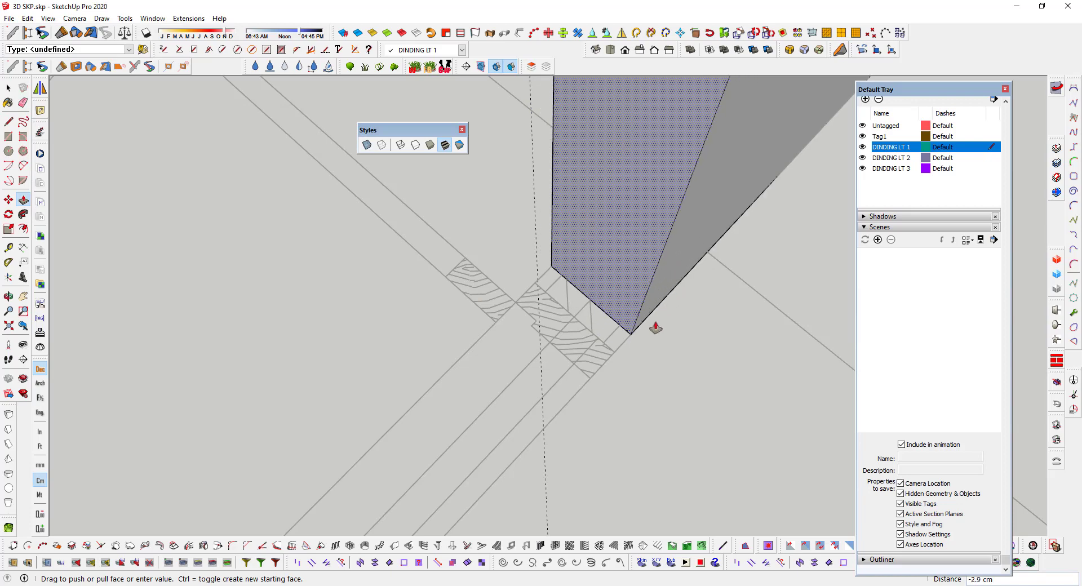
middle_drag(614, 353, 571, 344)
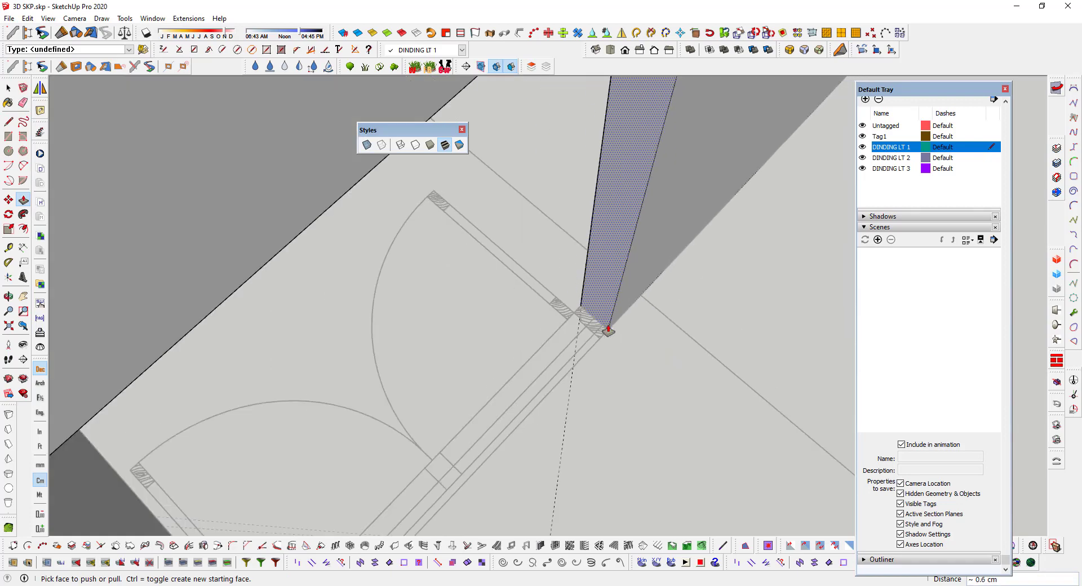
click(571, 344)
Step: Orbit to a near top-down view of the door room and turn on X-ray
key(space)
scroll(654, 349, down, 3)
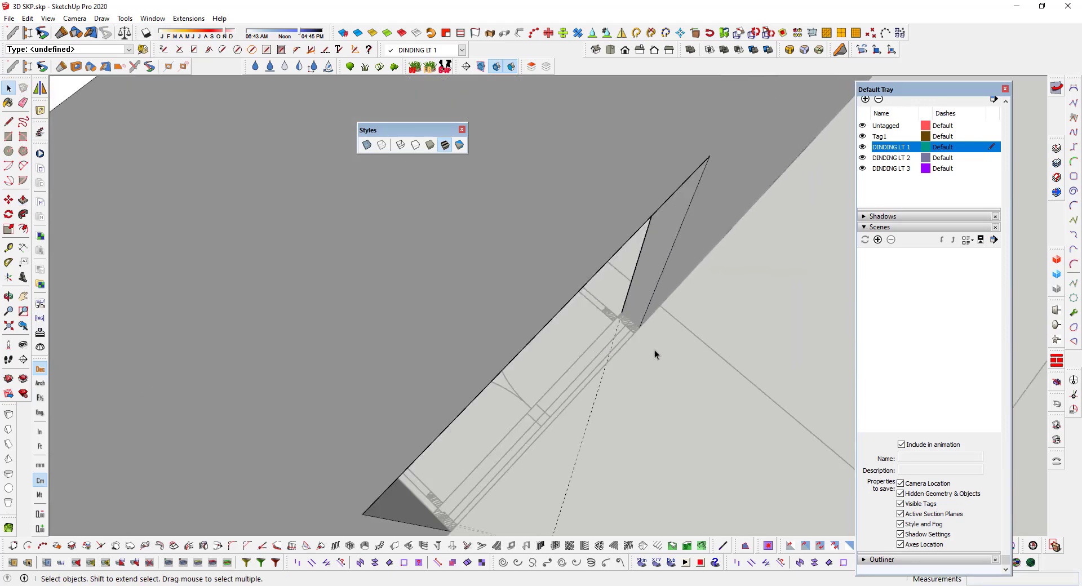
scroll(736, 338, down, 3)
scroll(743, 334, down, 3)
middle_drag(704, 327, 536, 265)
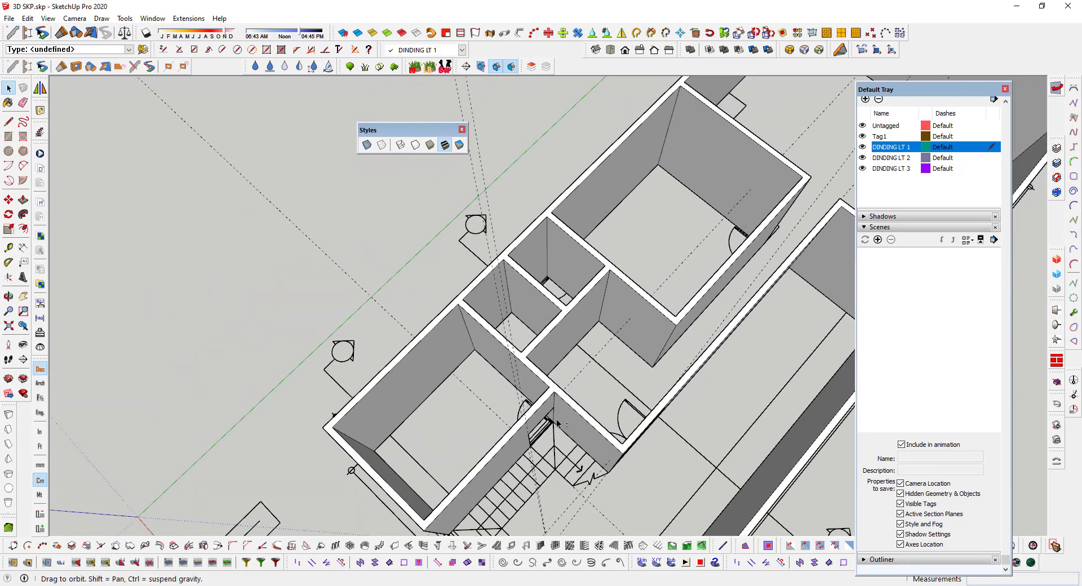
scroll(523, 255, up, 3)
scroll(414, 296, up, 3)
scroll(414, 296, up, 3)
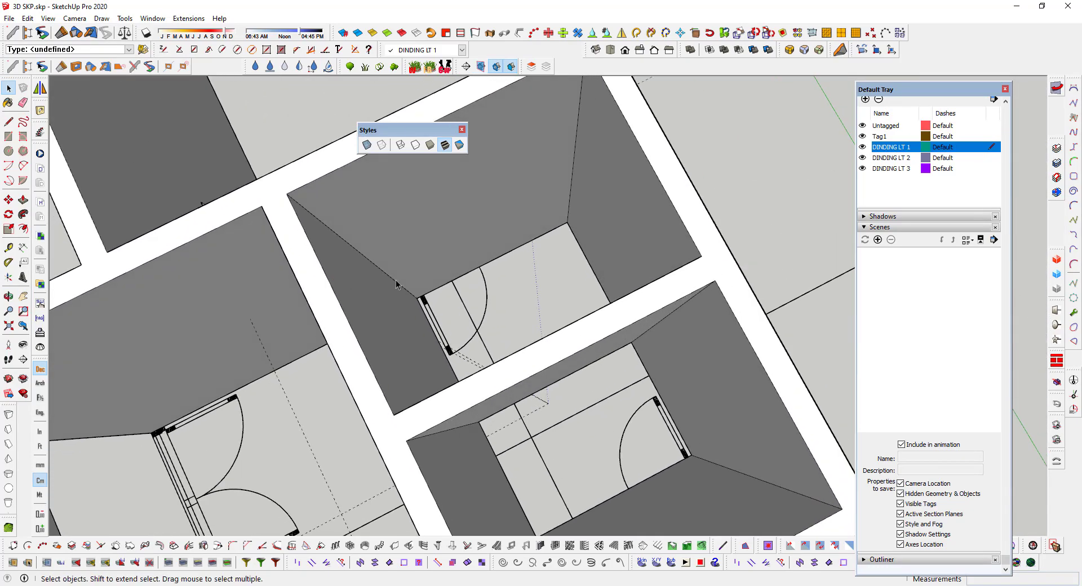
scroll(414, 296, up, 3)
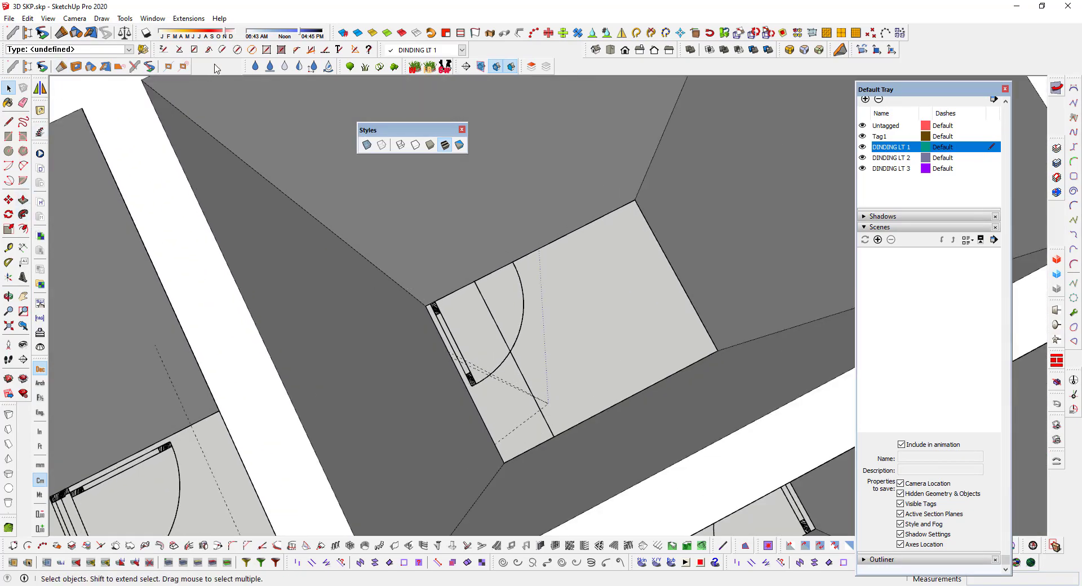
click(366, 144)
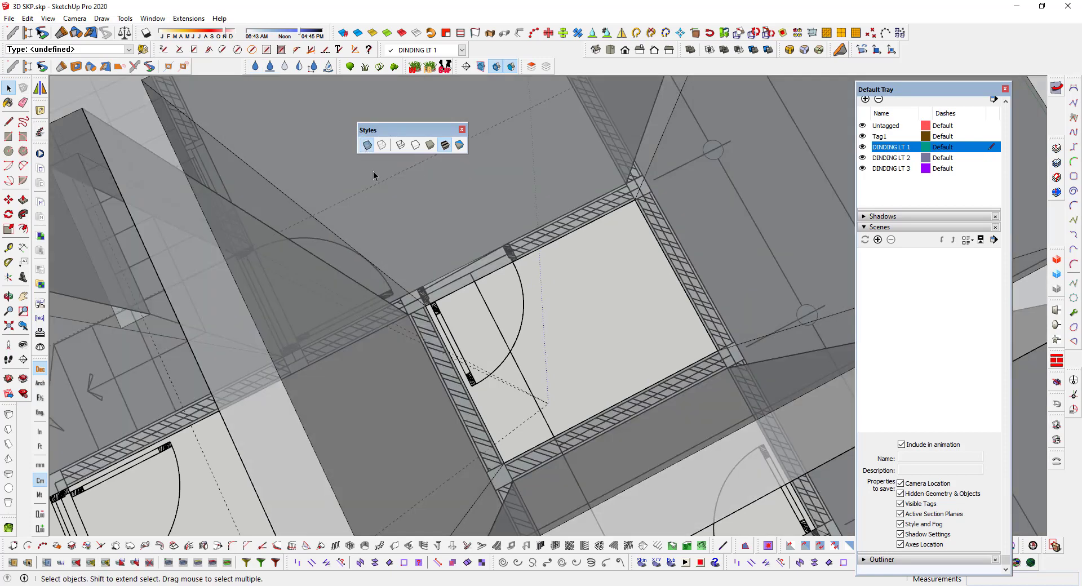
scroll(446, 305, up, 3)
mouse_move(445, 304)
middle_down()
mouse_move(306, 248)
mouse_move(345, 285)
mouse_move(417, 282)
middle_up()
scroll(422, 283, up, 2)
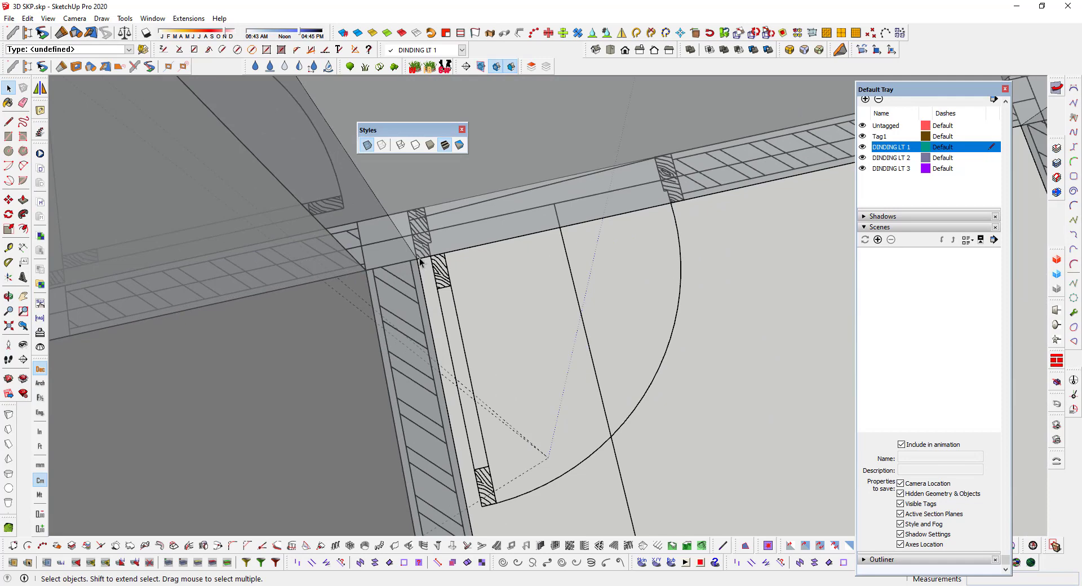
Step: Run a red-axis tape-measure guide 21 cm from the door's wall edge, then turn X-ray off
click(9, 248)
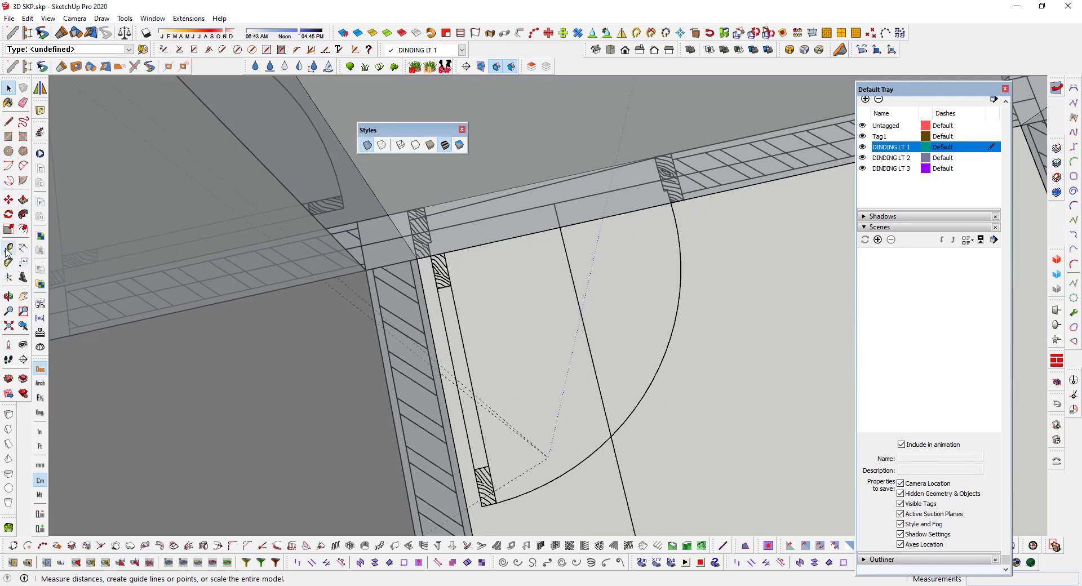
click(367, 183)
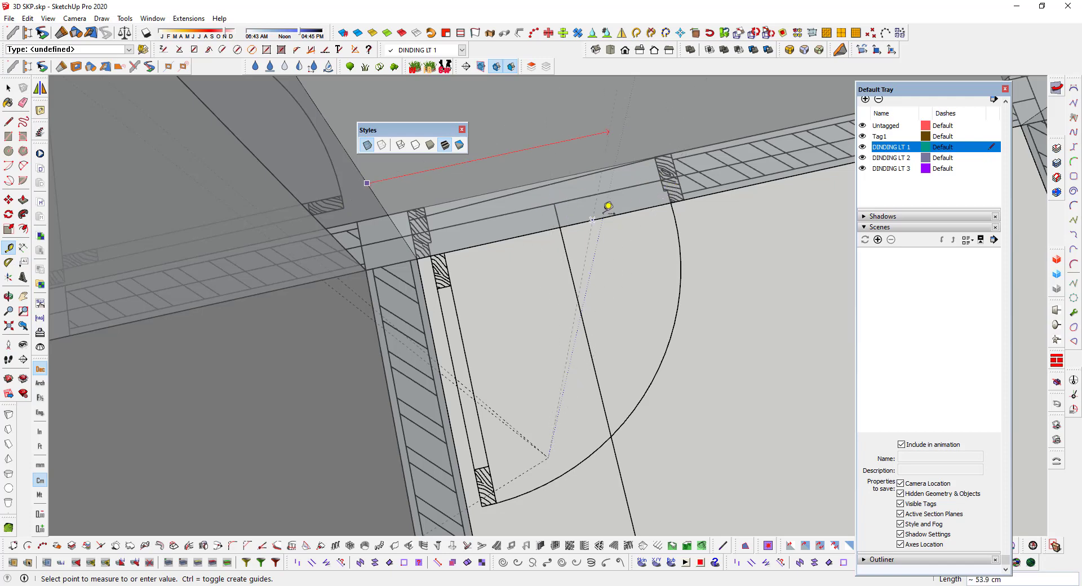
key(shift)
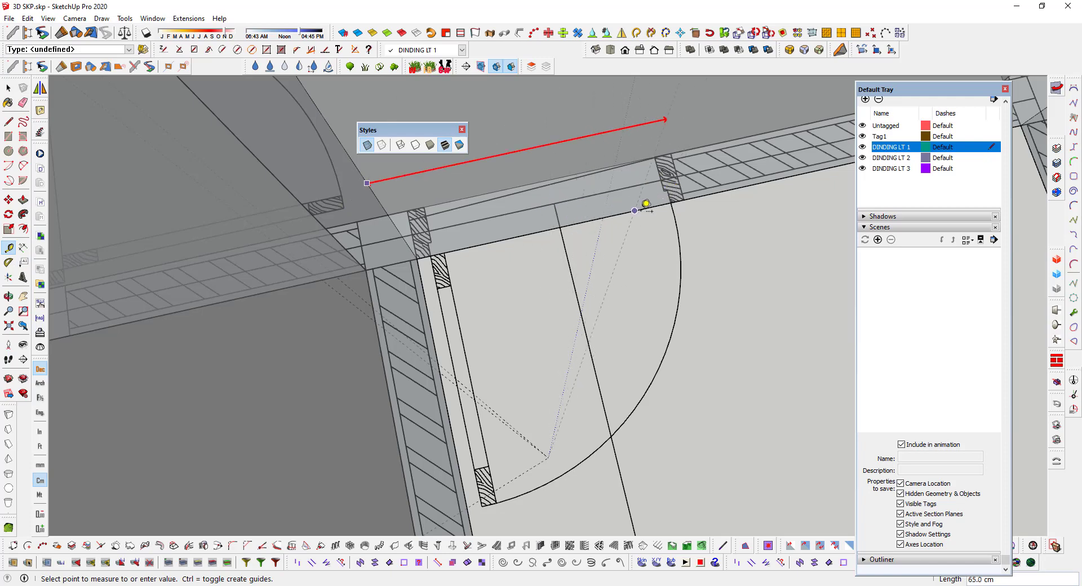
click(690, 191)
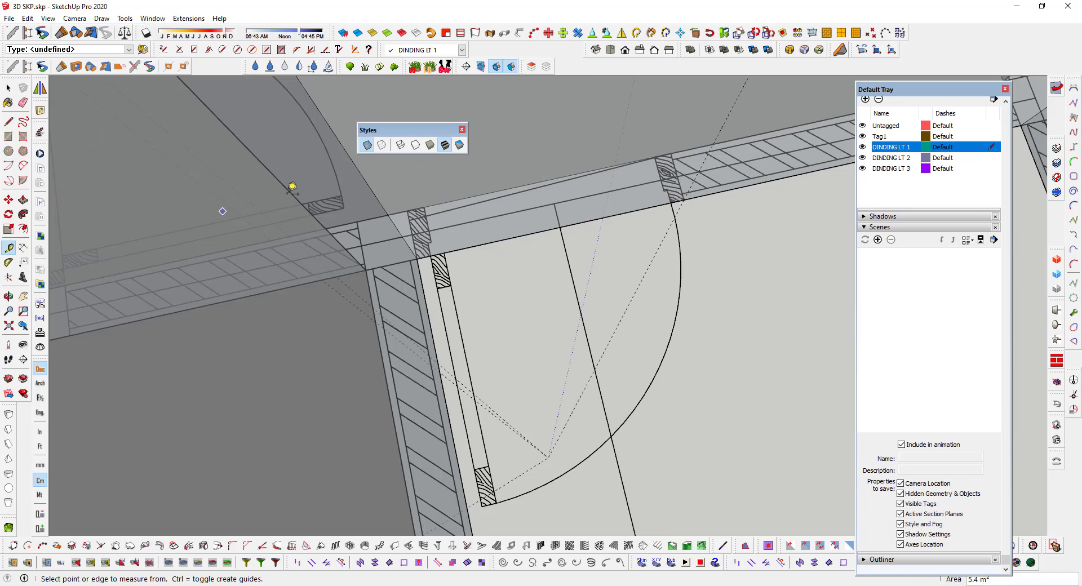
click(366, 145)
scroll(563, 231, down, 1)
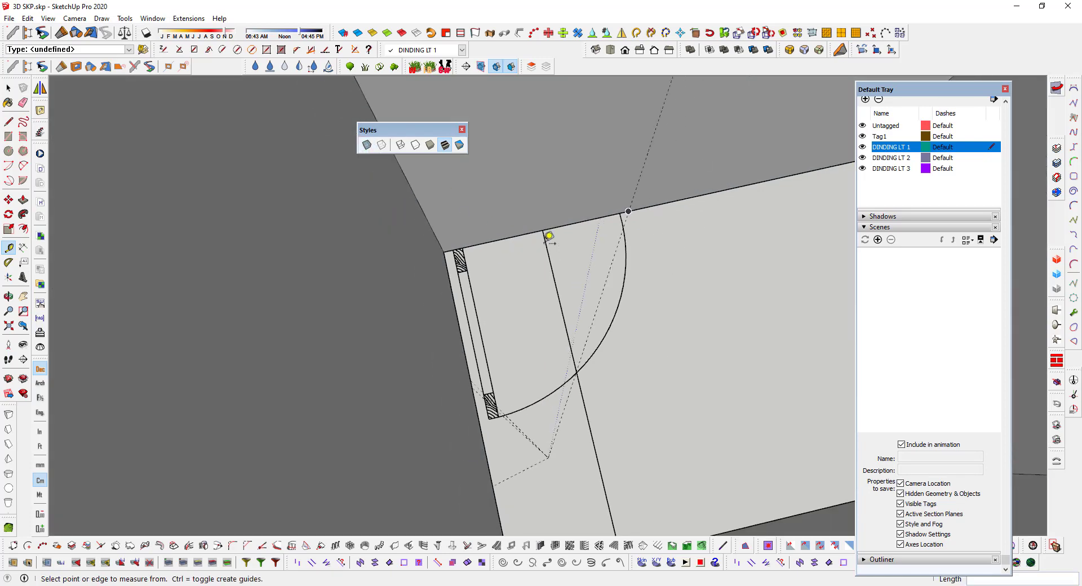
scroll(592, 224, down, 1)
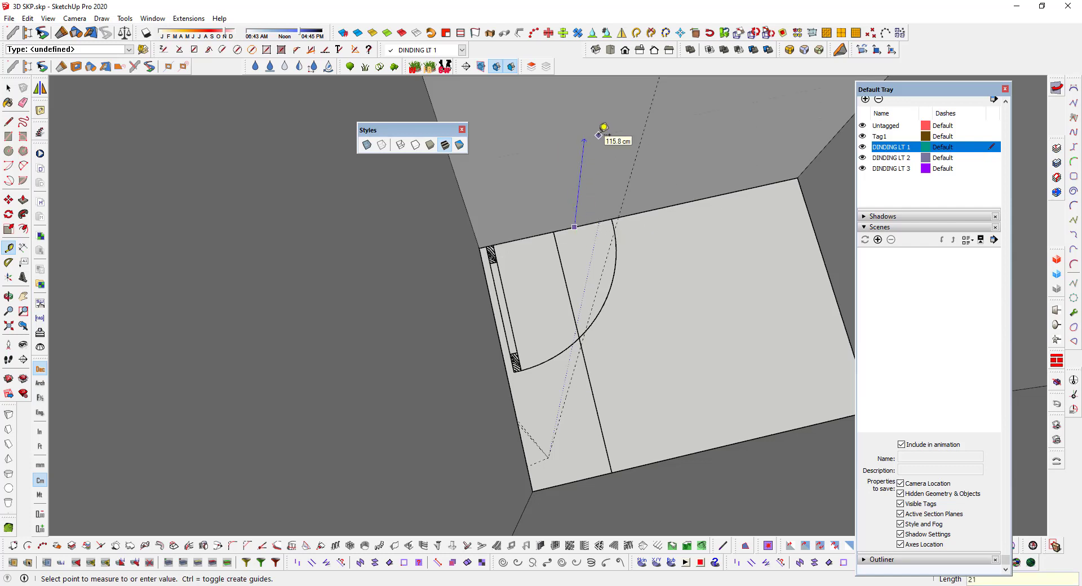
scroll(608, 141, down, 2)
mouse_move(609, 147)
middle_down()
mouse_move(570, 154)
mouse_move(443, 288)
middle_up()
scroll(431, 286, up, 2)
scroll(420, 285, up, 3)
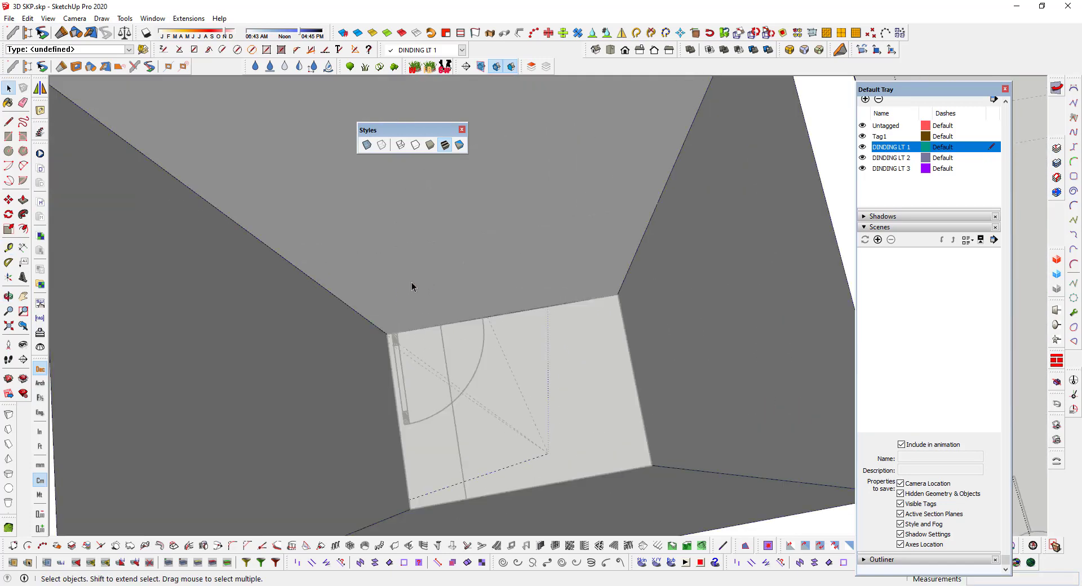
Step: Push the 80 × 215 cm door panel 15 cm through the wall to cut the opening
click(9, 136)
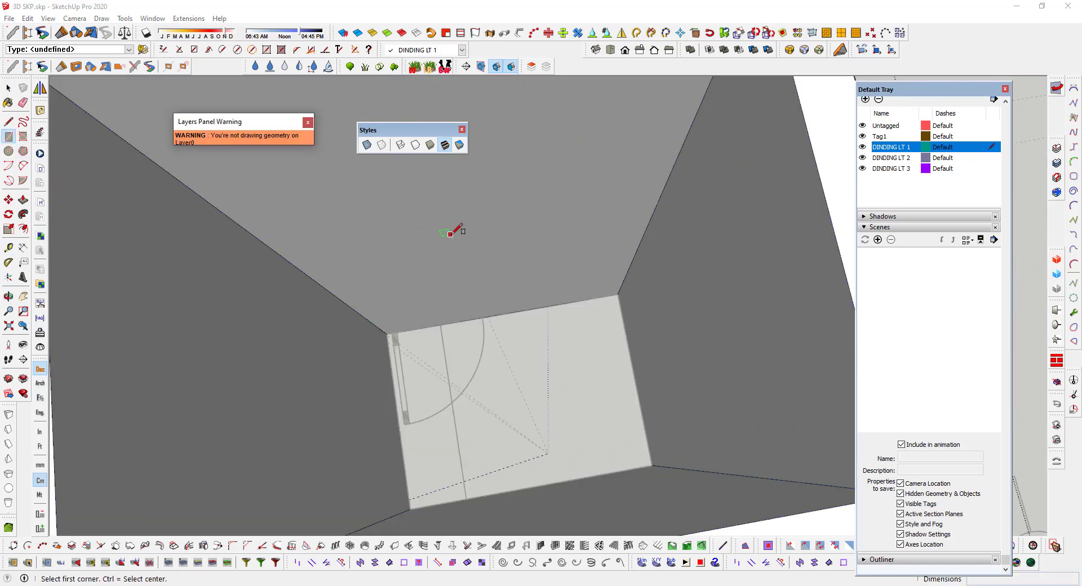
click(389, 334)
scroll(390, 333, up, 2)
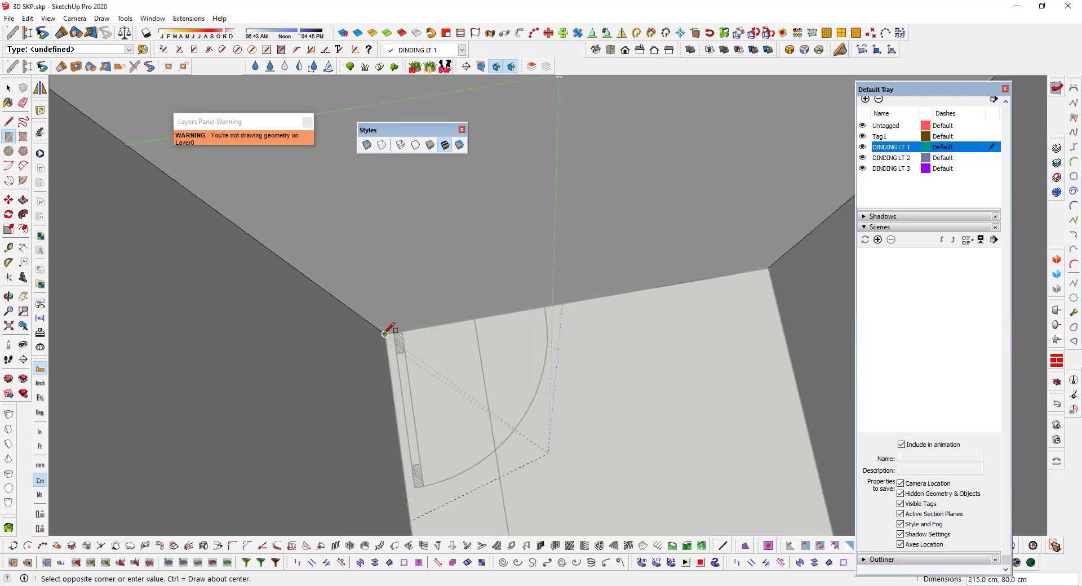
key(Escape)
scroll(389, 331, down, 3)
scroll(443, 314, down, 3)
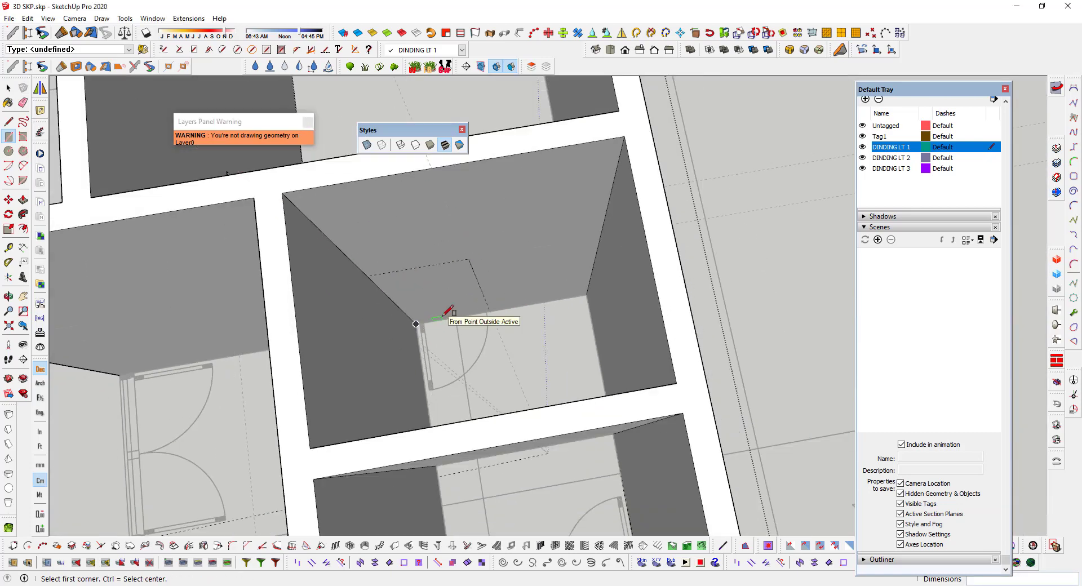
key(p)
drag(449, 302, 338, 162)
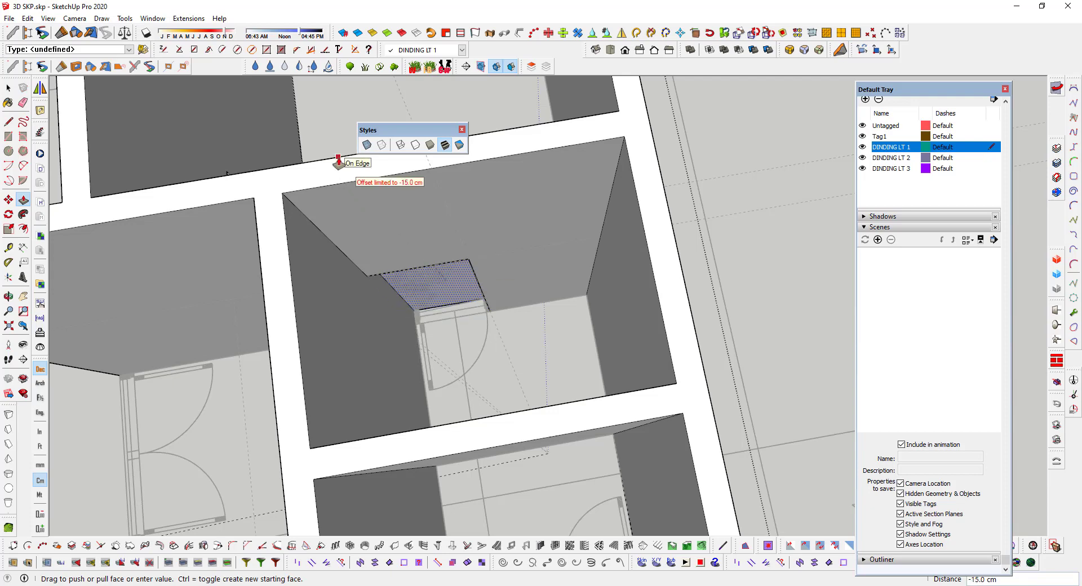
middle_drag(339, 163, 525, 394)
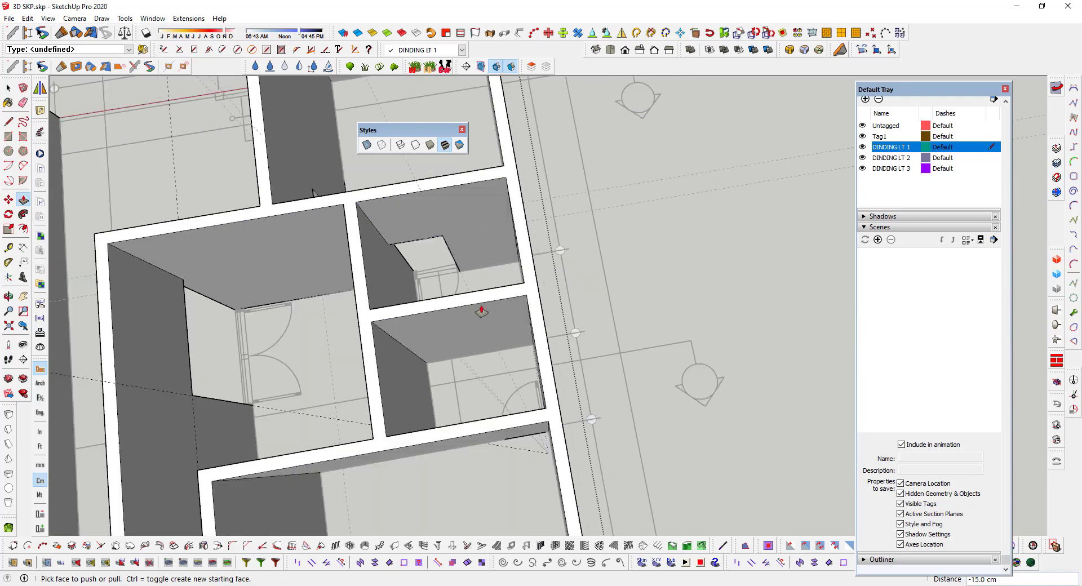
Step: With X-ray on, place a guide about 112 cm from the wall corner along the floor edge
scroll(526, 393, up, 5)
scroll(495, 241, up, 3)
scroll(502, 355, up, 3)
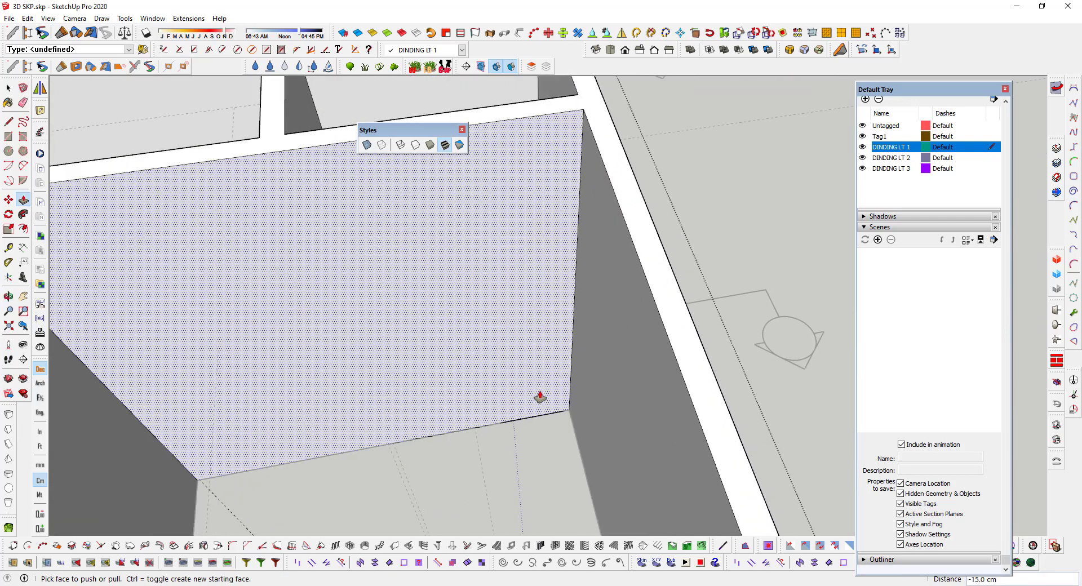
key(space)
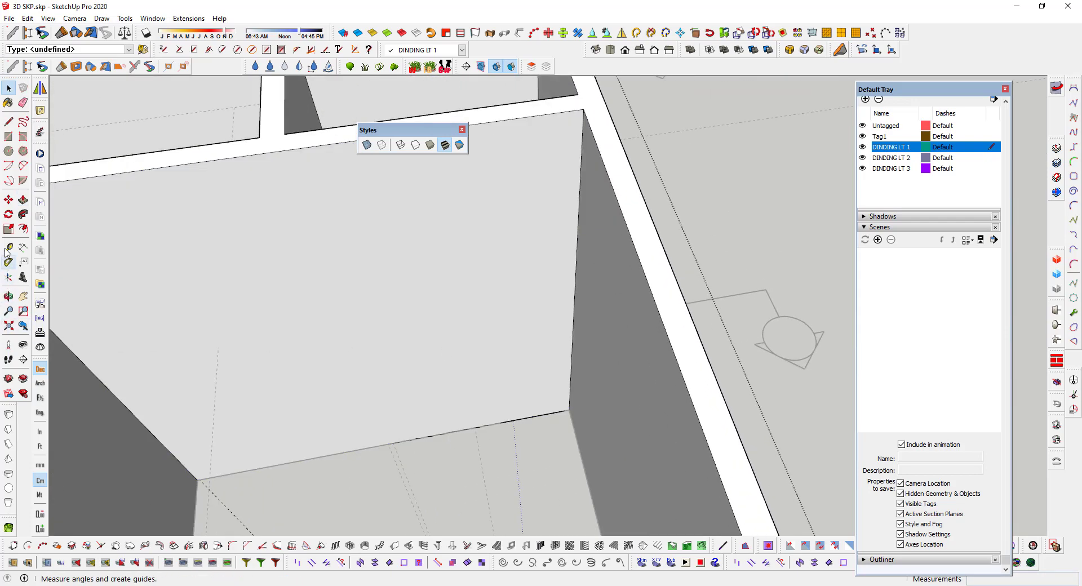
click(9, 247)
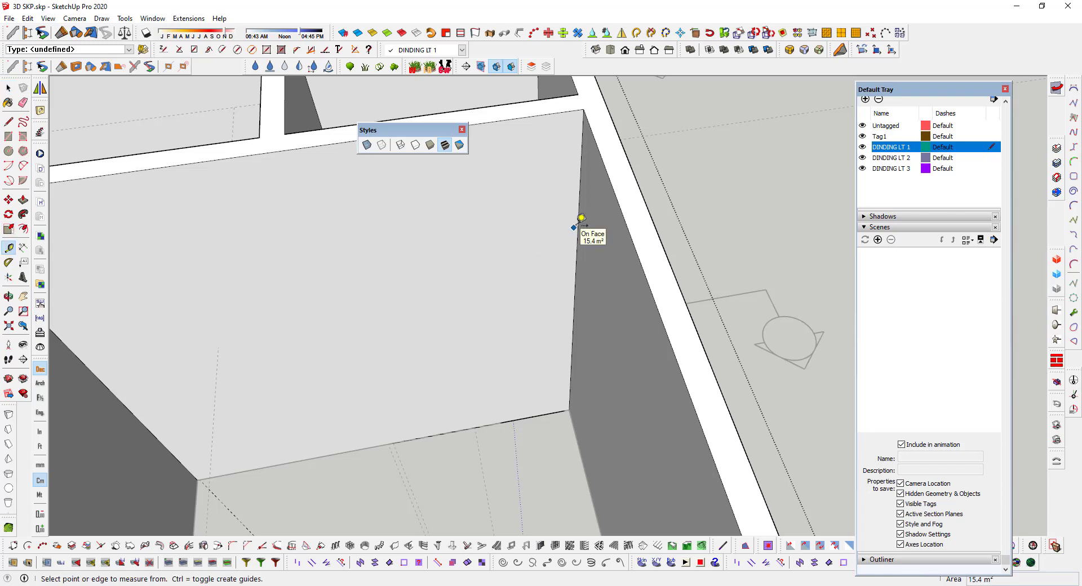
click(579, 223)
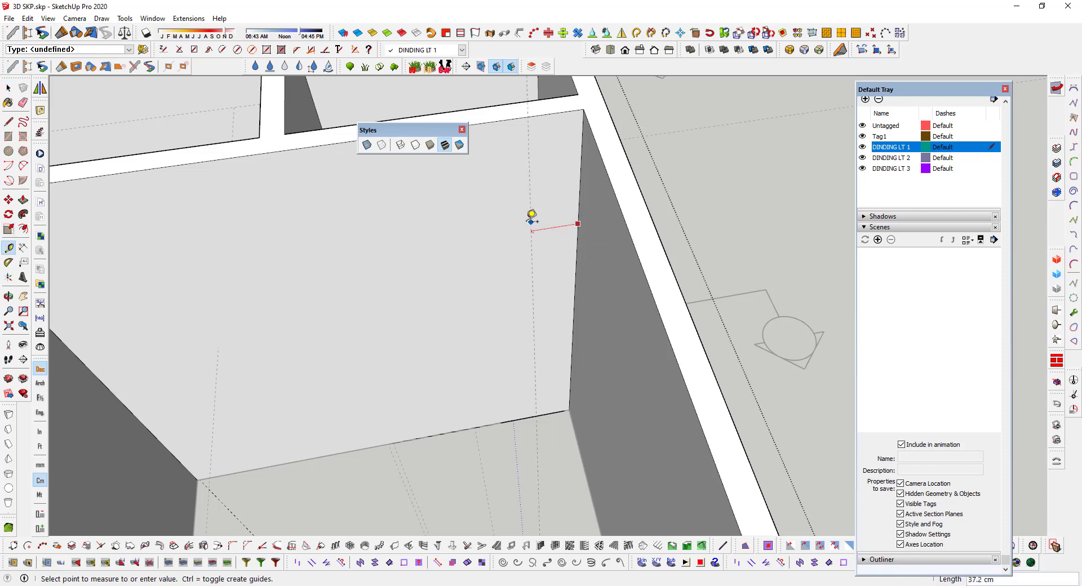
click(366, 146)
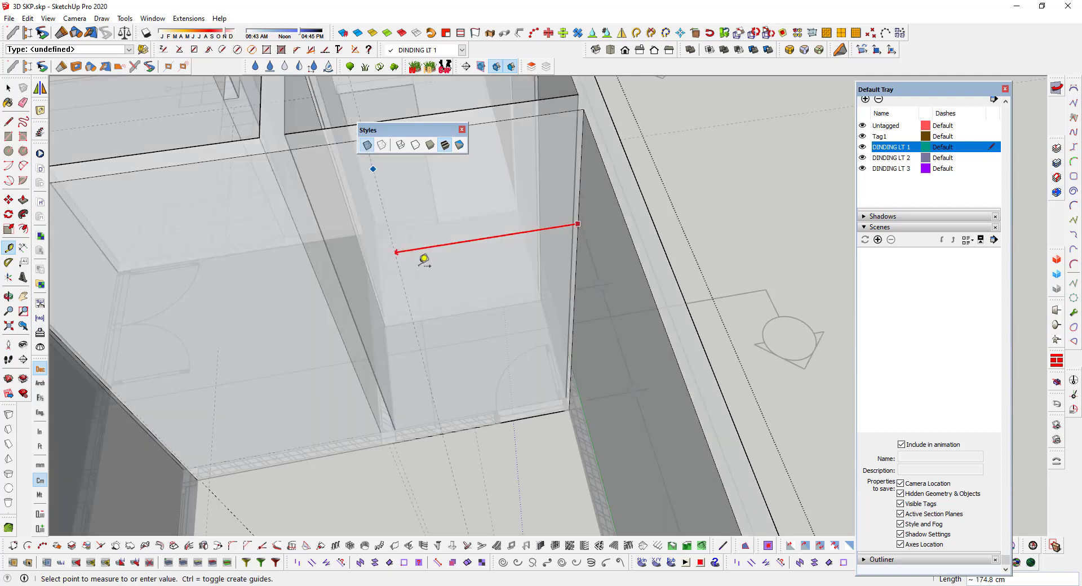
scroll(496, 421, up, 5)
scroll(502, 418, up, 2)
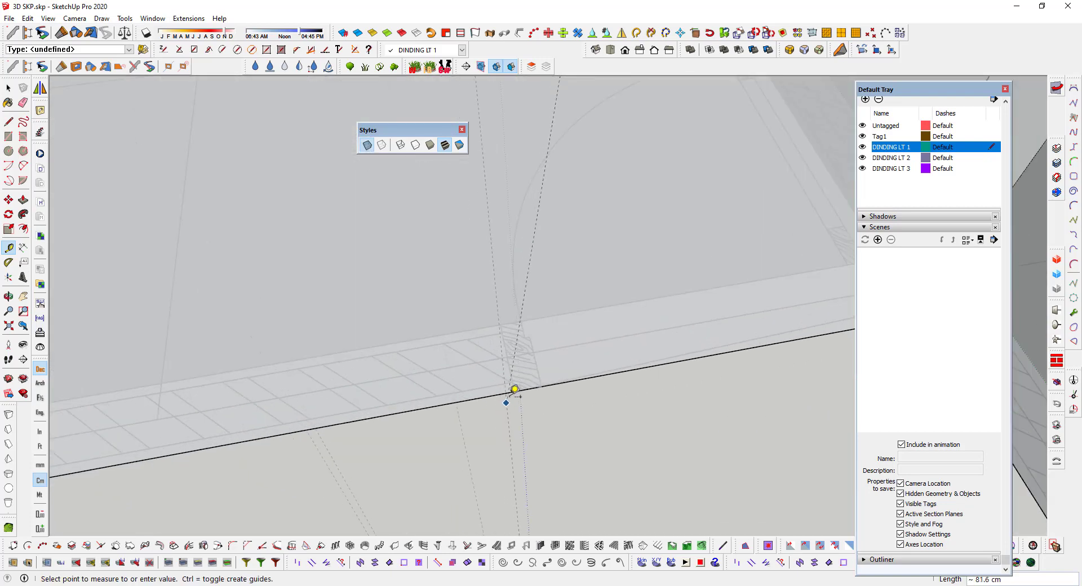
click(519, 382)
Step: Drop a second guide about 113 cm up the wall from the floor edge point
scroll(418, 357, down, 3)
scroll(550, 376, down, 2)
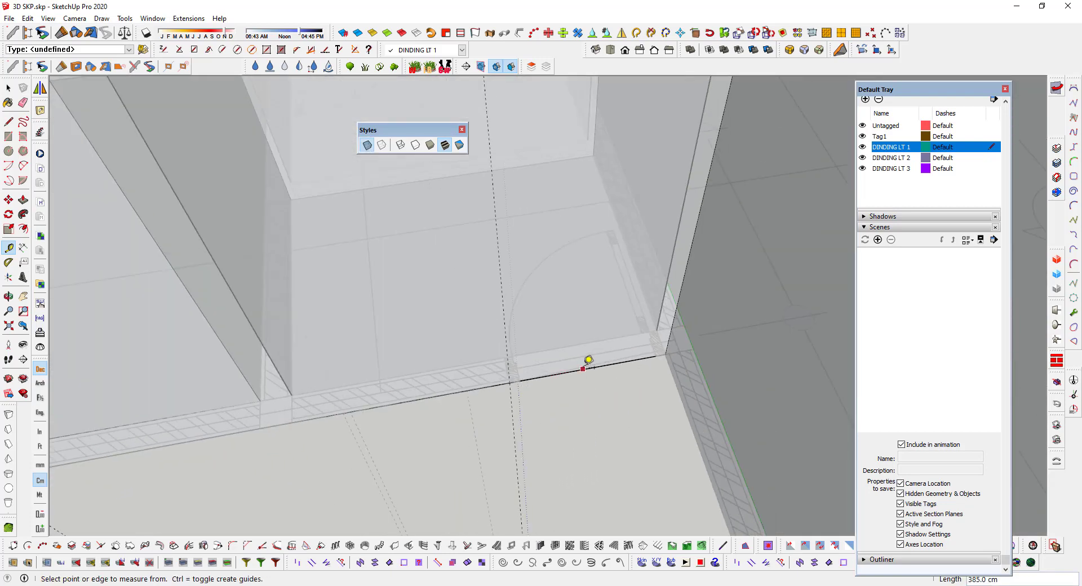
click(563, 373)
text(215)
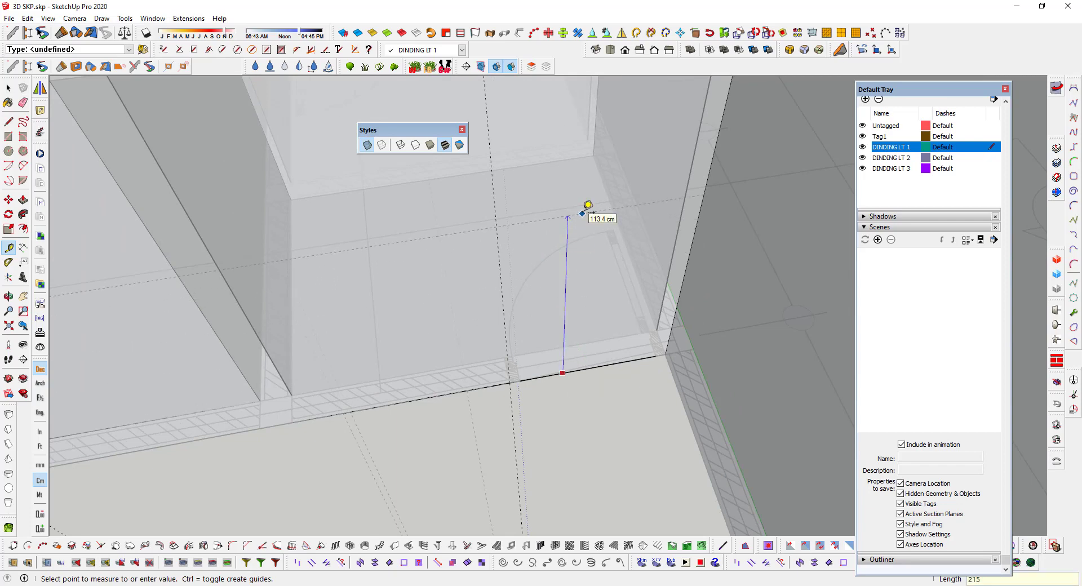
click(582, 213)
scroll(587, 208, down, 3)
scroll(587, 208, down, 2)
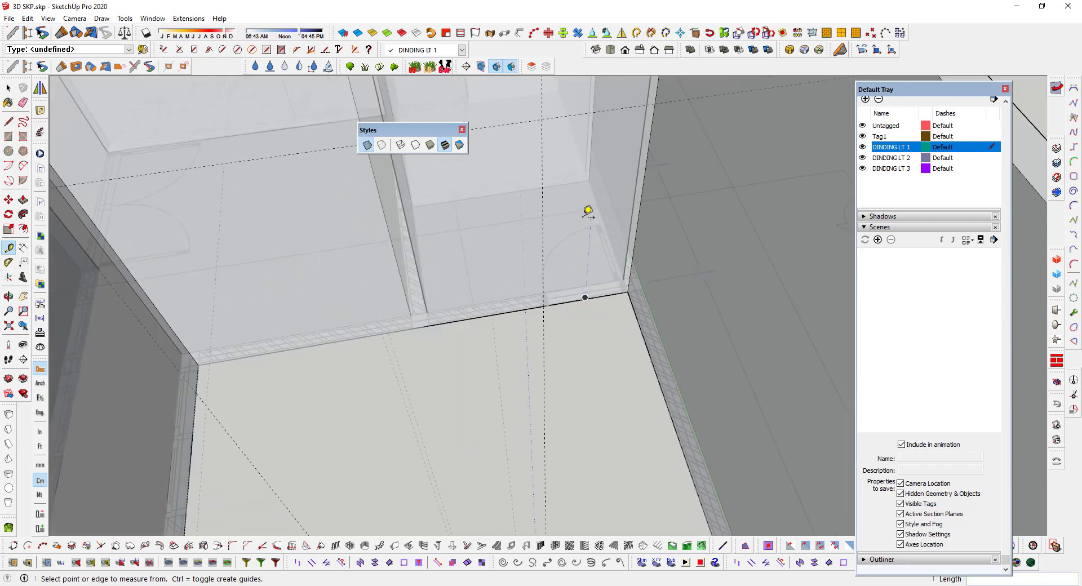
Step: Draw the roughly 79 × 215 cm door rectangle between the guides and turn X-ray off
click(12, 140)
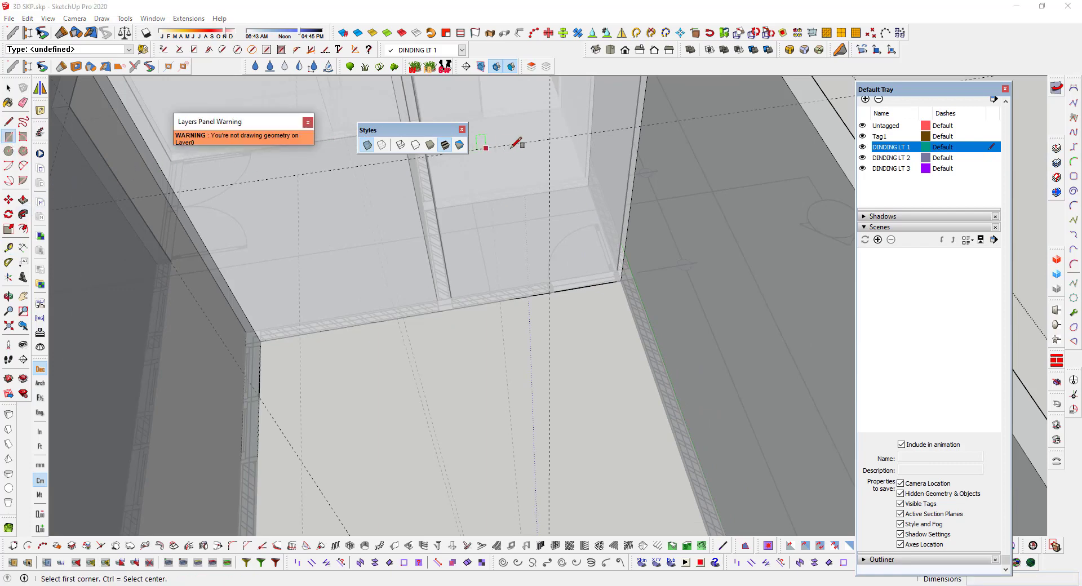
click(549, 139)
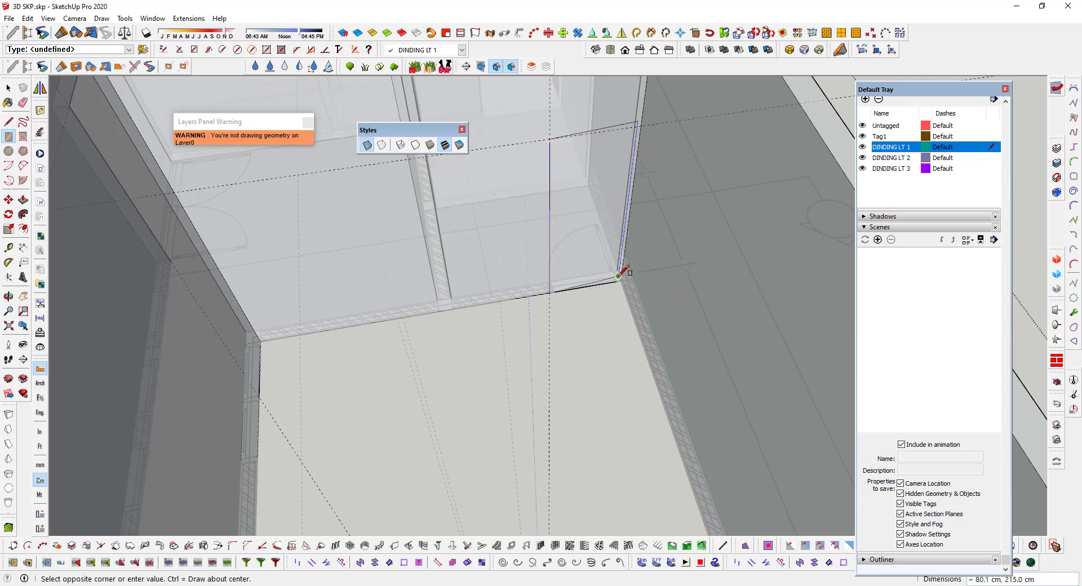
click(620, 279)
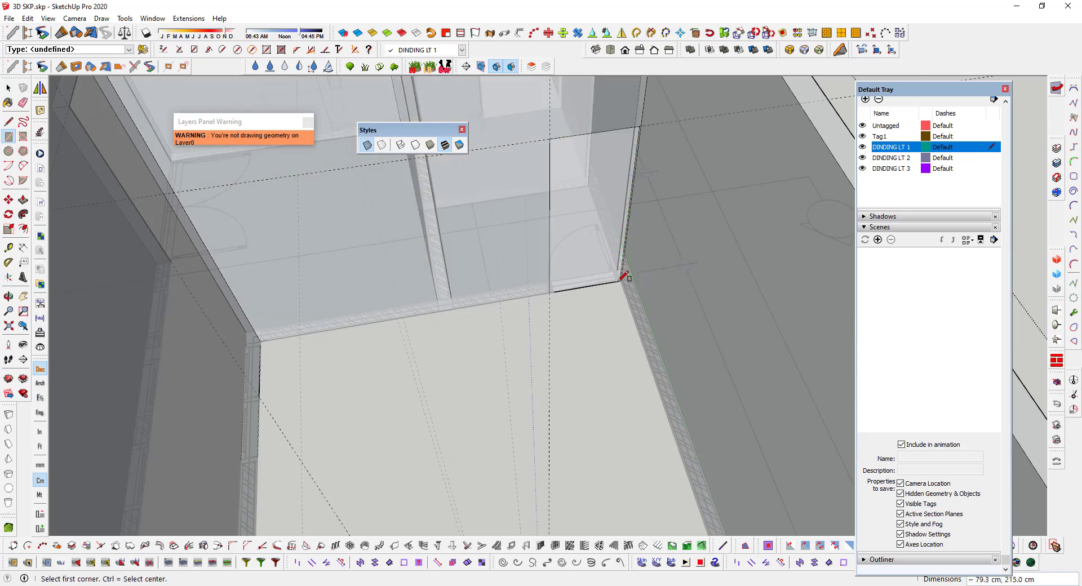
click(371, 148)
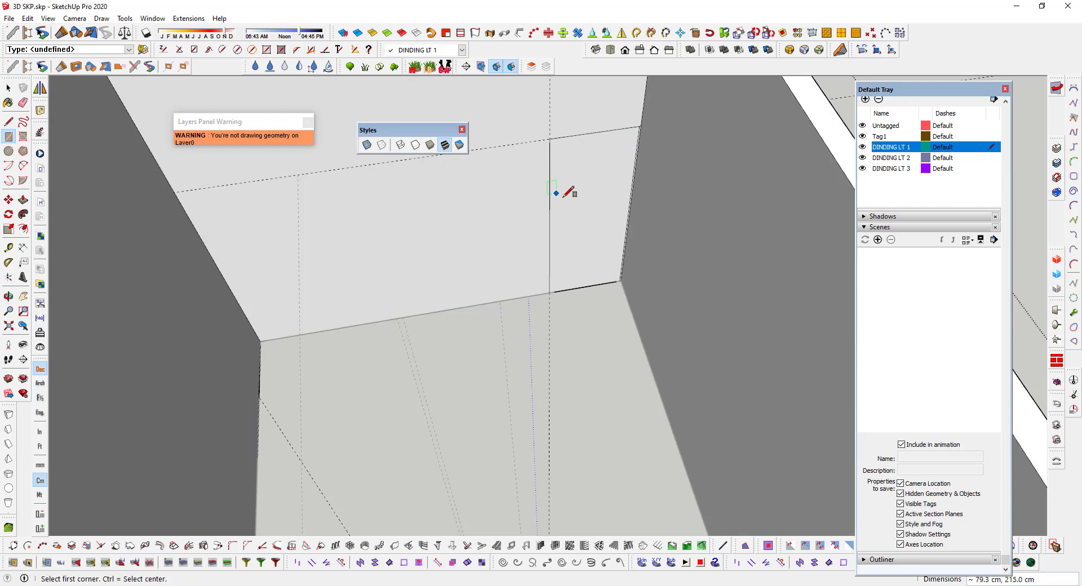
Step: Select Push/Pull and orbit around the room to view the door outline
click(22, 201)
scroll(604, 194, down, 3)
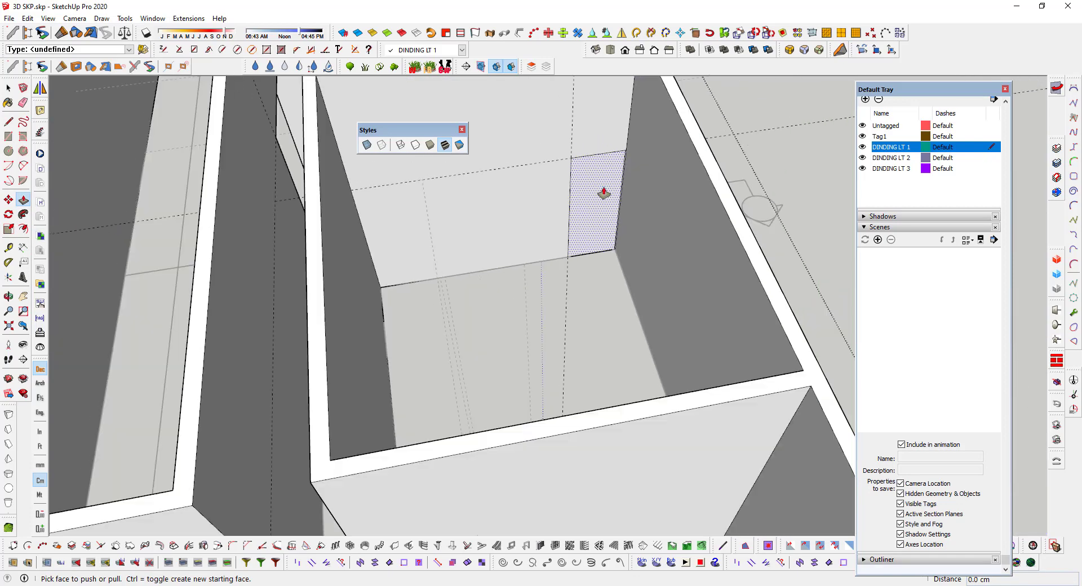
scroll(600, 193, up, 2)
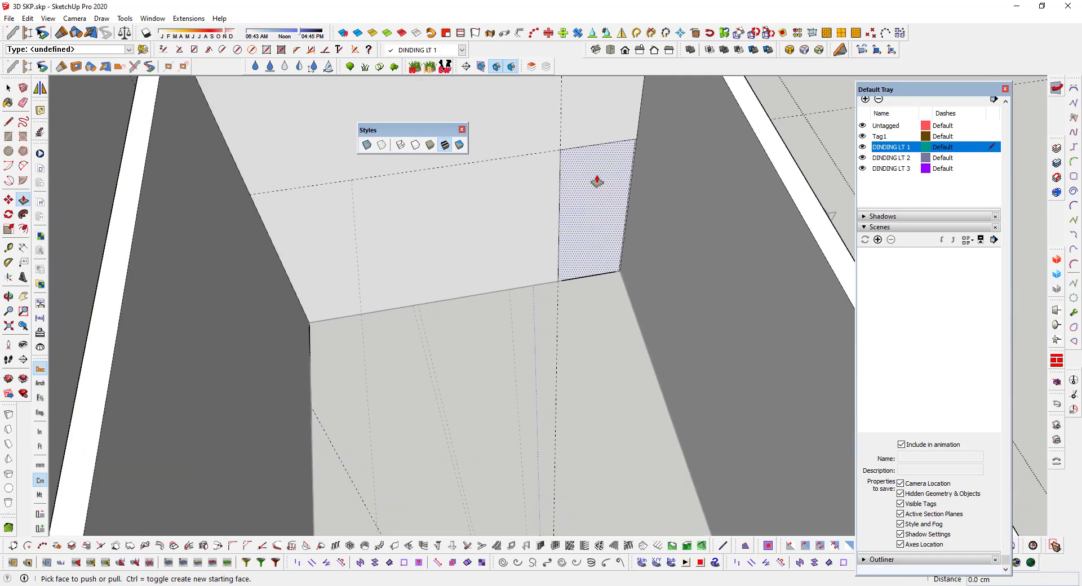
scroll(594, 181, down, 3)
middle_drag(602, 186, 622, 331)
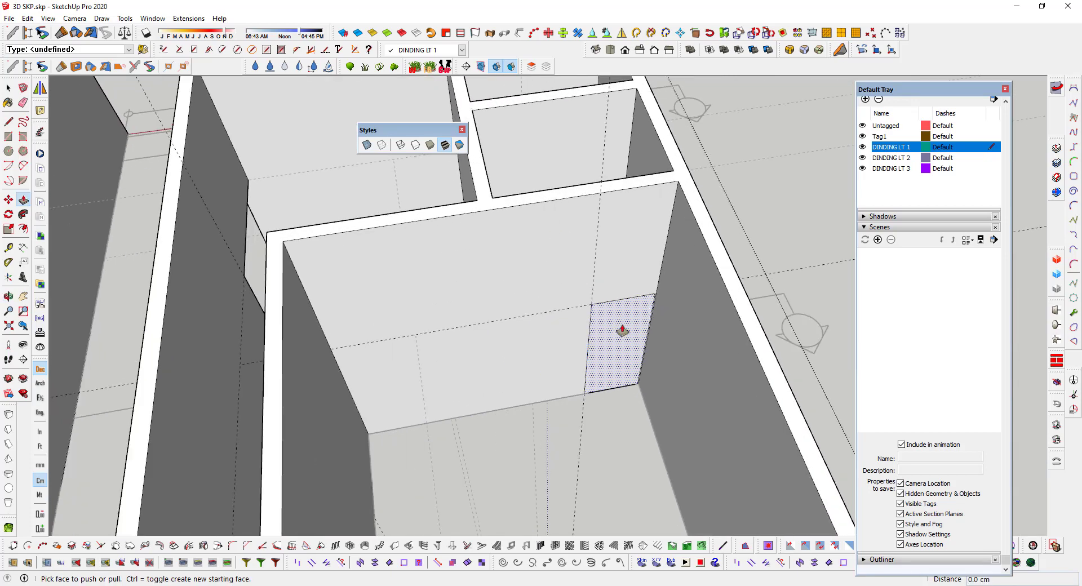
scroll(622, 331, up, 2)
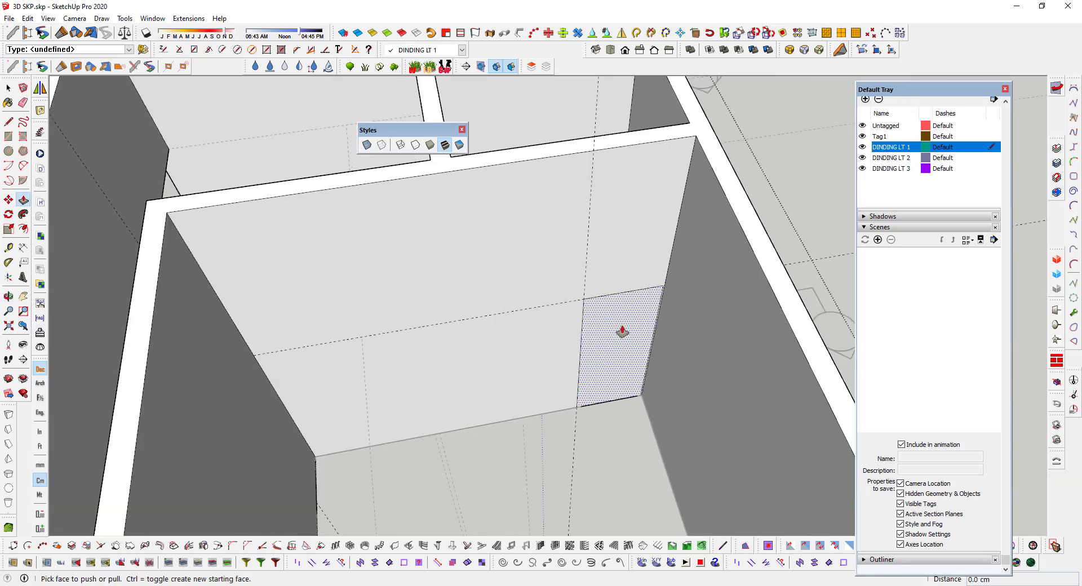
scroll(623, 331, down, 2)
scroll(607, 331, down, 2)
mouse_move(607, 331)
middle_down()
mouse_move(500, 309)
mouse_move(657, 330)
mouse_move(382, 460)
mouse_move(430, 499)
middle_up()
scroll(658, 330, down, 3)
scroll(658, 329, down, 3)
scroll(466, 500, up, 2)
scroll(526, 435, up, 2)
Step: Turn on X-ray and start a tape measurement from the wall edge's end near the door corner
scroll(482, 414, up, 2)
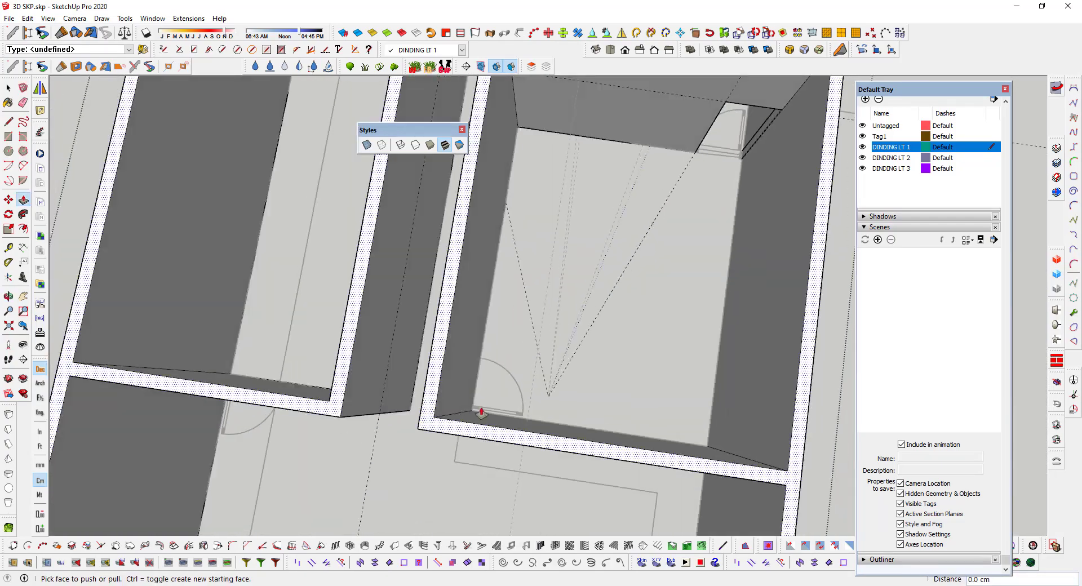
scroll(481, 413, up, 2)
scroll(338, 346, up, 2)
scroll(416, 329, up, 2)
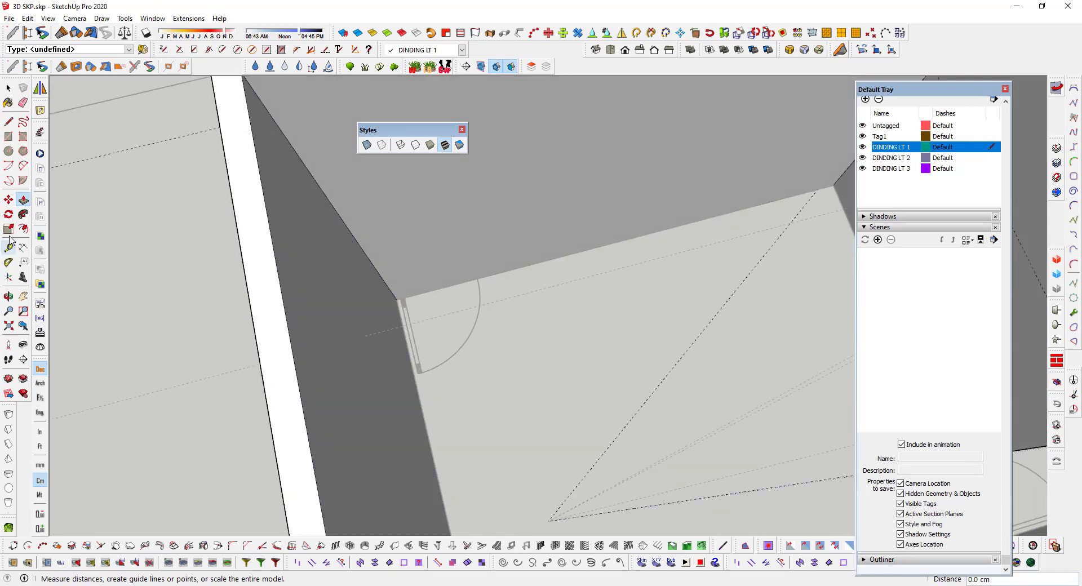
click(367, 145)
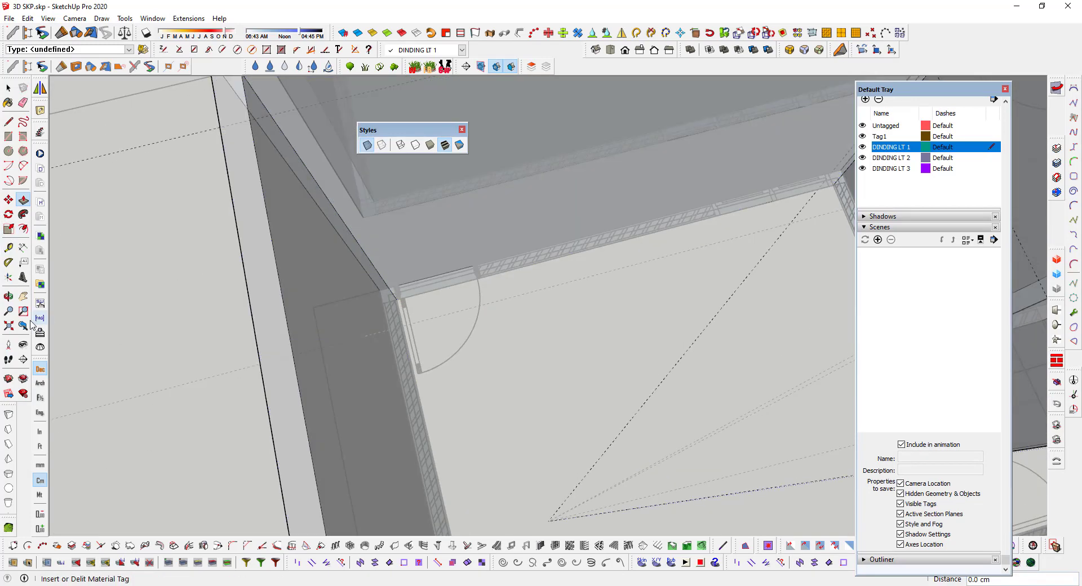
click(8, 247)
scroll(419, 267, up, 1)
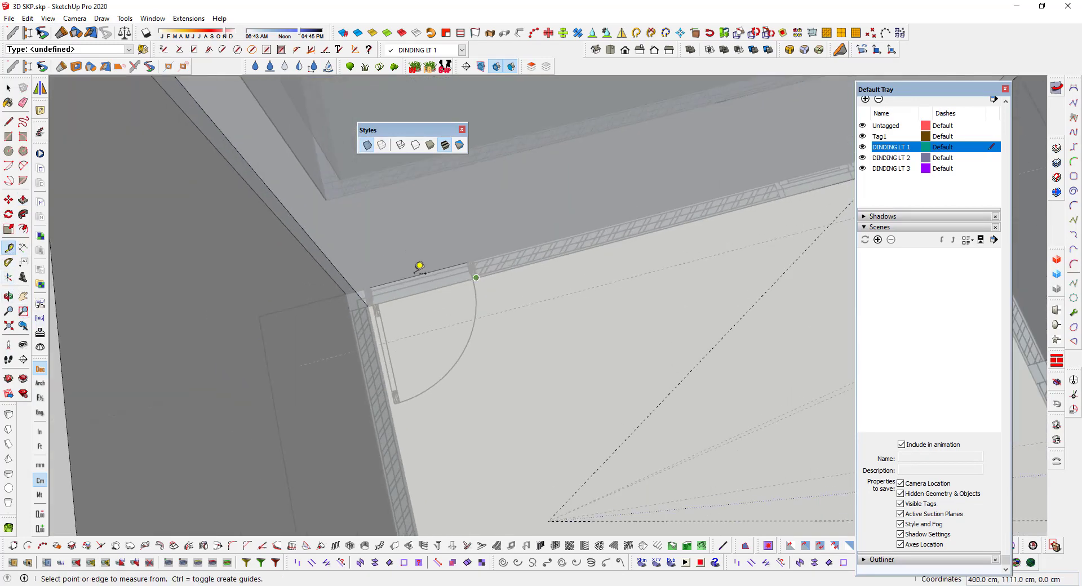
click(325, 270)
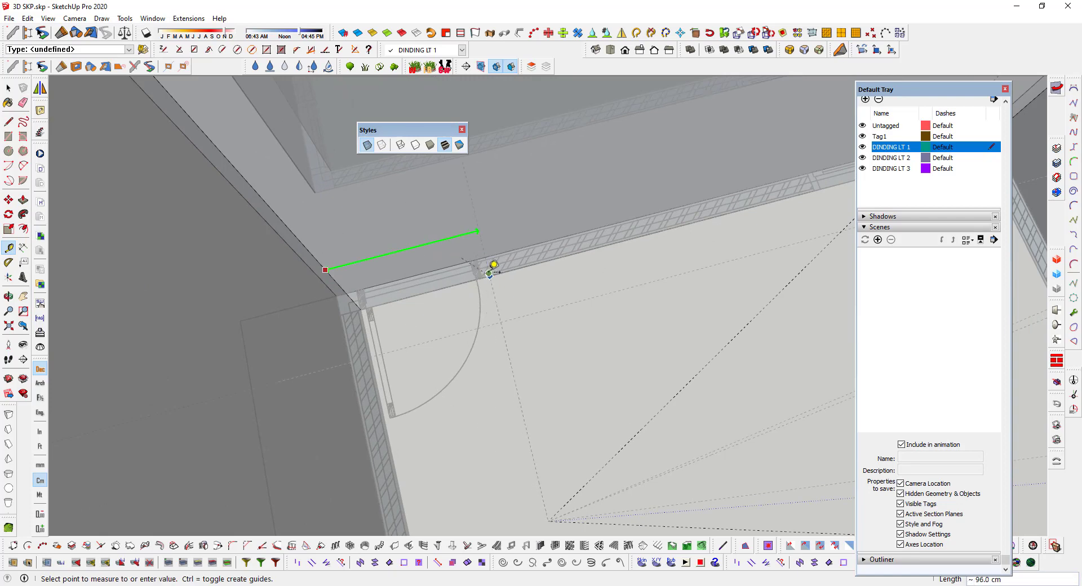
scroll(490, 274, up, 2)
scroll(484, 273, up, 1)
scroll(473, 273, up, 1)
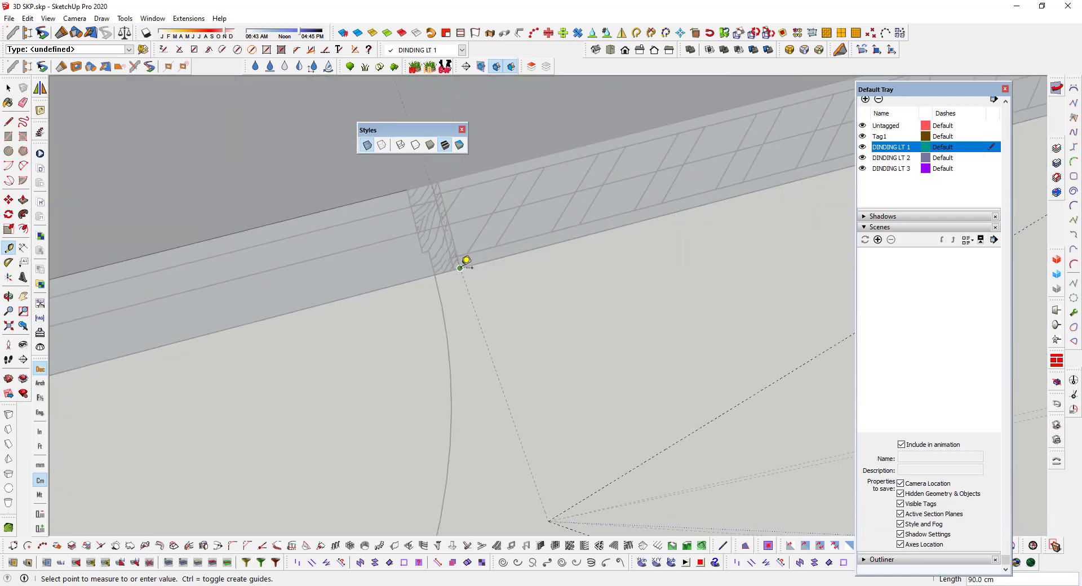
scroll(440, 248, down, 1)
Step: With walls solid again, measure from the wall's top edge and set a guide at 215 cm
click(367, 145)
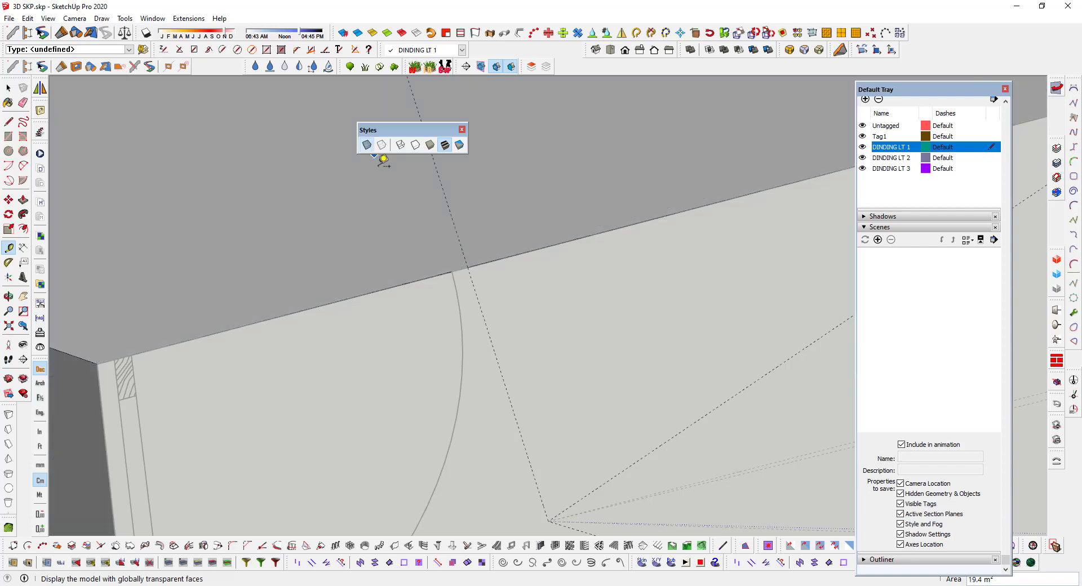
scroll(515, 251, down, 1)
scroll(517, 238, down, 1)
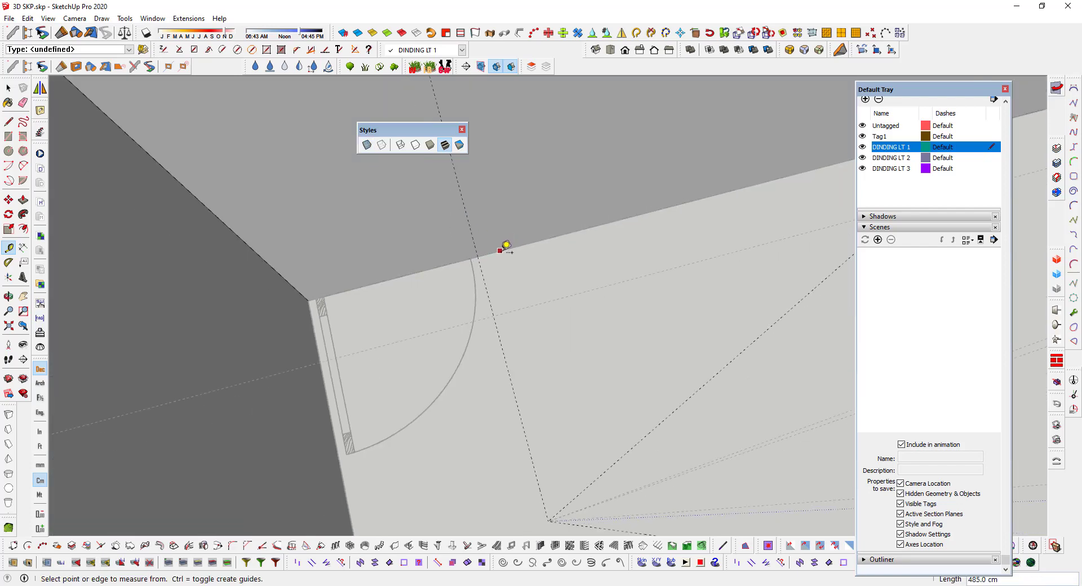
click(503, 247)
middle_drag(510, 231, 528, 288)
text(21)
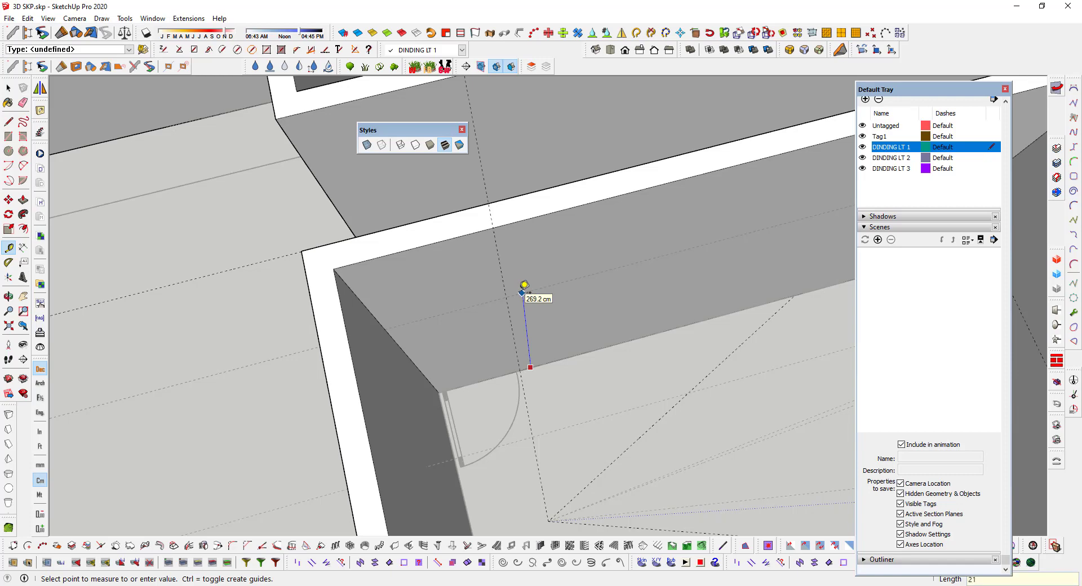
text(5)
key(Return)
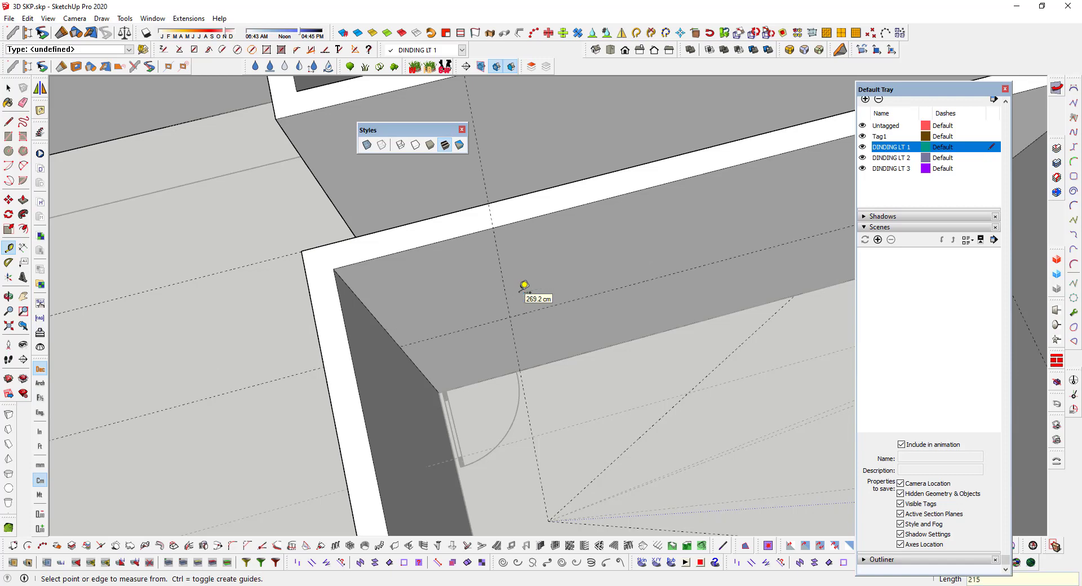
Step: Draw the 88.7 × 215 cm opening rectangle from the guide intersection on the wall face
click(9, 122)
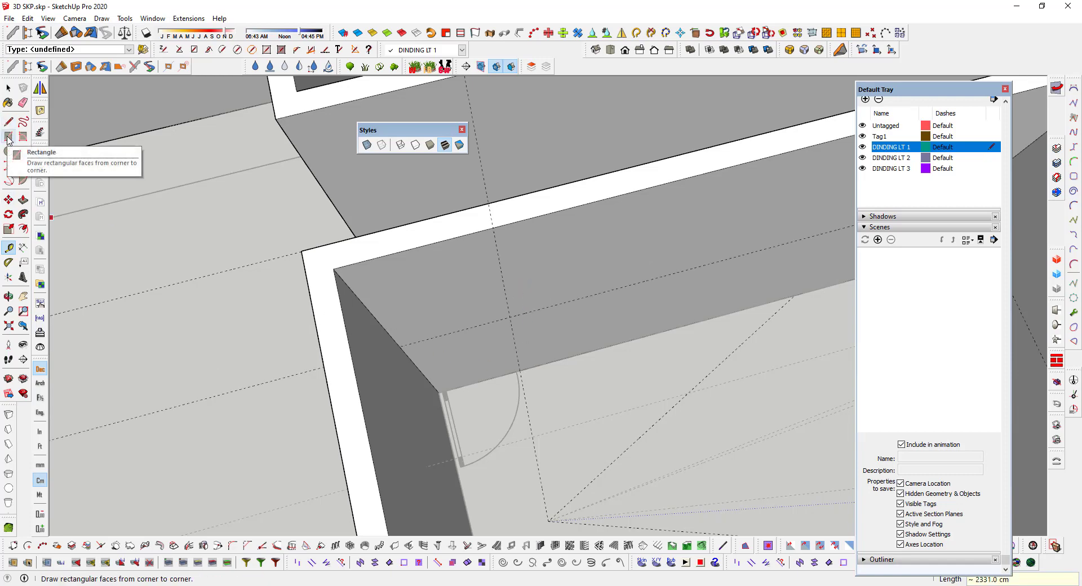
click(9, 136)
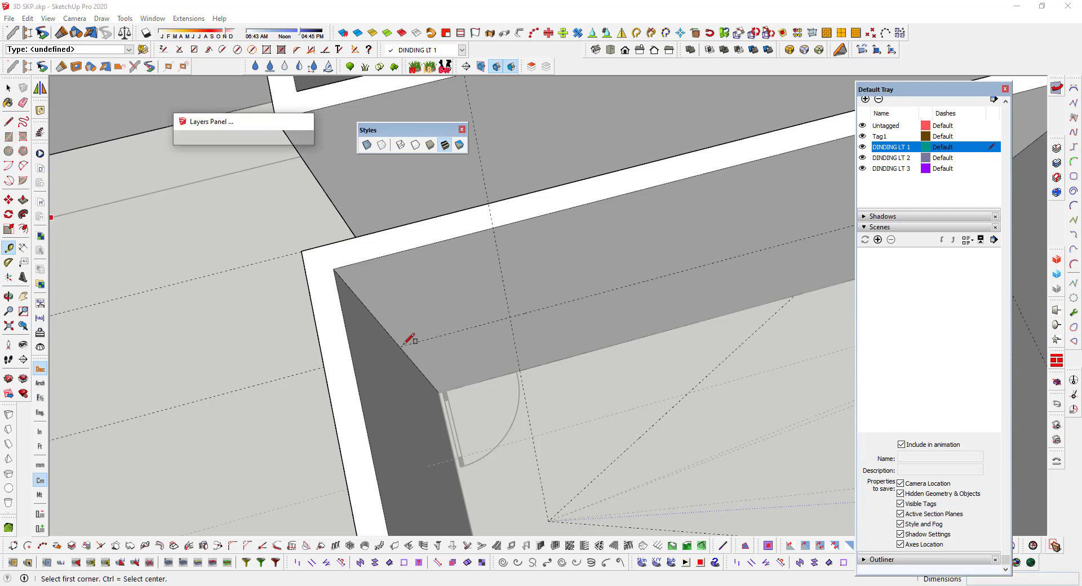
click(510, 317)
scroll(440, 390, up, 1)
scroll(440, 390, up, 2)
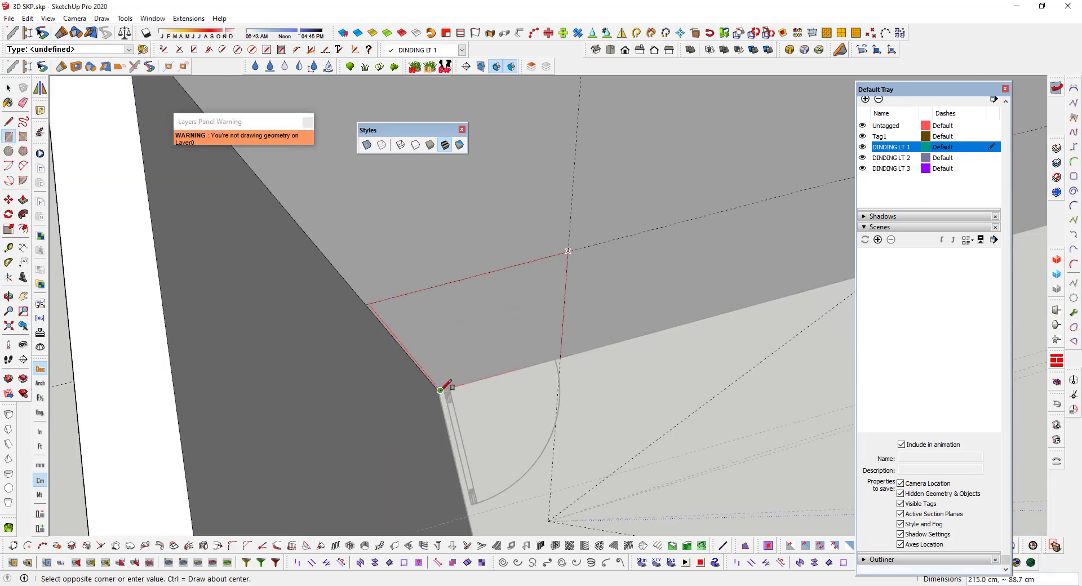
click(439, 390)
scroll(457, 375, down, 3)
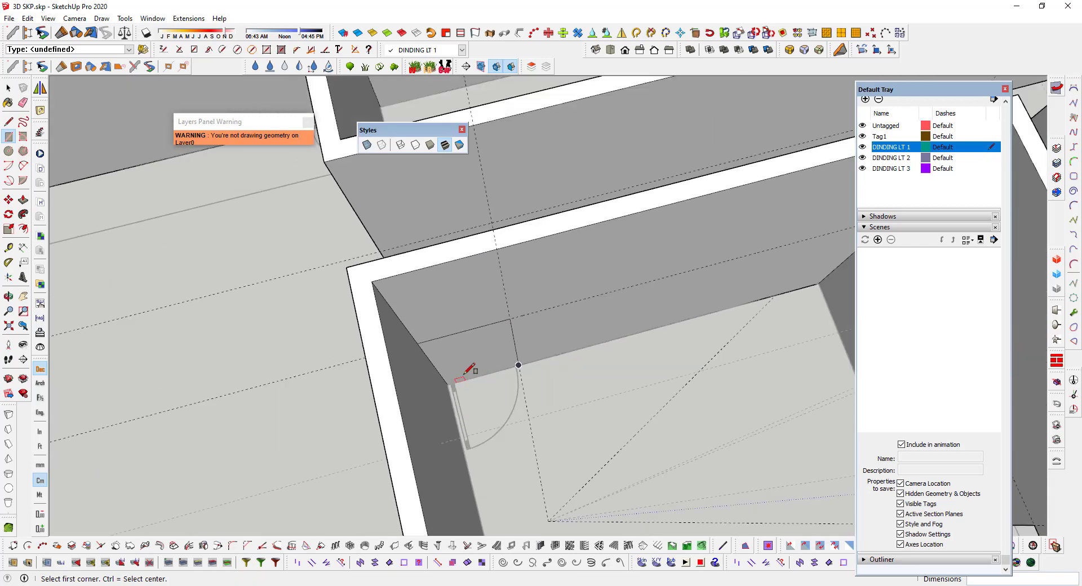
Step: Push the opening 15 cm through the wall and view the whole floor plan
key(p)
click(477, 373)
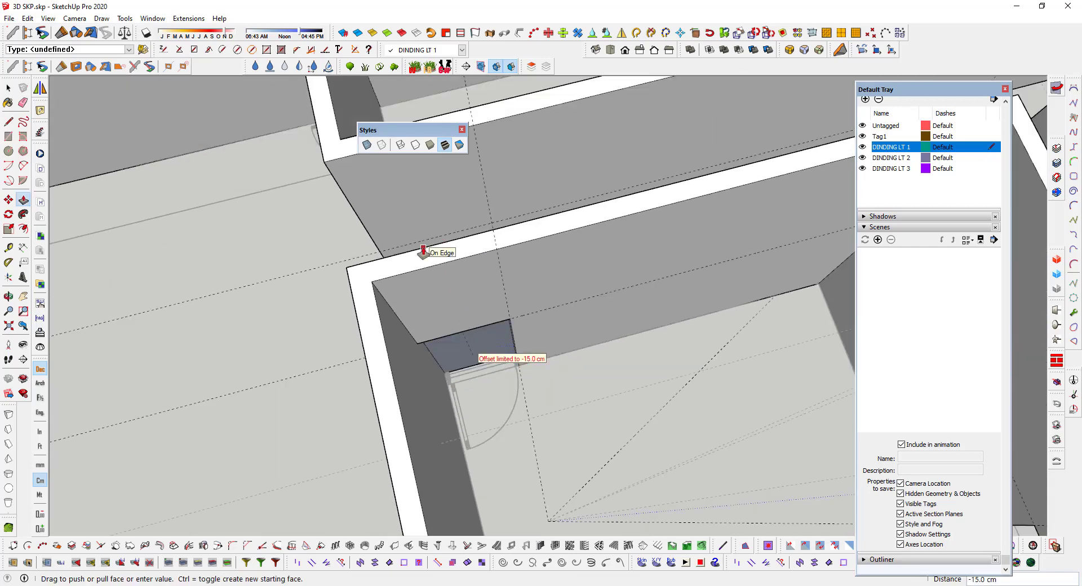
click(422, 252)
scroll(435, 320, down, 2)
scroll(430, 352, down, 3)
scroll(263, 308, down, 2)
mouse_move(263, 309)
middle_down()
mouse_move(217, 302)
mouse_move(623, 350)
mouse_move(442, 341)
mouse_move(353, 352)
mouse_move(594, 309)
mouse_move(451, 370)
mouse_move(331, 393)
mouse_move(560, 331)
mouse_move(496, 423)
middle_up()
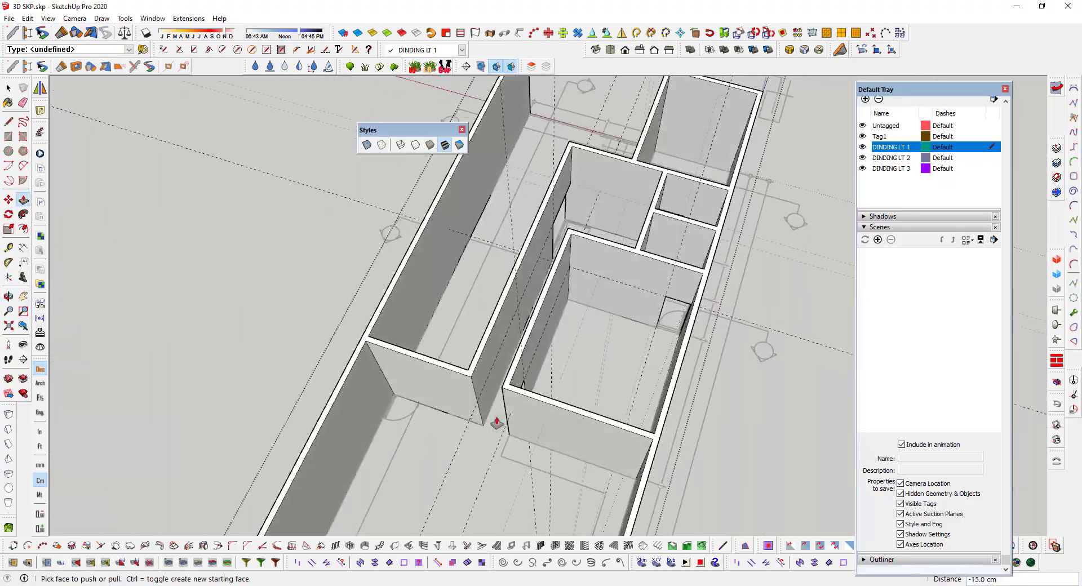
Step: With X-ray on, measure a guide from the wall's corner edge to the plan's door line
scroll(497, 423, up, 3)
scroll(375, 398, up, 2)
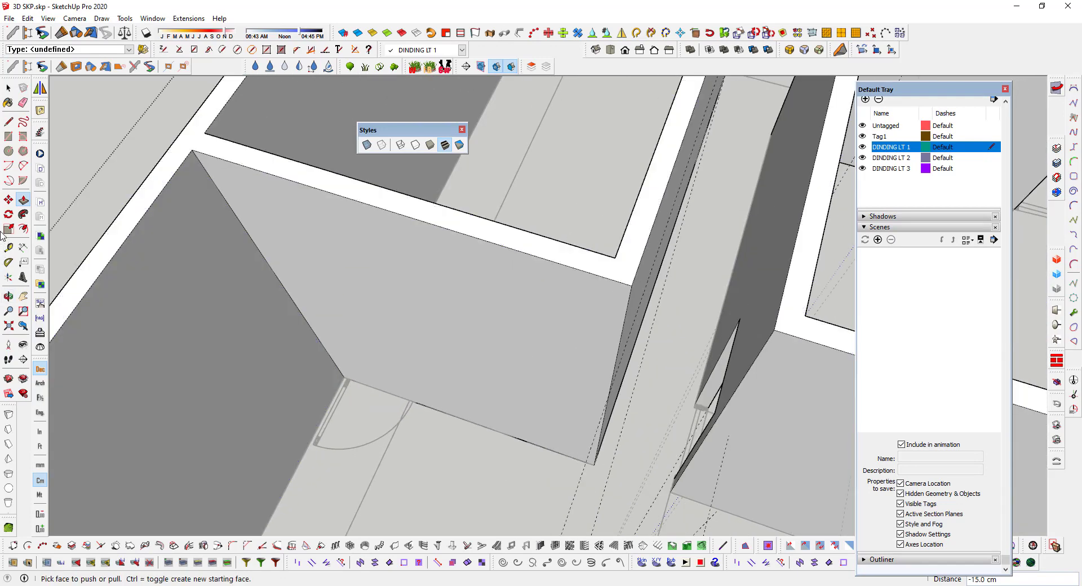
click(8, 248)
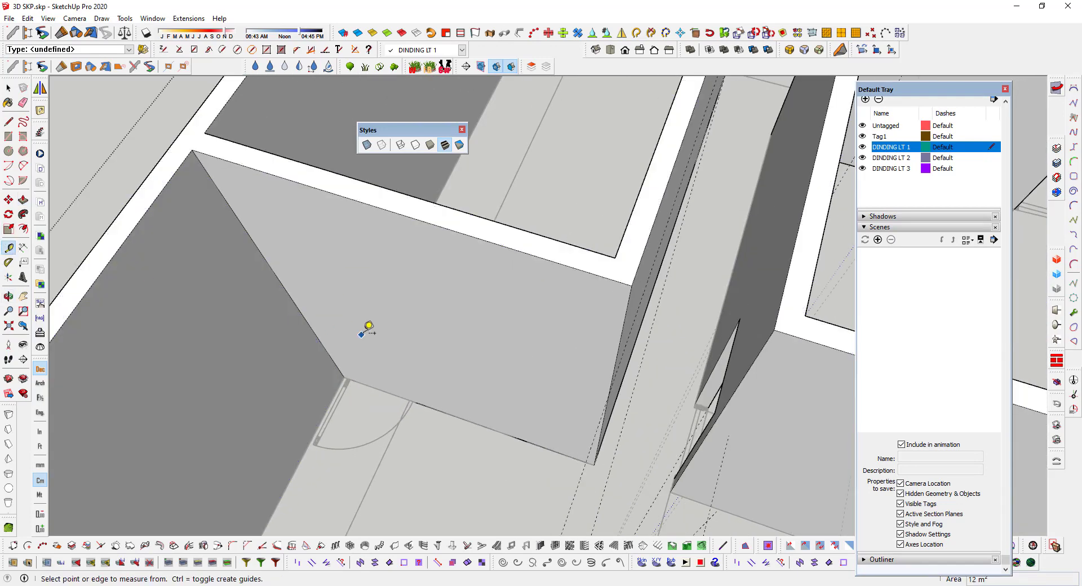
click(300, 311)
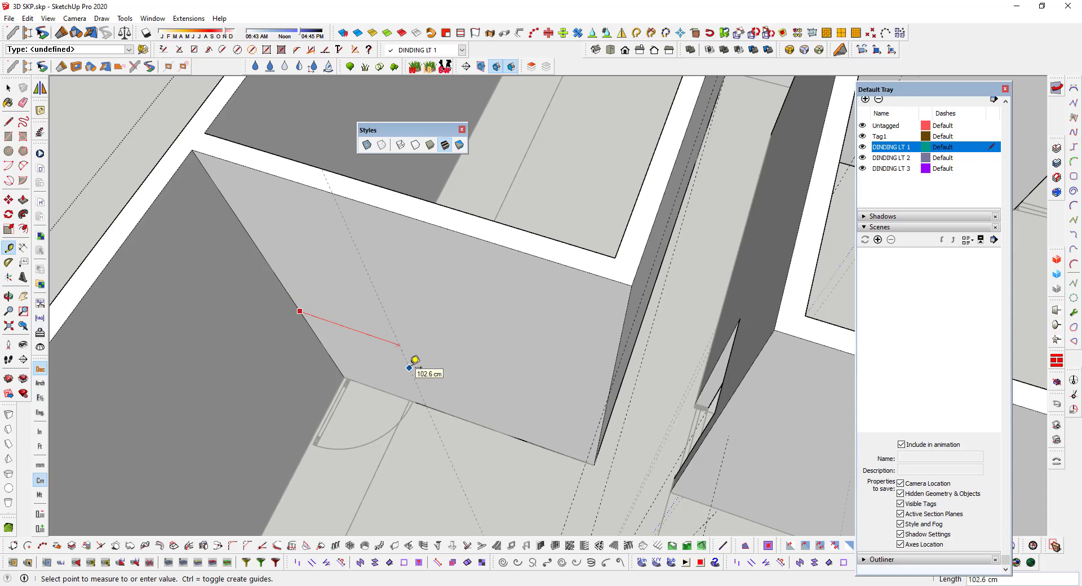
click(367, 145)
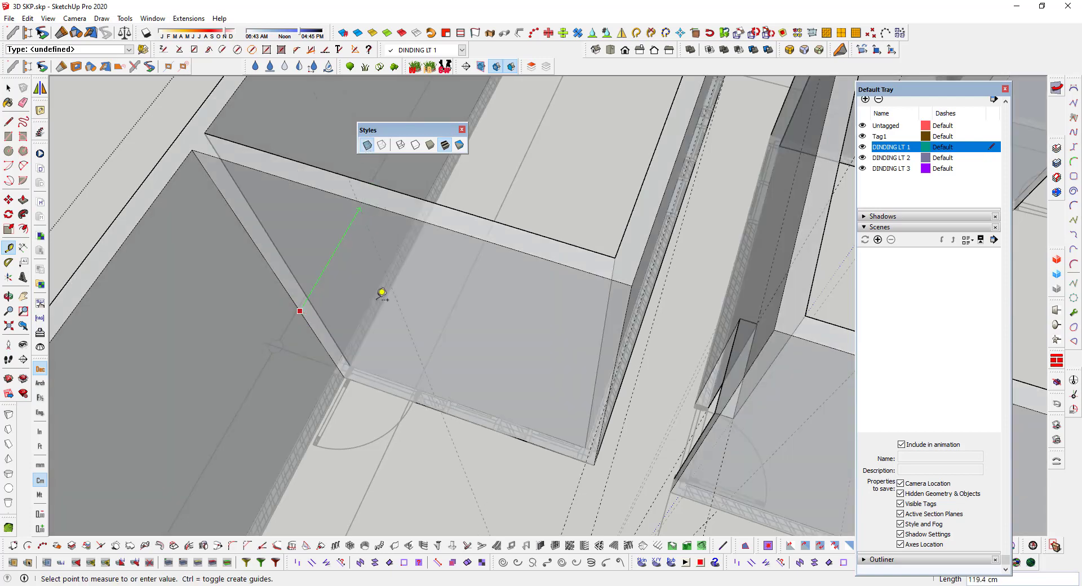
scroll(416, 417, up, 2)
scroll(428, 384, up, 2)
scroll(428, 383, up, 2)
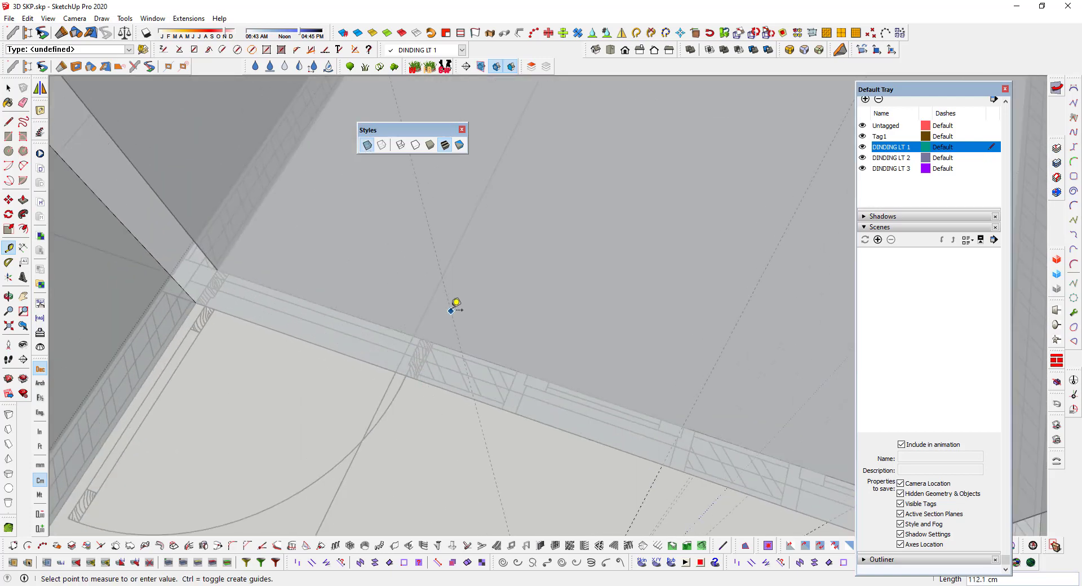
scroll(357, 314, down, 2)
scroll(321, 307, down, 2)
scroll(339, 314, down, 2)
scroll(316, 273, down, 2)
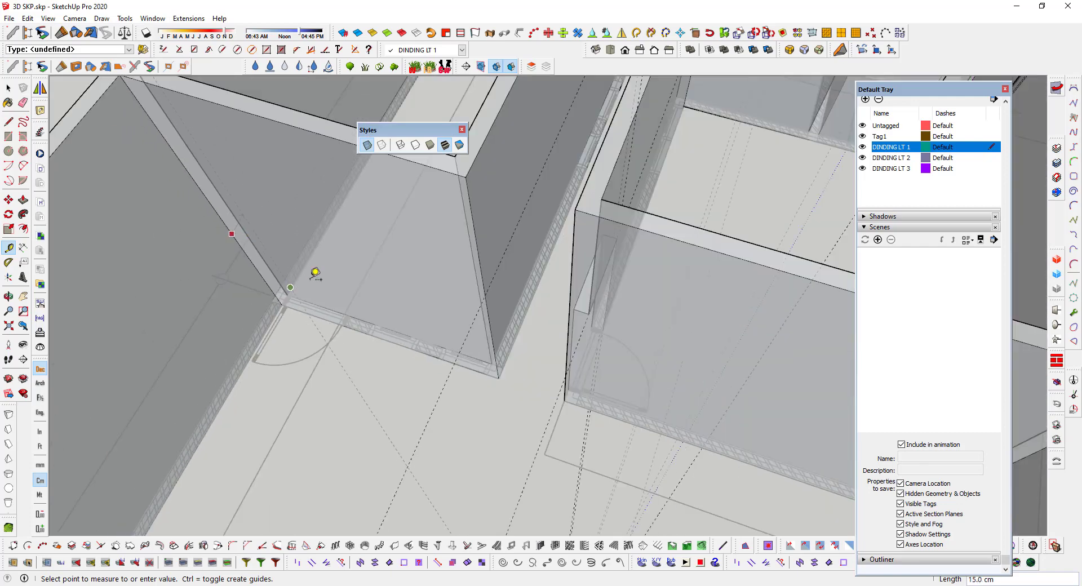
scroll(315, 273, down, 2)
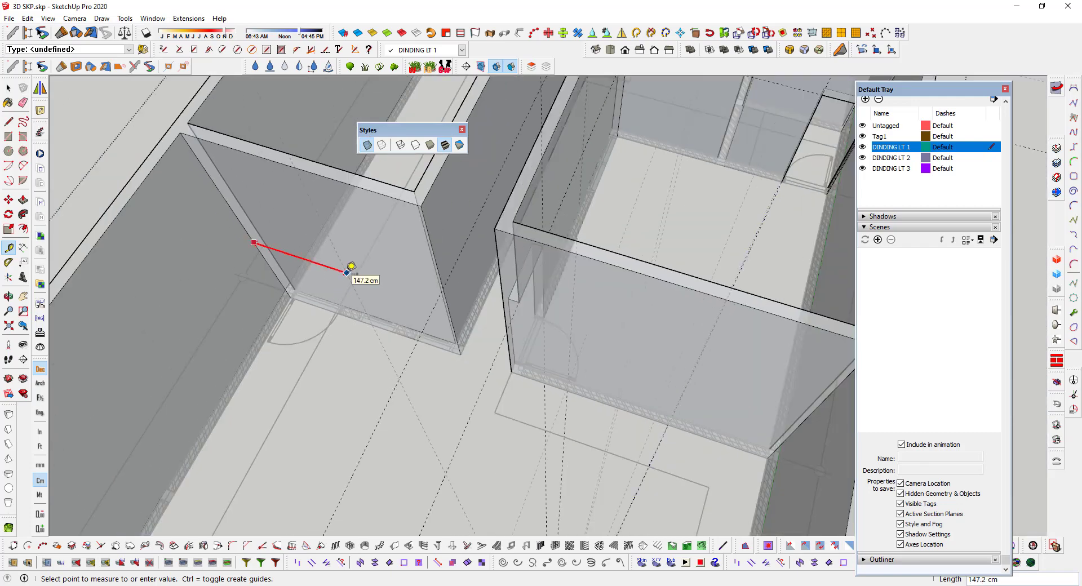
scroll(341, 300, up, 3)
scroll(341, 352, up, 3)
scroll(340, 352, up, 2)
scroll(341, 332, up, 1)
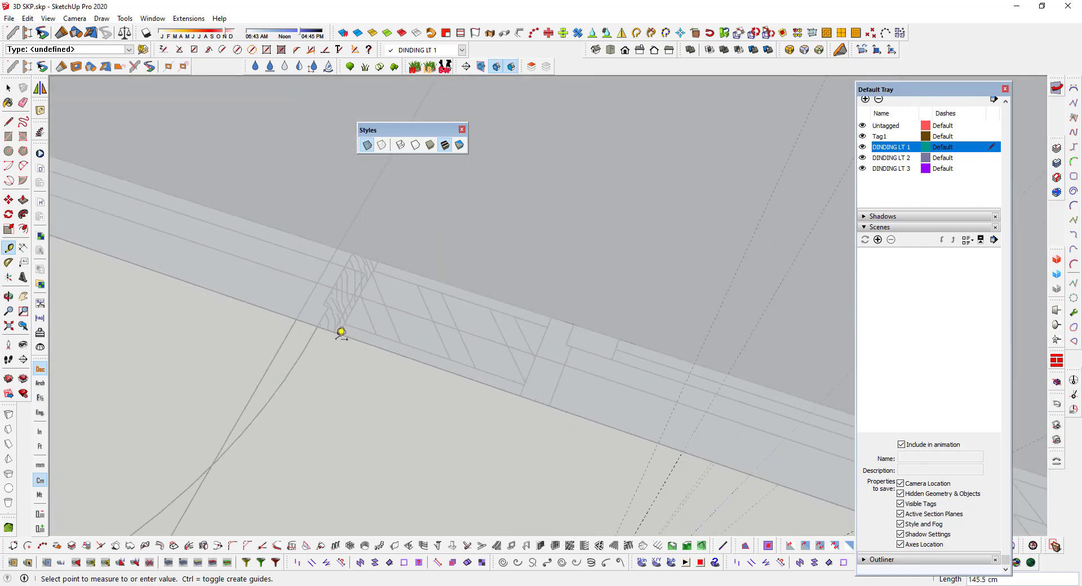
click(344, 329)
scroll(343, 330, down, 3)
scroll(340, 297, down, 2)
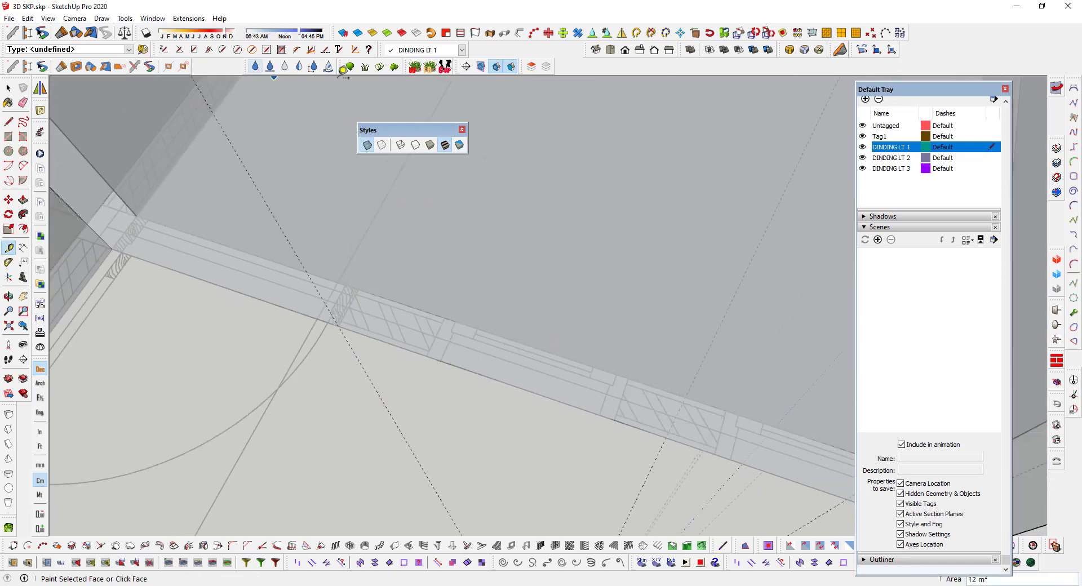
click(367, 146)
Step: Place a second guide on the wall face, measured from the wall's bottom edge
scroll(369, 320, down, 2)
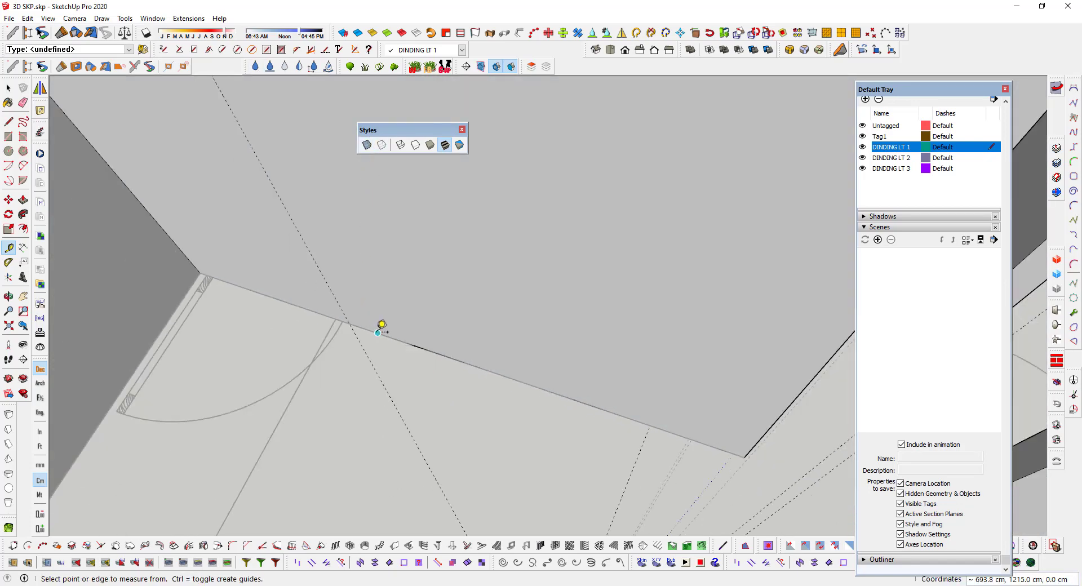
scroll(361, 319, down, 1)
click(362, 325)
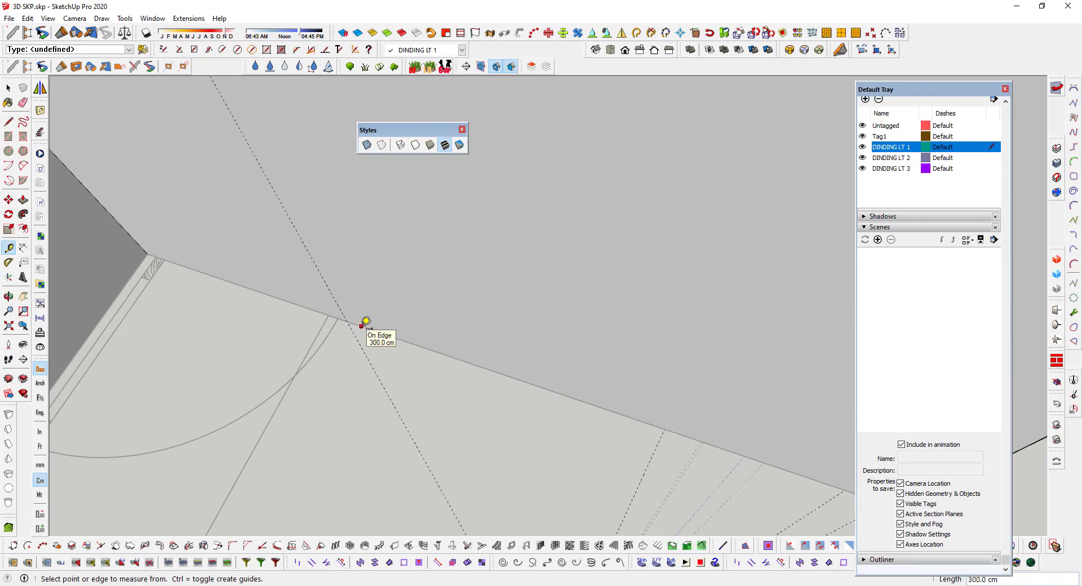
scroll(357, 268, down, 1)
scroll(357, 248, down, 1)
scroll(366, 242, down, 2)
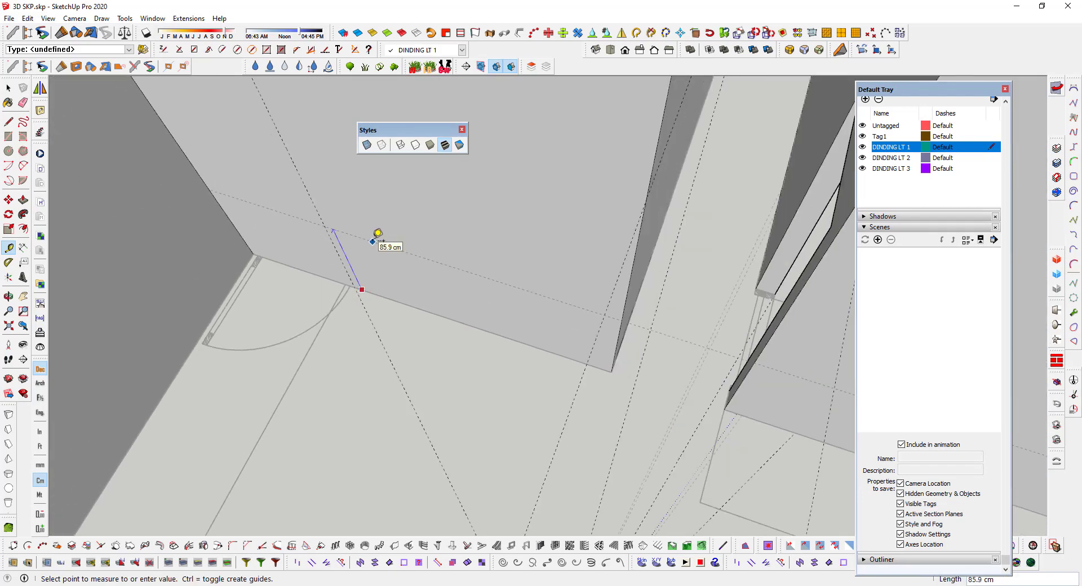
scroll(376, 229, down, 1)
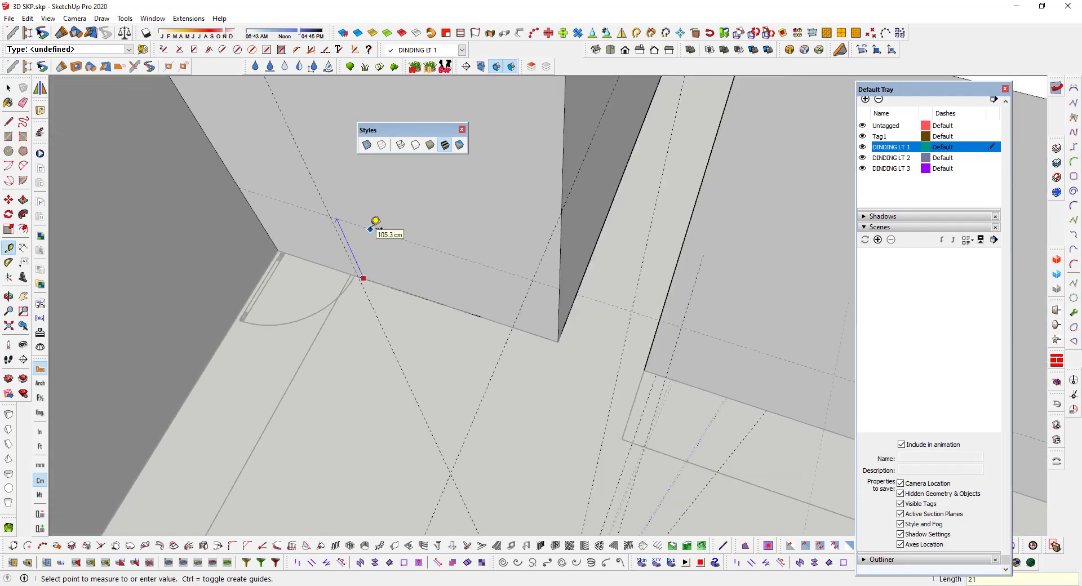
click(376, 221)
Step: Draw the 90 × 215 cm door rectangle between the guides on the wall face
middle_drag(376, 223, 402, 307)
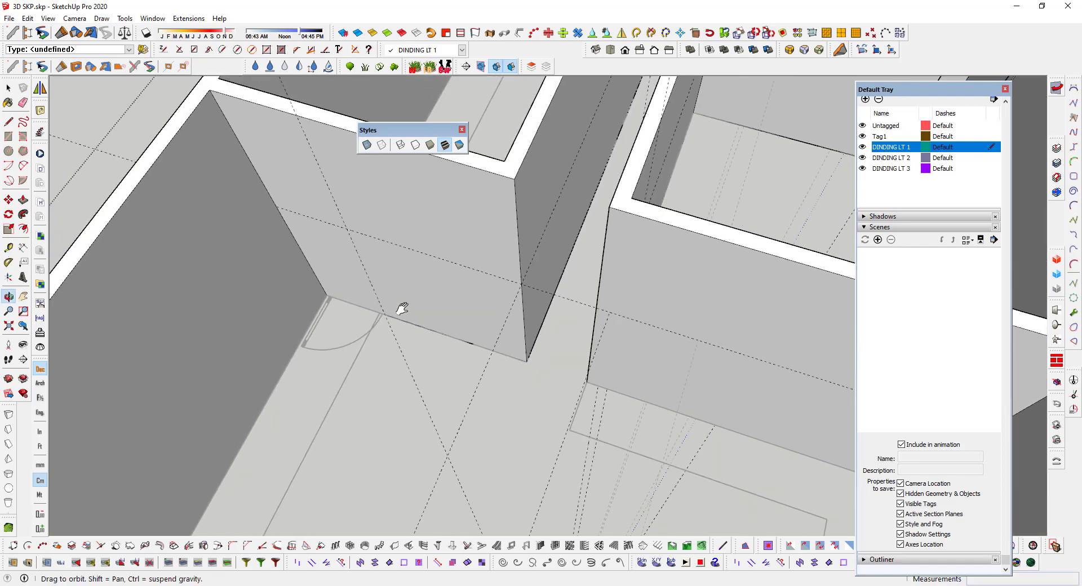
click(8, 136)
scroll(349, 225, up, 1)
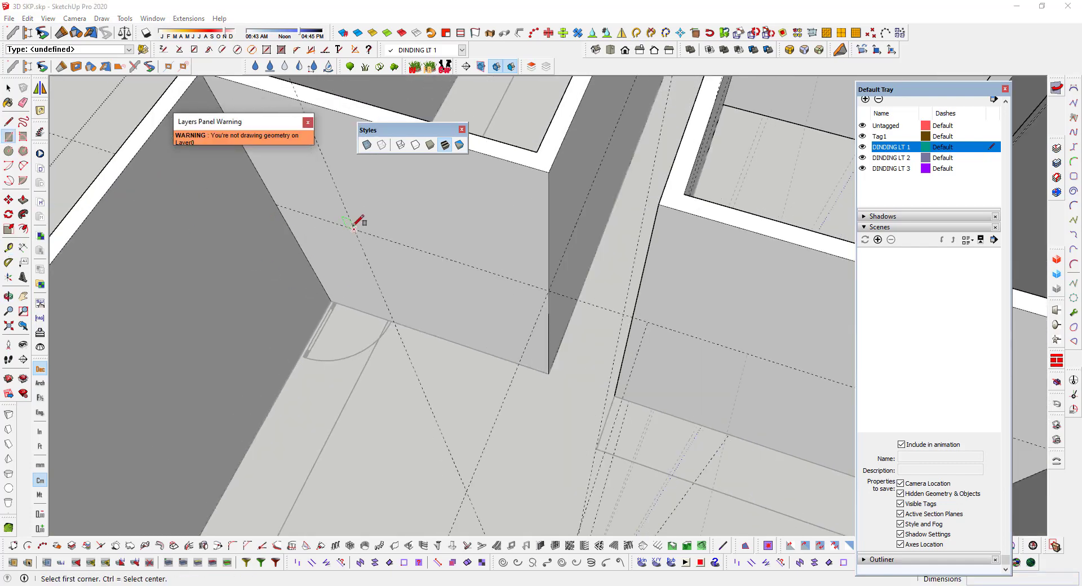
click(354, 229)
click(332, 297)
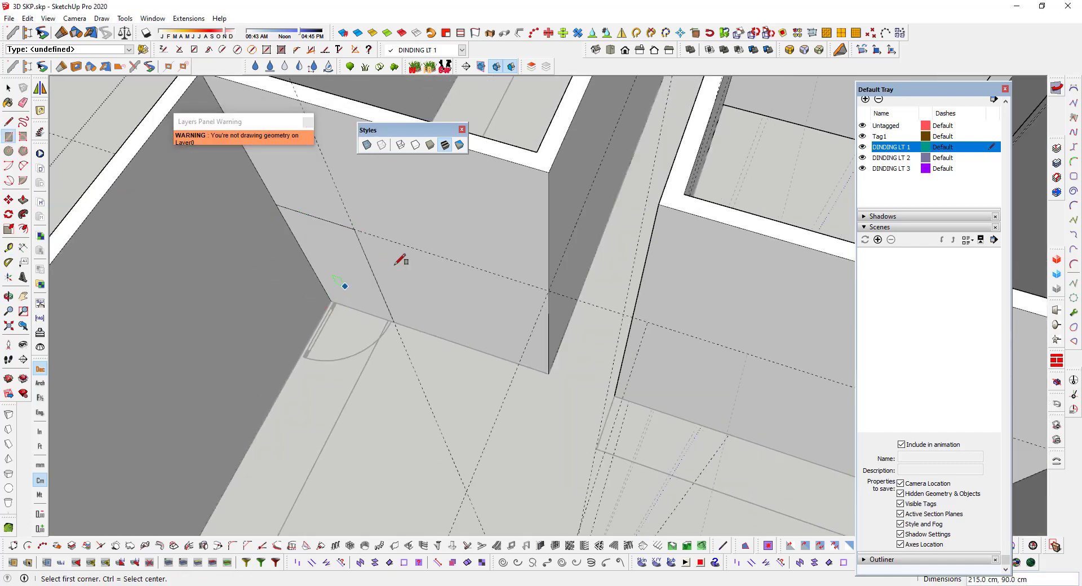
scroll(417, 251, down, 5)
scroll(541, 259, down, 3)
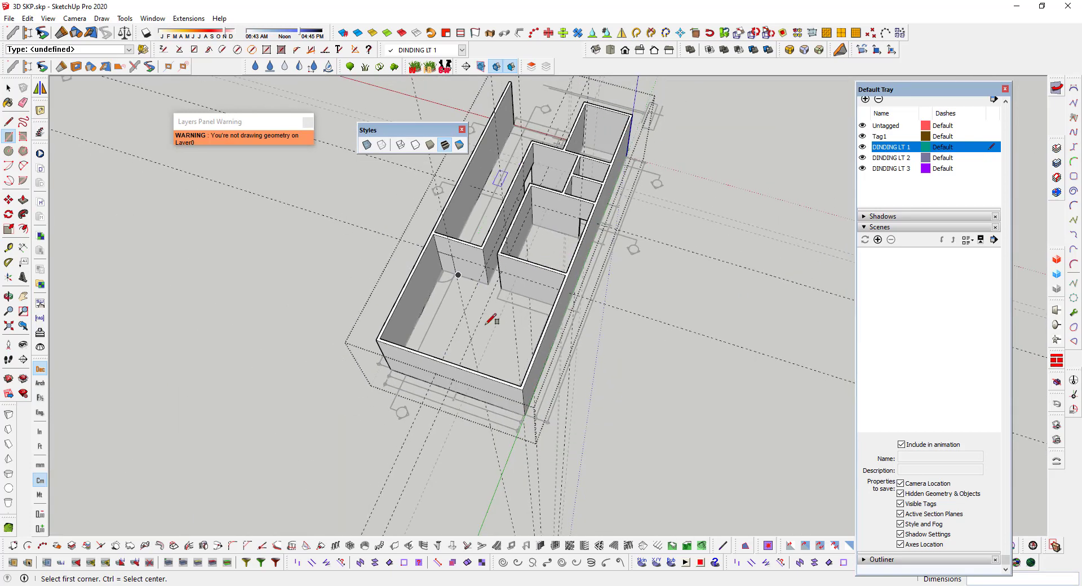
scroll(613, 115, up, 2)
scroll(389, 342, up, 2)
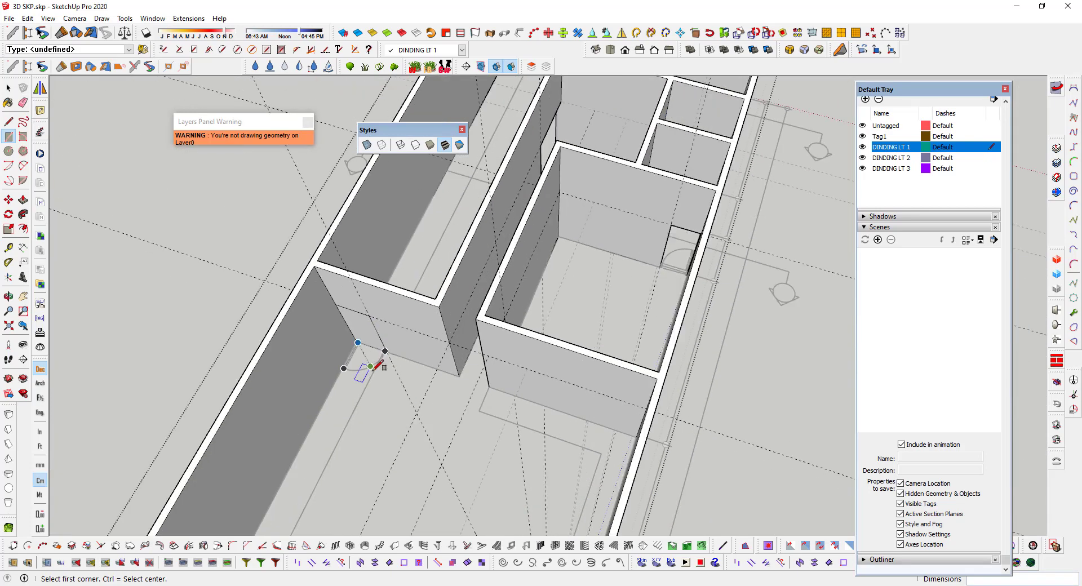
scroll(358, 364, up, 3)
Step: Push the door rectangle 15 cm through the wall to open the doorway
click(22, 203)
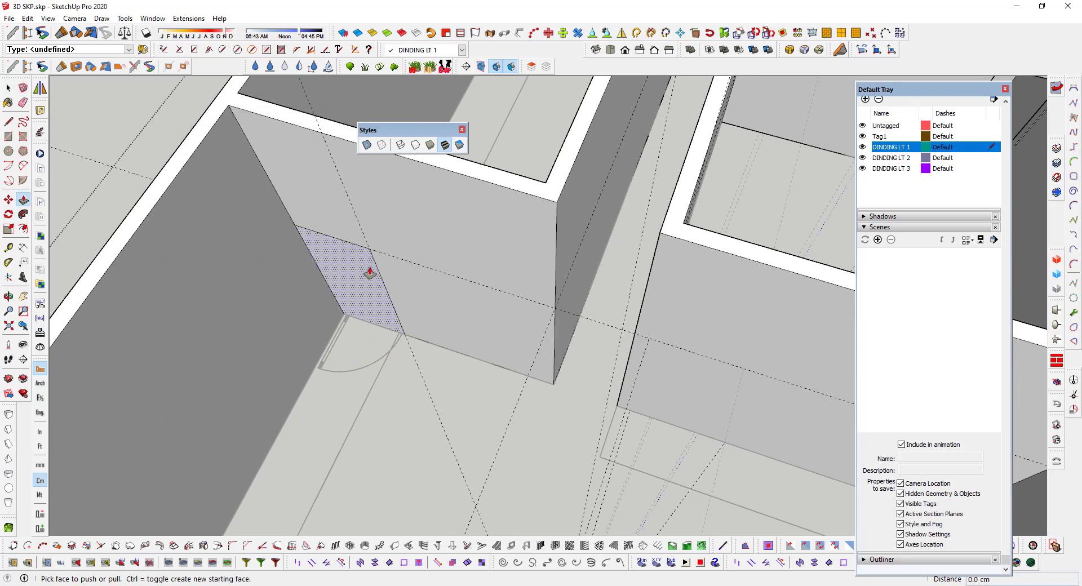
click(350, 272)
click(326, 125)
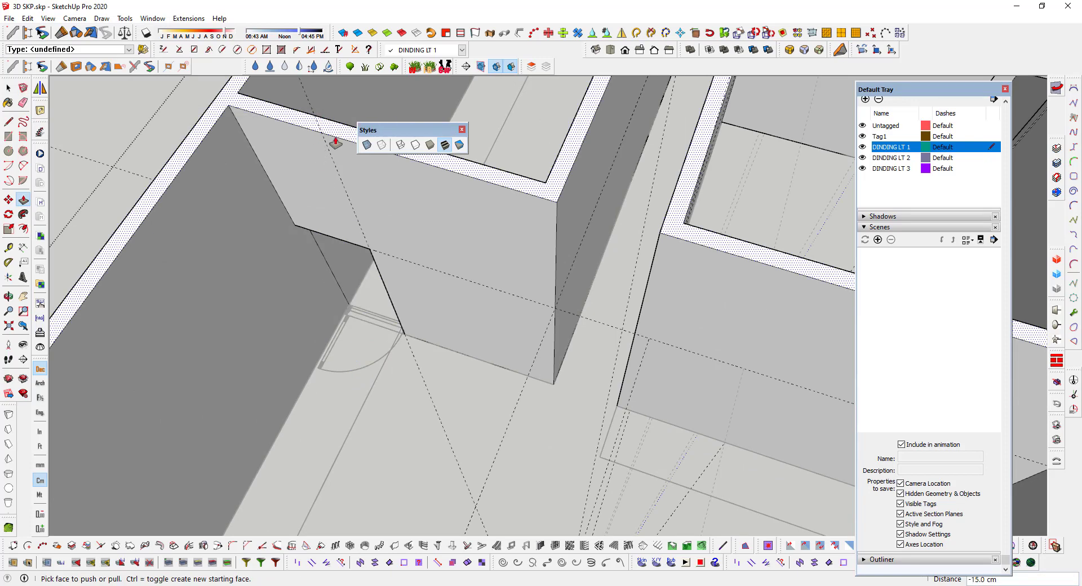
scroll(333, 140, down, 2)
scroll(451, 234, down, 3)
scroll(570, 233, down, 2)
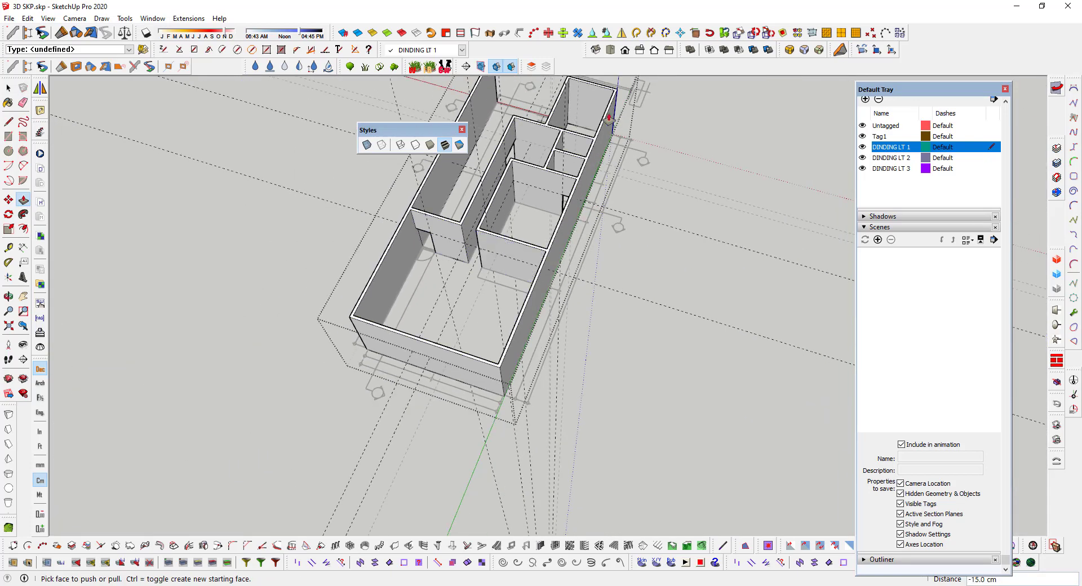
scroll(430, 253, up, 2)
Step: Orbit to a closer oblique view of the walls and turn on X-ray to see the plan
scroll(515, 235, up, 2)
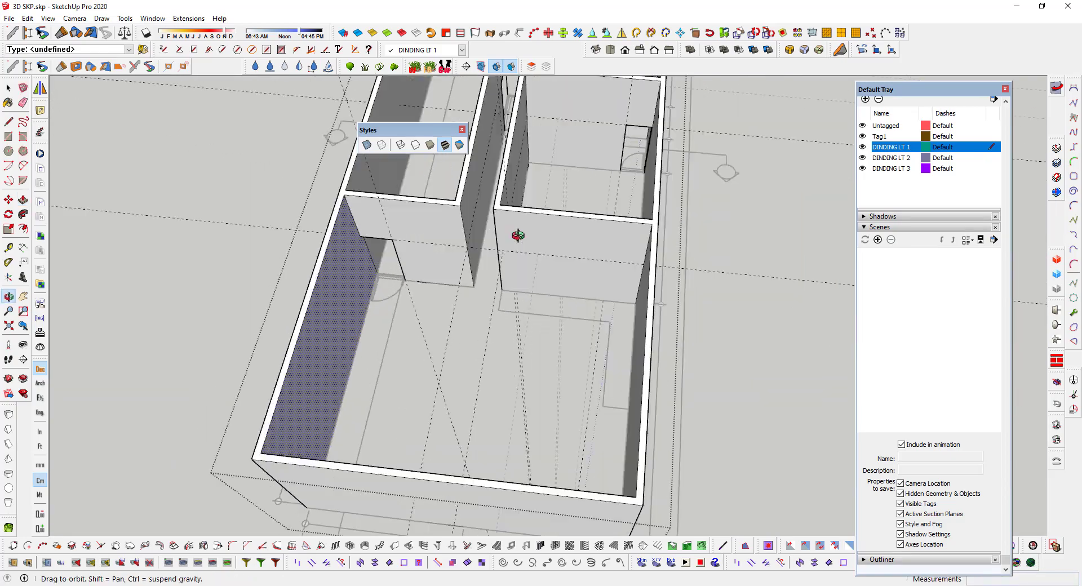
mouse_move(514, 235)
middle_down()
mouse_move(790, 150)
mouse_move(724, 210)
mouse_move(543, 314)
mouse_move(495, 355)
mouse_move(694, 345)
mouse_move(701, 439)
middle_up()
scroll(416, 375, up, 2)
mouse_move(415, 374)
middle_down()
mouse_move(454, 242)
mouse_move(580, 235)
mouse_move(624, 213)
mouse_move(234, 354)
mouse_move(307, 335)
mouse_move(365, 294)
mouse_move(150, 280)
mouse_move(348, 259)
mouse_move(251, 176)
mouse_move(486, 293)
mouse_move(514, 346)
mouse_move(804, 317)
mouse_move(459, 394)
mouse_move(484, 348)
mouse_move(406, 374)
mouse_move(362, 338)
mouse_move(466, 314)
middle_up()
key(p)
key(p)
scroll(473, 295, up, 3)
scroll(473, 295, up, 2)
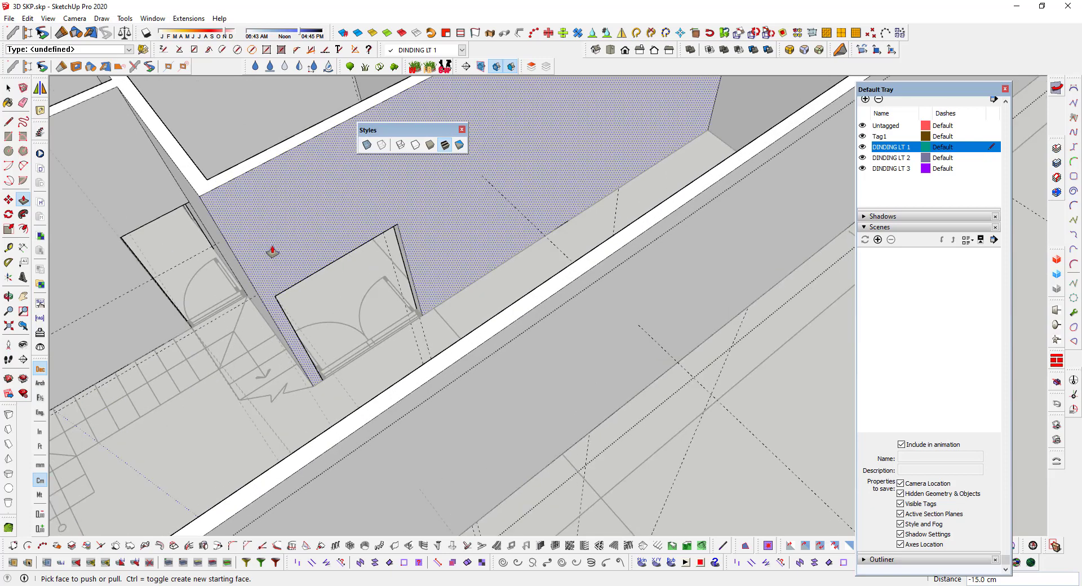
click(367, 145)
scroll(468, 328, up, 3)
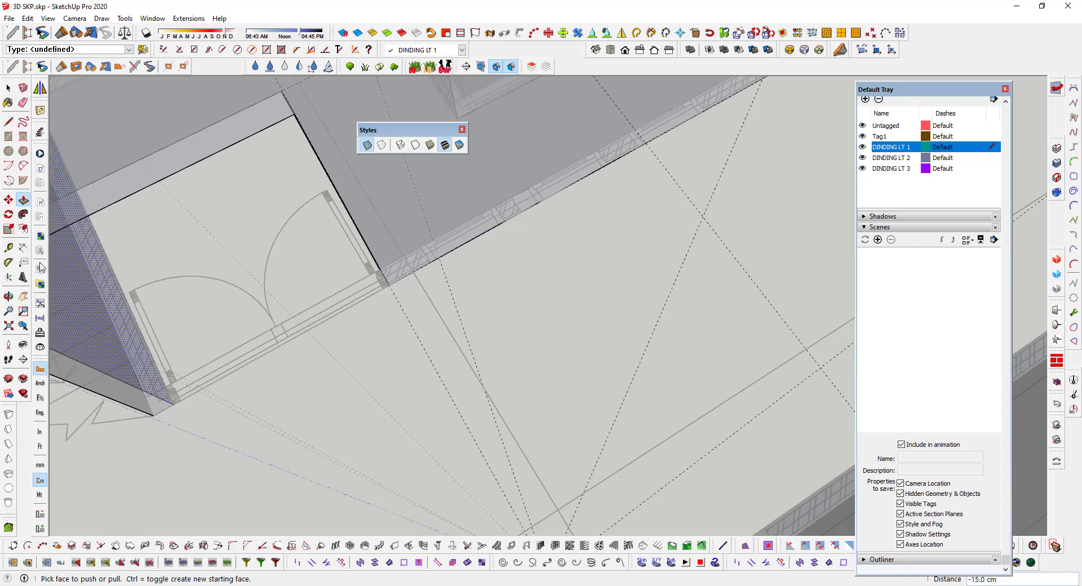
Step: Measure from the door jamb to the plan's wall line, then place a guide 65 cm from the wall edge
click(9, 248)
scroll(350, 248, up, 2)
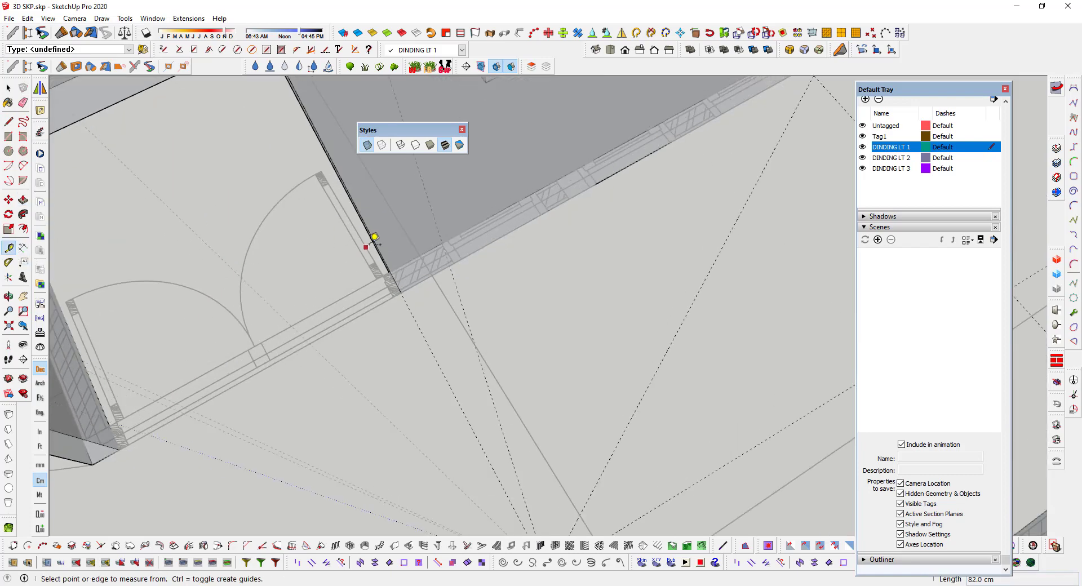
scroll(189, 201, down, 2)
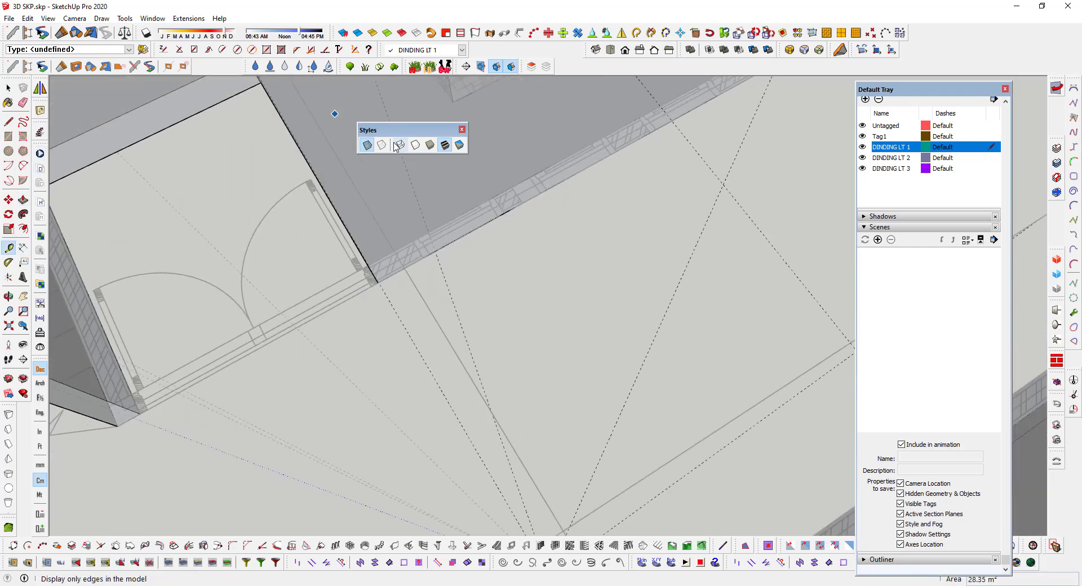
click(367, 146)
click(328, 196)
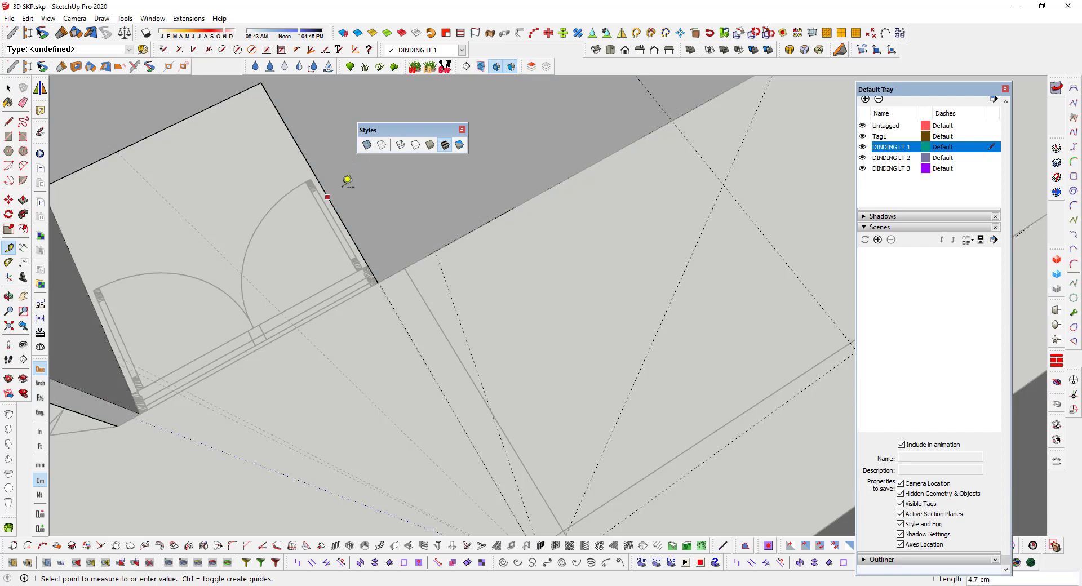
scroll(389, 195, up, 1)
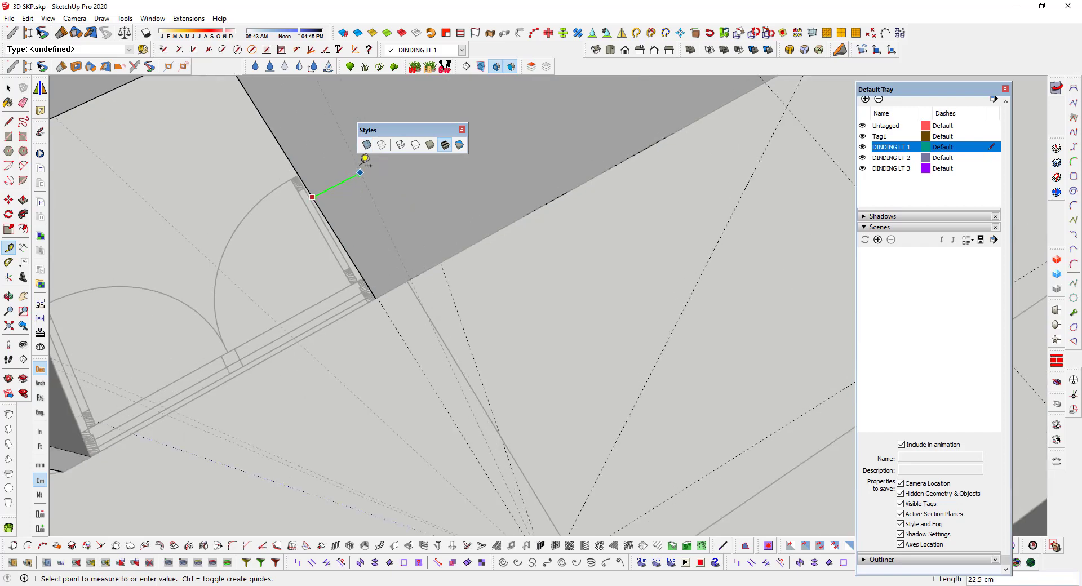
click(367, 146)
mouse_move(439, 246)
middle_down()
mouse_move(440, 272)
mouse_move(407, 269)
middle_up()
click(427, 259)
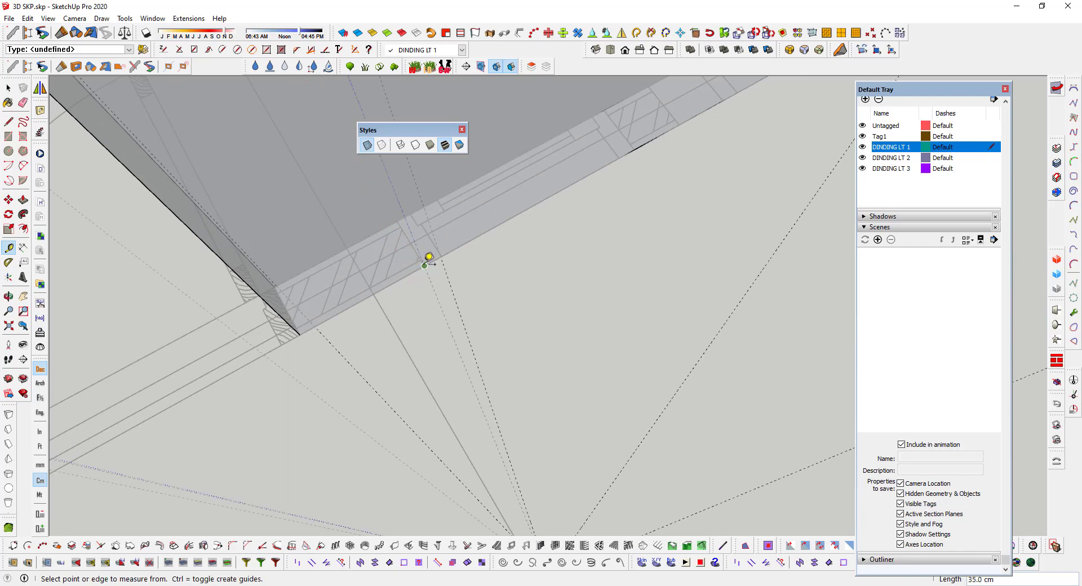
click(417, 222)
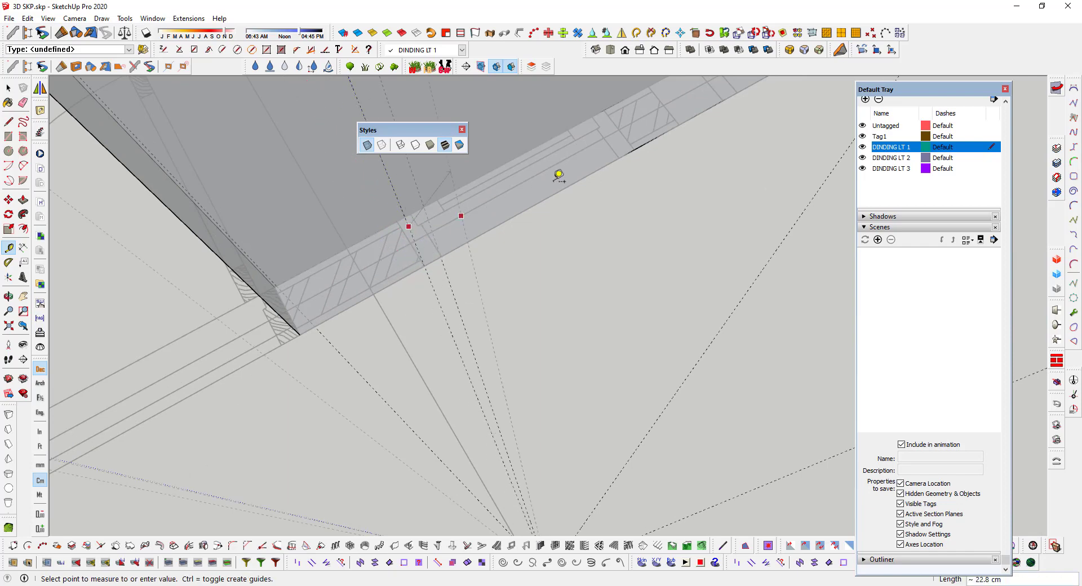
click(643, 145)
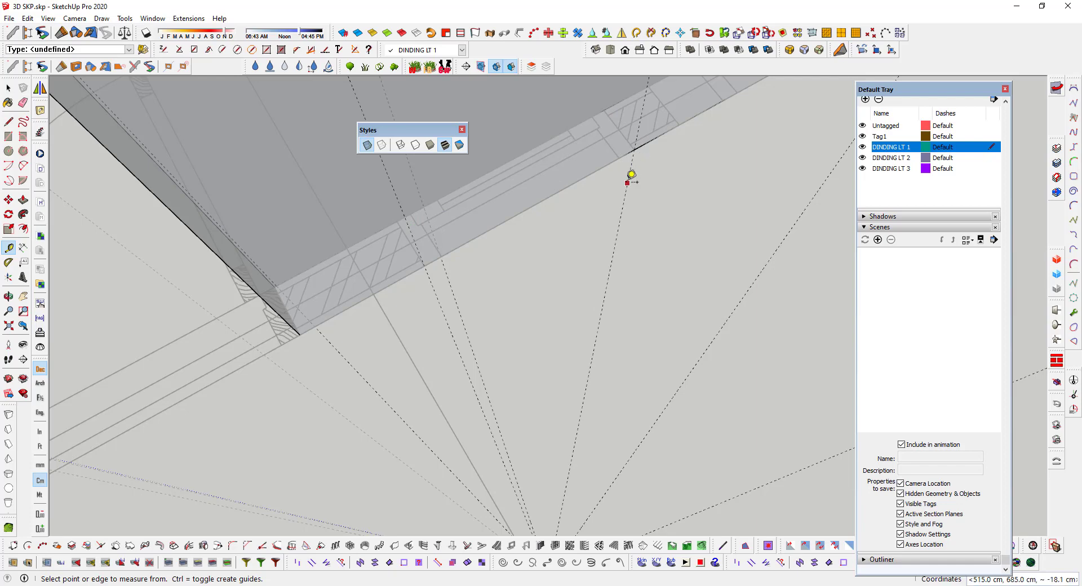
key(space)
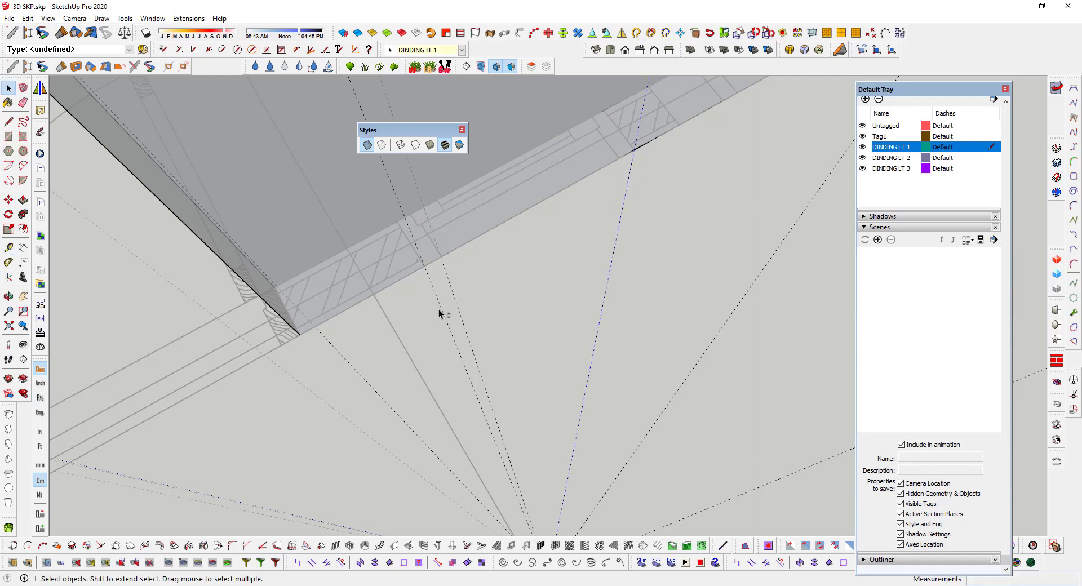
Step: Copy the guide line twice along the door wall, about 100 cm farther, using Move with Ctrl
scroll(605, 252, down, 3)
scroll(676, 200, down, 2)
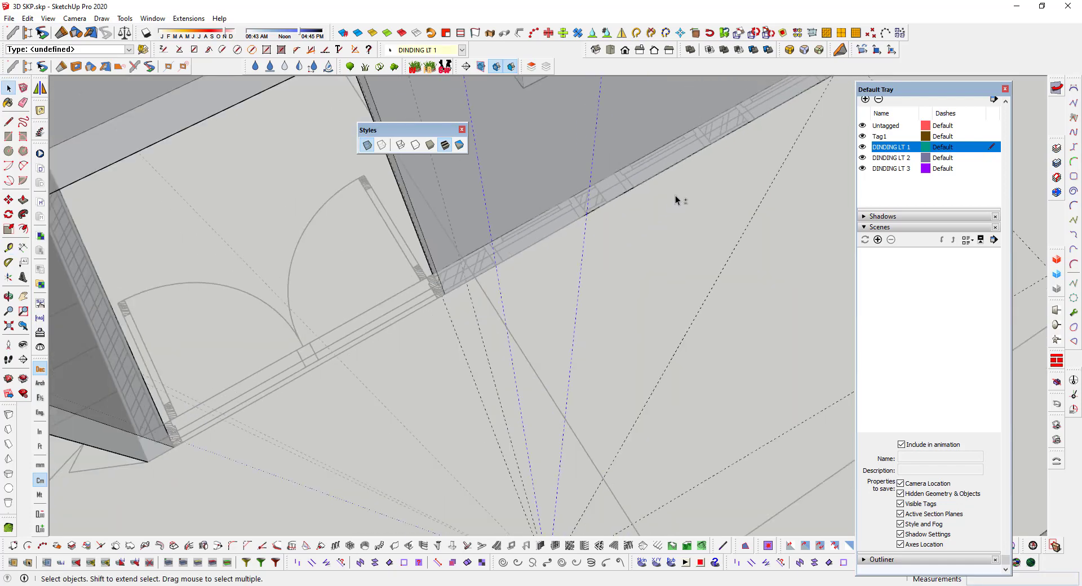
scroll(545, 290, up, 2)
scroll(538, 288, up, 2)
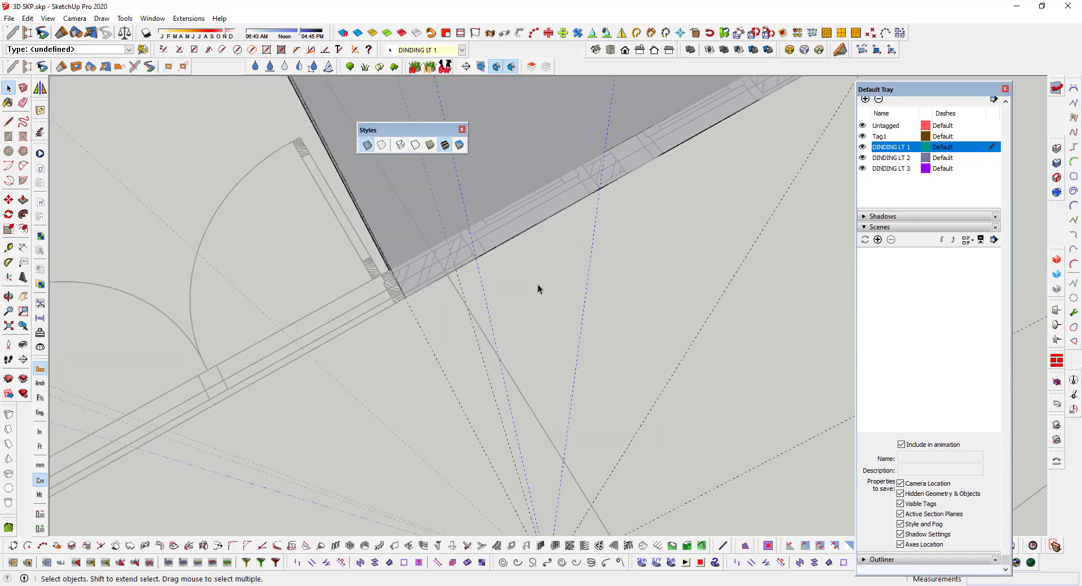
key(m)
scroll(478, 266, up, 2)
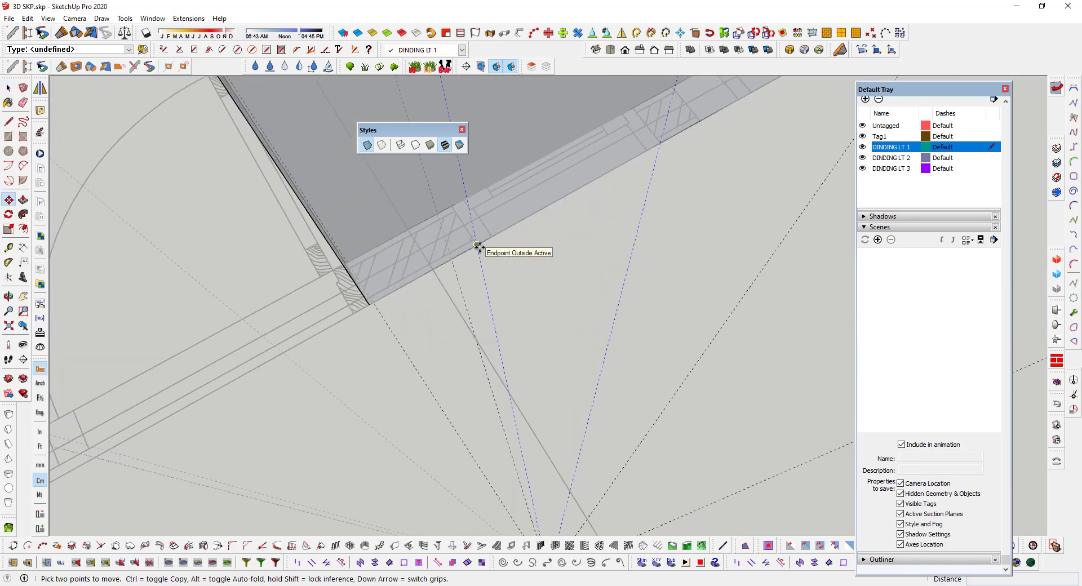
click(479, 250)
key(ctrl)
scroll(564, 287, down, 1)
scroll(625, 282, down, 2)
mouse_move(650, 271)
middle_down()
mouse_move(574, 341)
mouse_move(602, 278)
middle_up()
click(591, 248)
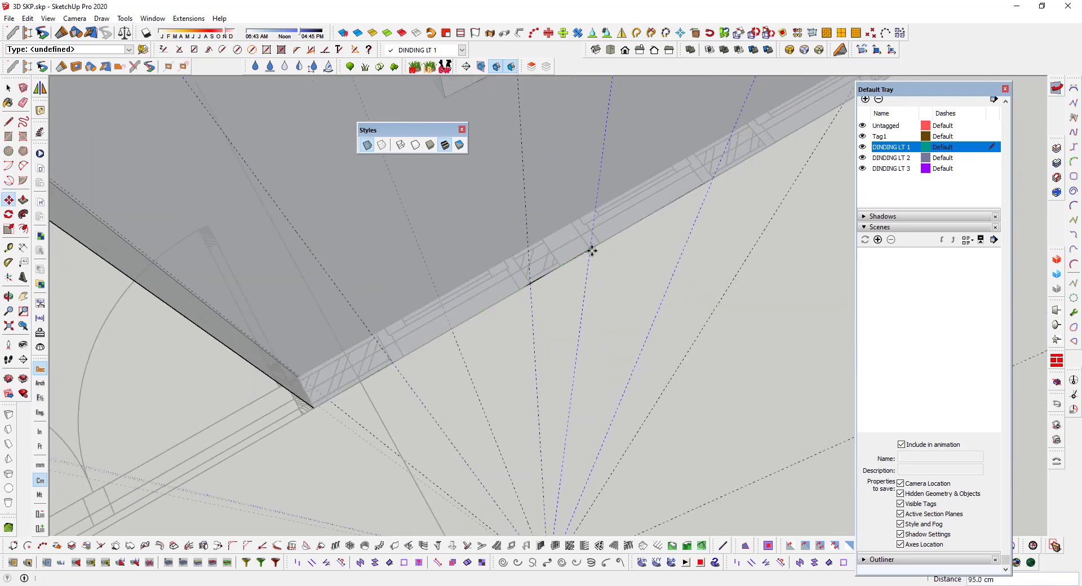
click(591, 249)
scroll(628, 260, down, 2)
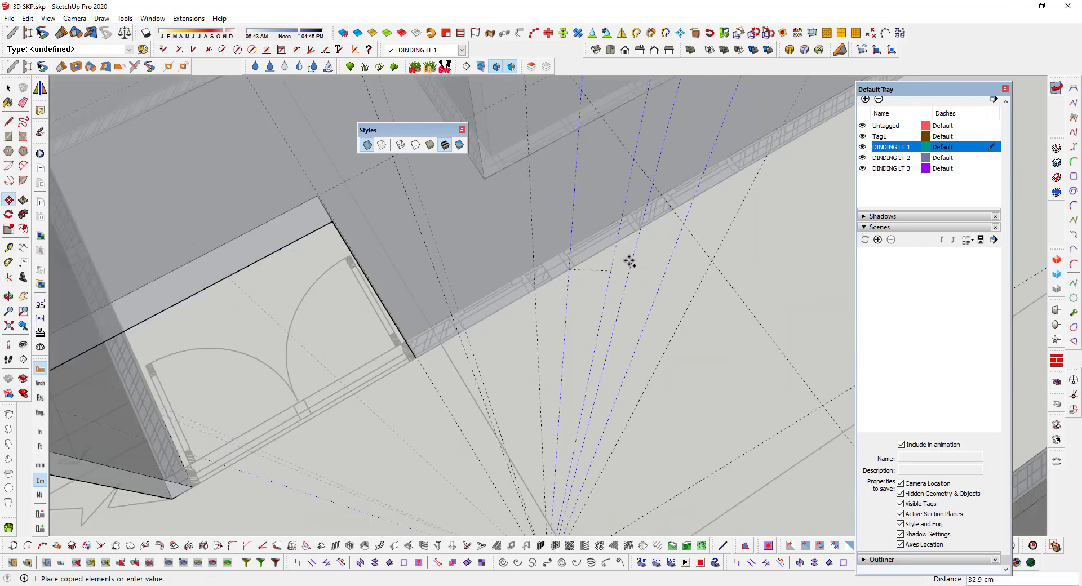
scroll(674, 220, up, 2)
click(681, 201)
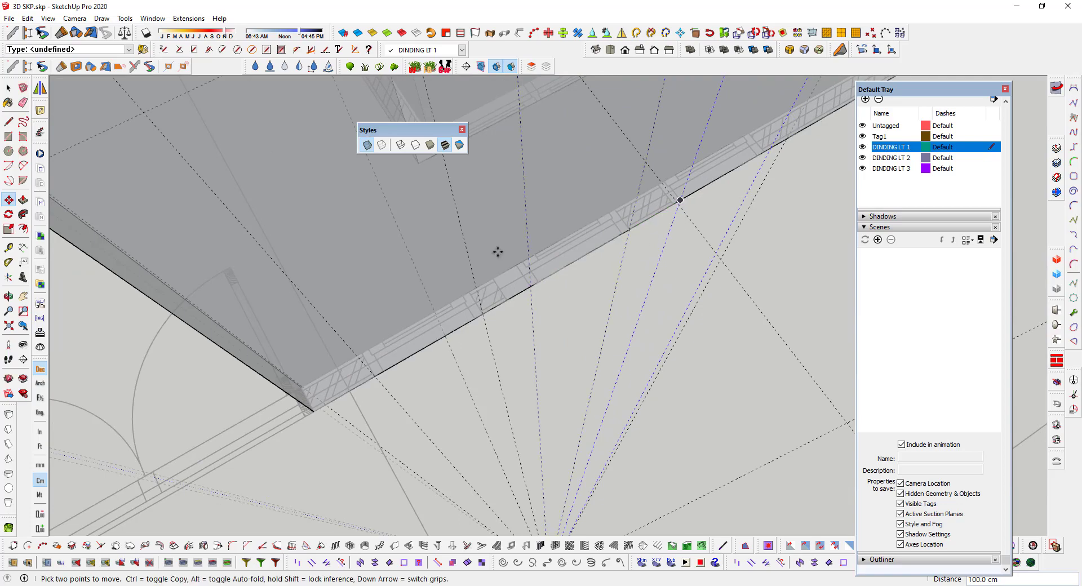
Step: Turn X-ray off so the walls display solid again
click(367, 145)
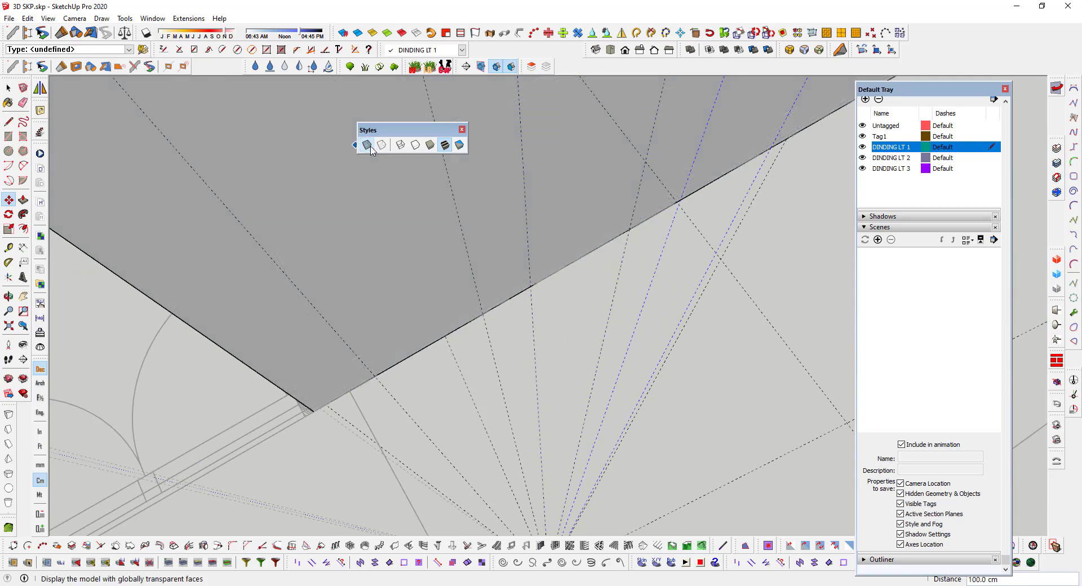
scroll(433, 284, up, 2)
scroll(432, 284, down, 2)
mouse_move(368, 251)
middle_down()
mouse_move(317, 239)
mouse_move(431, 326)
mouse_move(519, 284)
middle_up()
key(space)
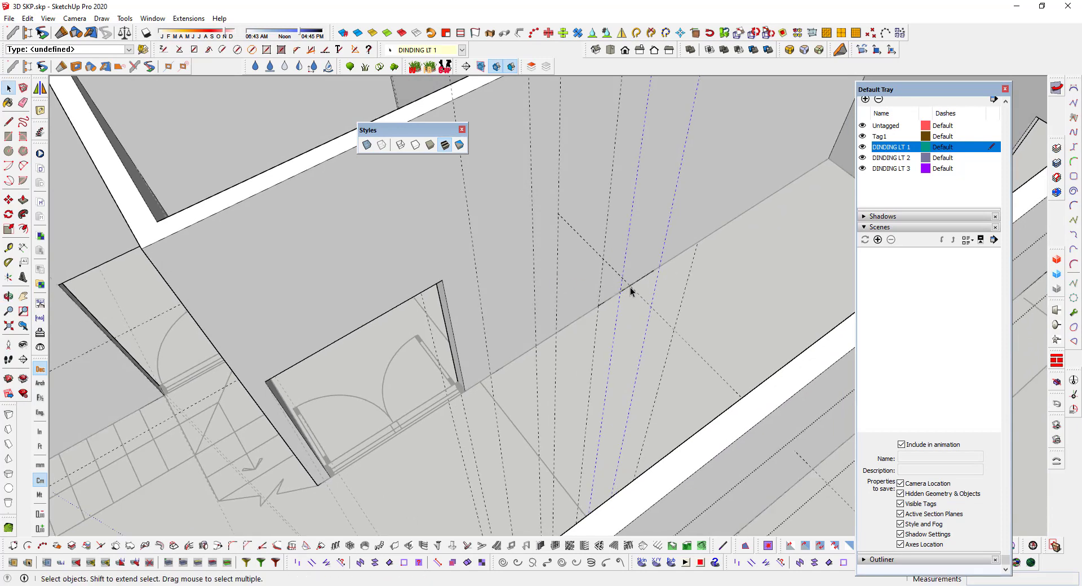
Step: Place a horizontal guide at the door opening's top corner, crossing the copied vertical guides
mouse_move(631, 292)
middle_down()
mouse_move(572, 265)
mouse_move(524, 282)
mouse_move(483, 272)
mouse_move(449, 285)
middle_up()
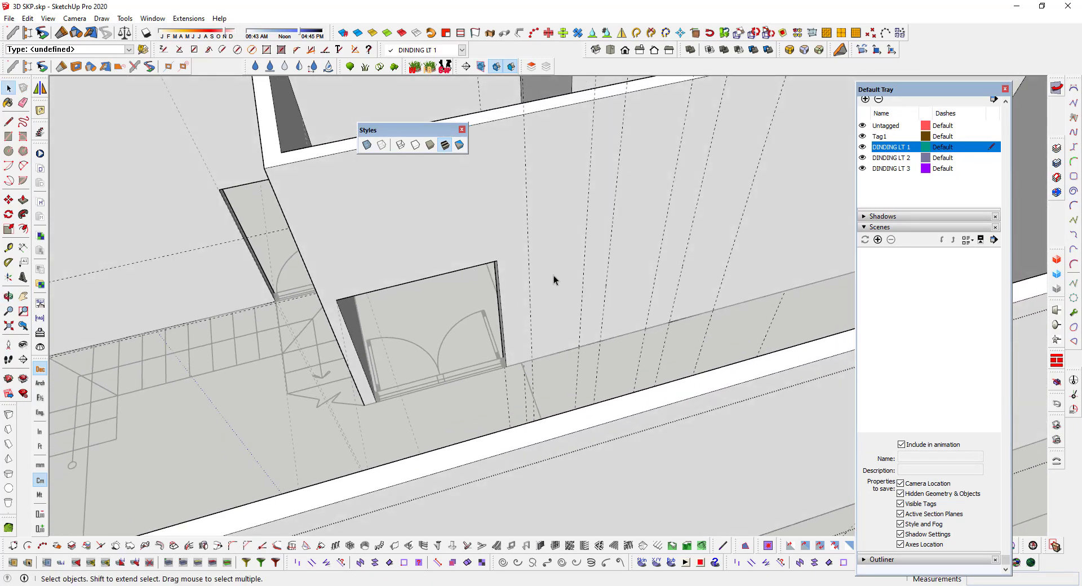
click(9, 247)
click(497, 261)
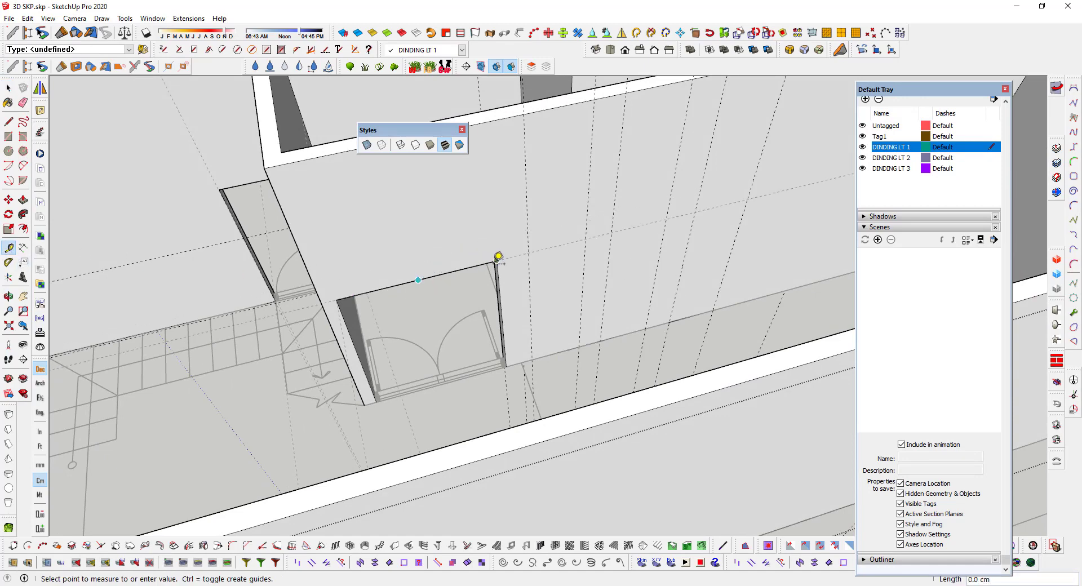
key(Escape)
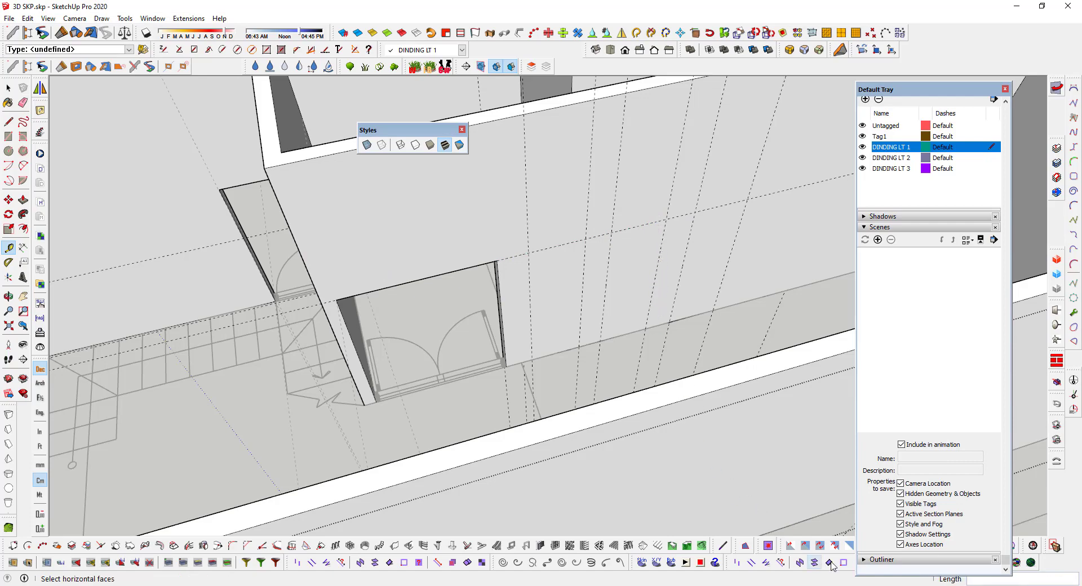
Step: In the PDF plan, scroll to page 16 showing window types J1B and J1A
key(alt+Tab)
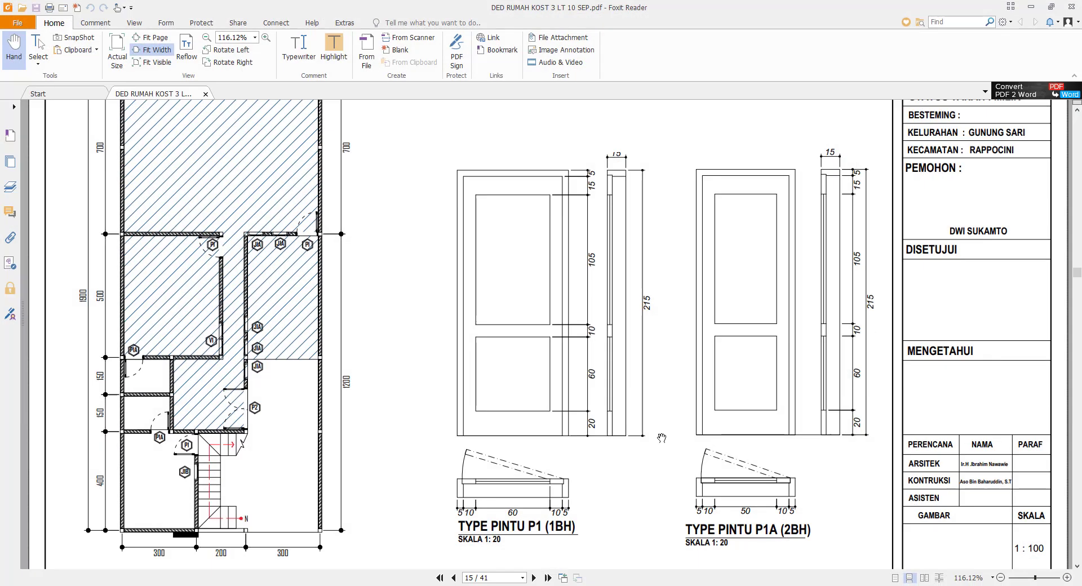
scroll(577, 361, down, 1)
scroll(577, 361, down, 1)
scroll(578, 361, down, 5)
scroll(577, 361, down, 4)
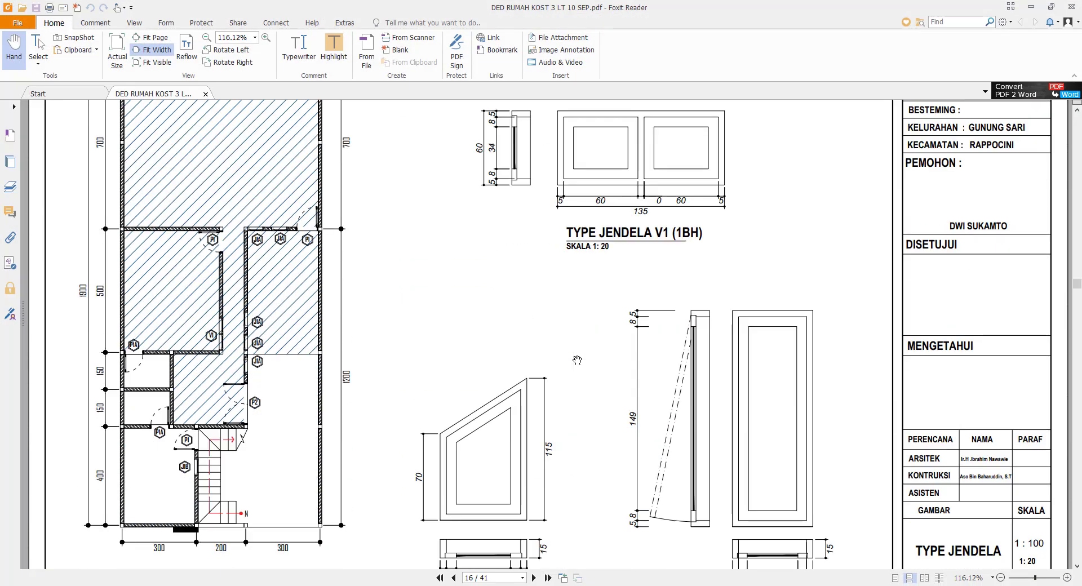
scroll(638, 354, down, 4)
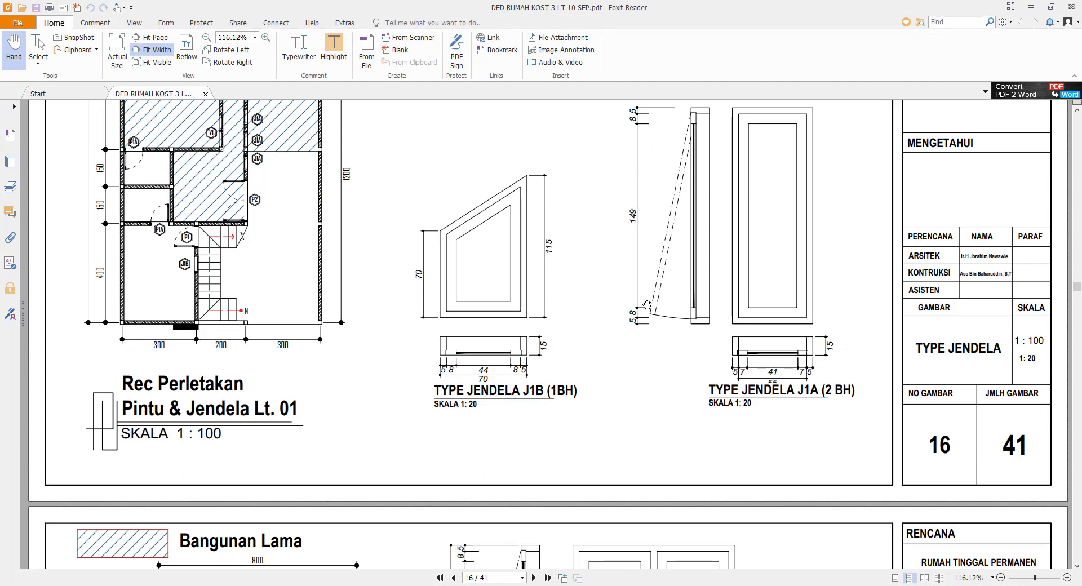
scroll(647, 305, up, 1)
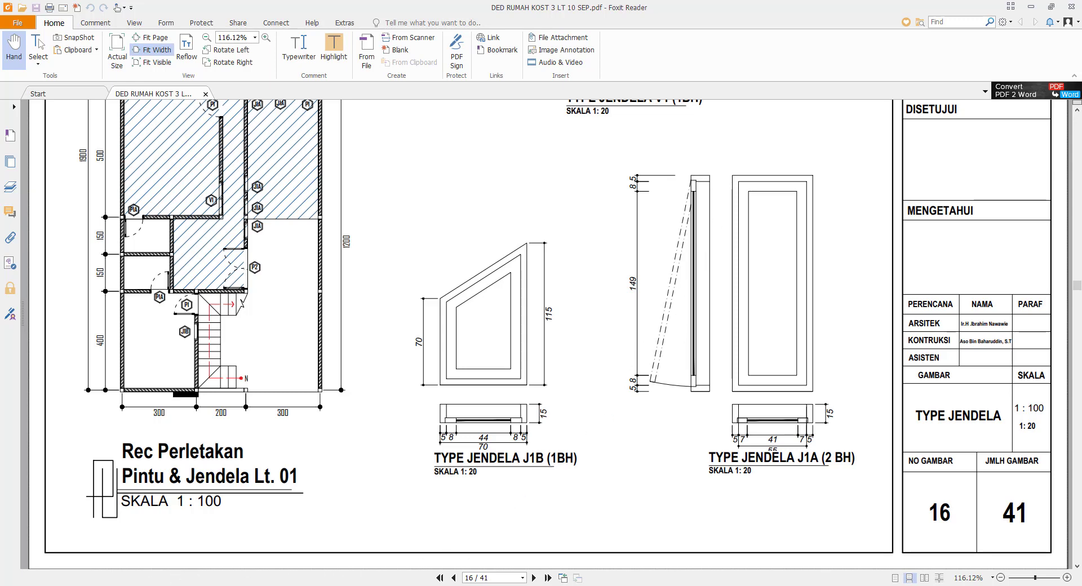
click(138, 583)
Step: Launch Calculator from a Windows search for 'ca' and position its window
text(cal)
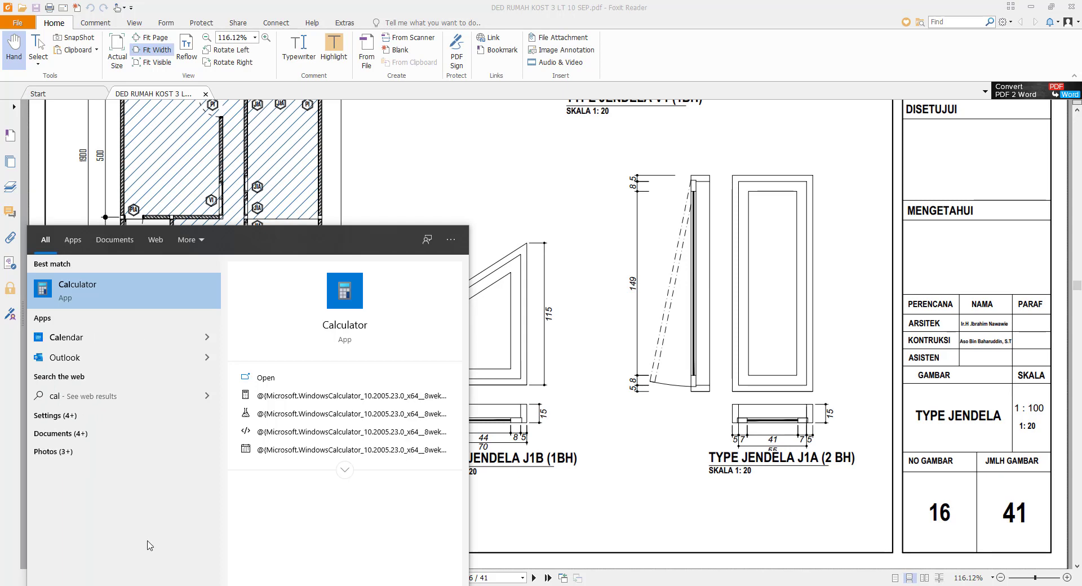
click(90, 282)
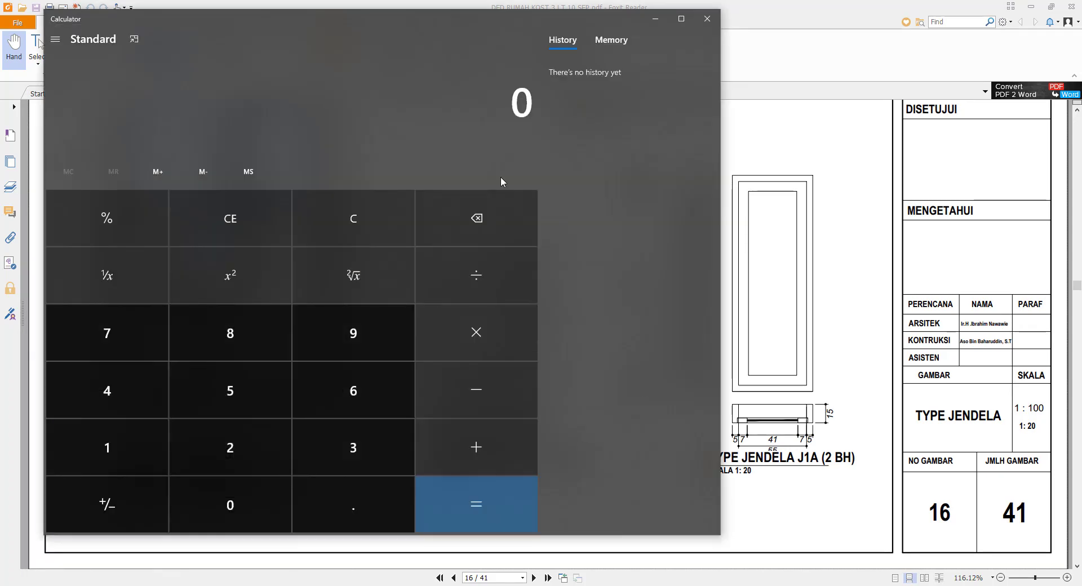
mouse_move(437, 21)
mouse_down()
mouse_move(245, 77)
mouse_move(291, 54)
mouse_up()
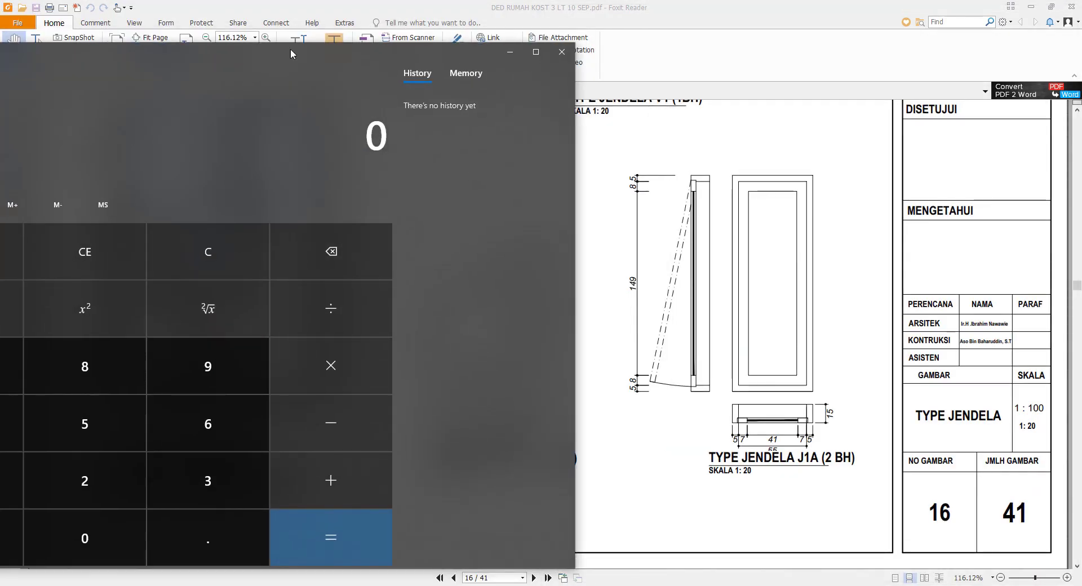
drag(180, 57, 276, 36)
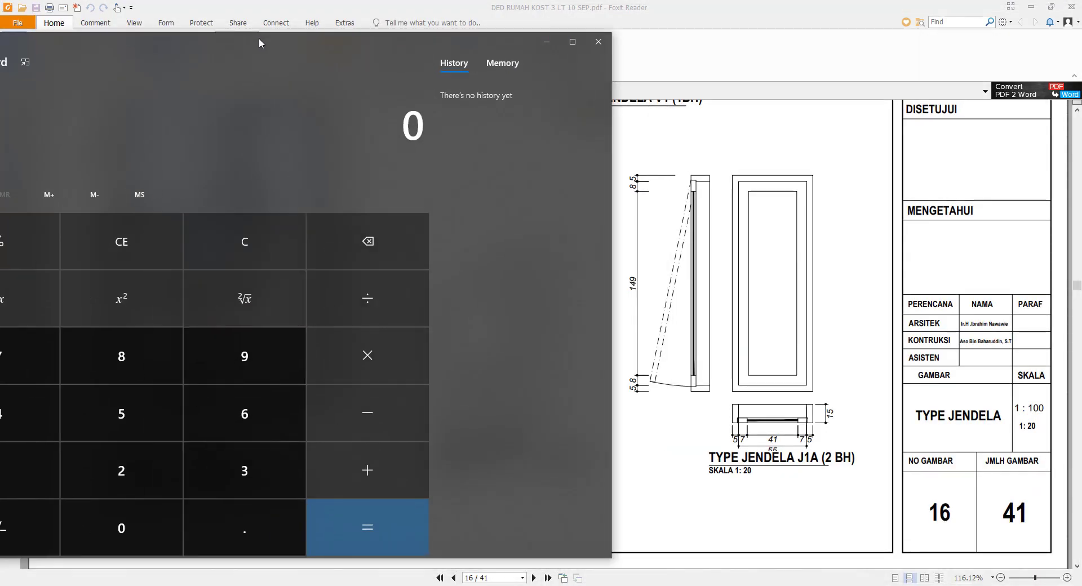
Step: Sum 149 + 8 + 5 + 8 + 5 to get 175, then close Calculator
click(76, 464)
click(62, 409)
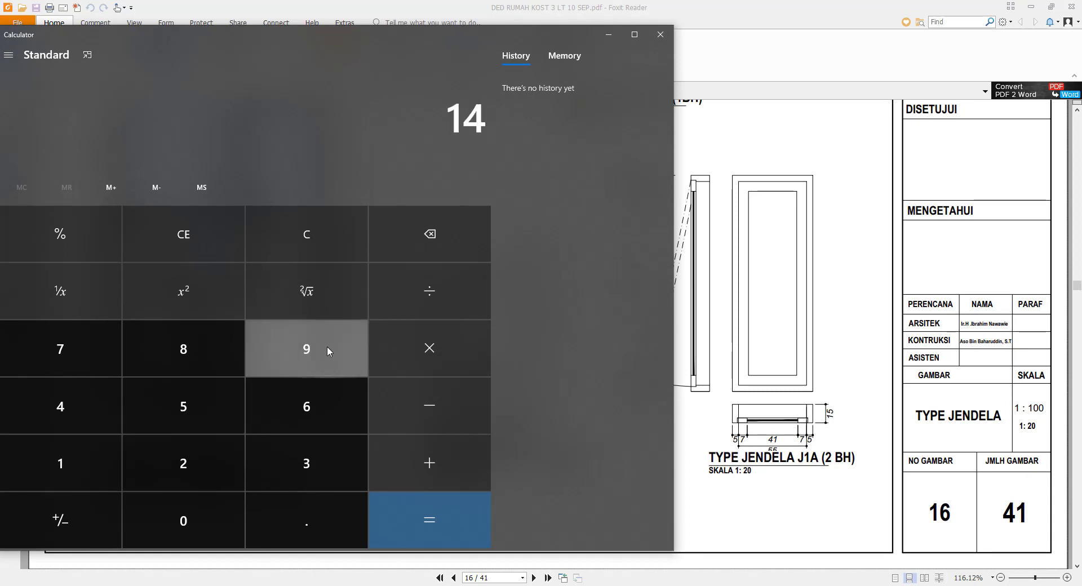
click(327, 346)
click(429, 461)
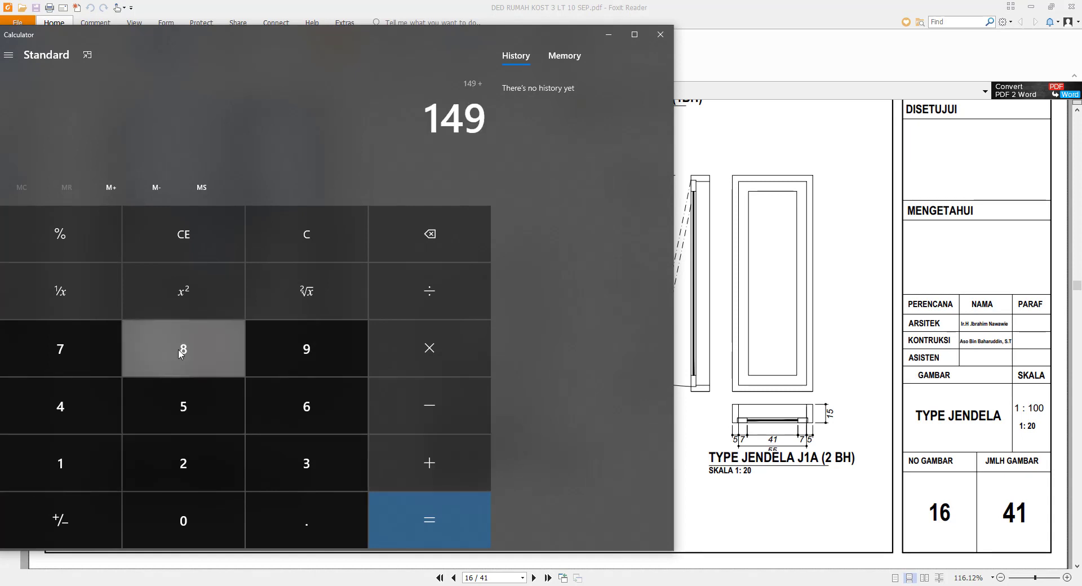
click(180, 353)
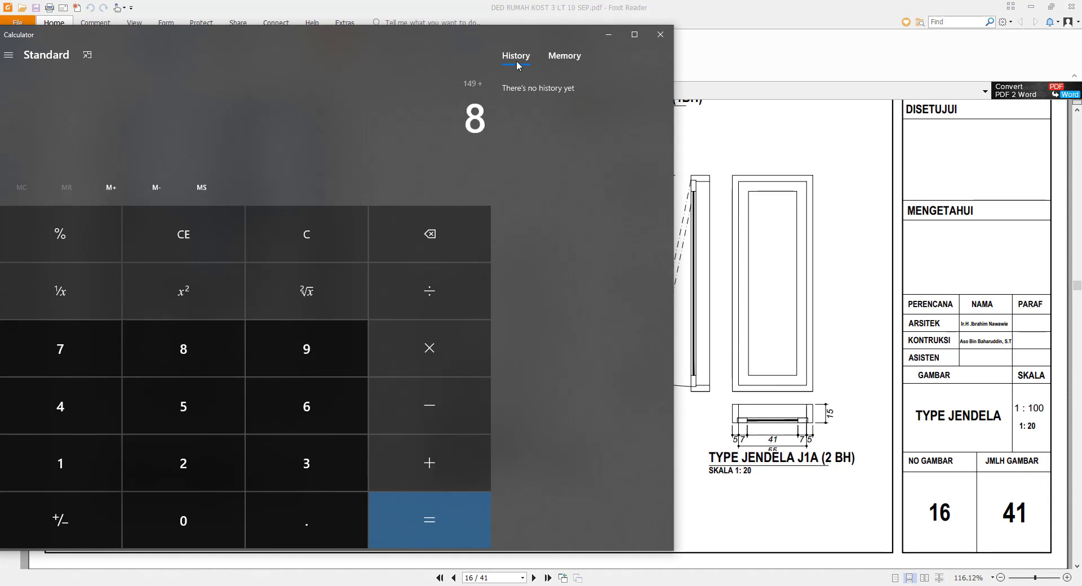
drag(461, 39, 452, 49)
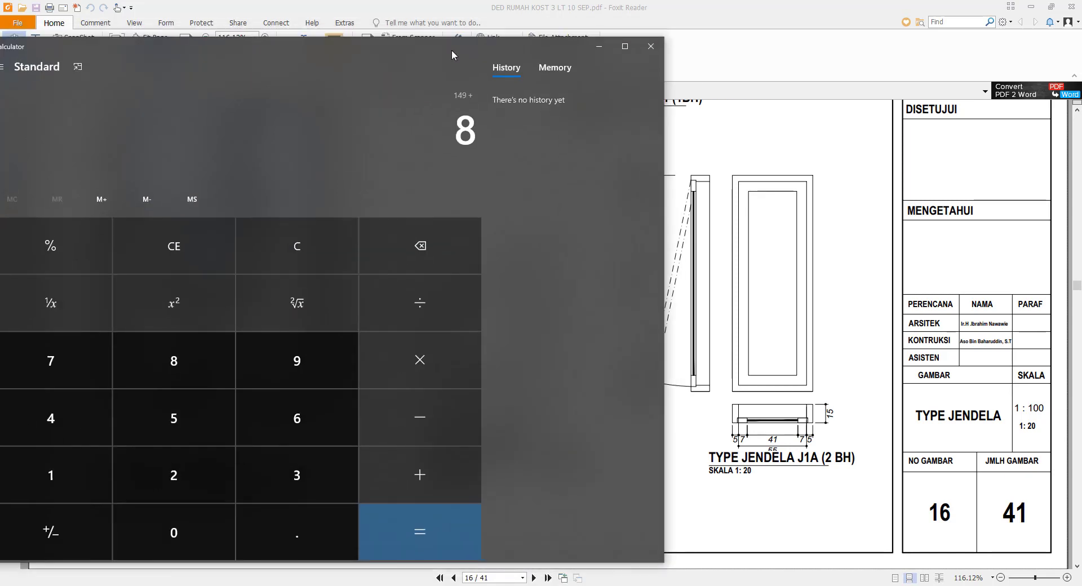
click(422, 485)
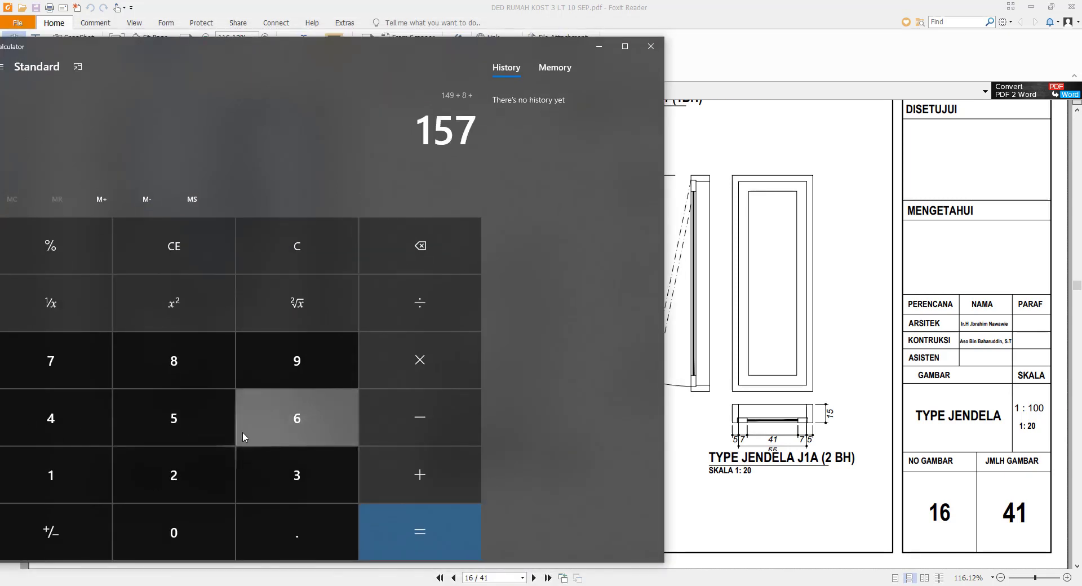
click(184, 420)
click(403, 486)
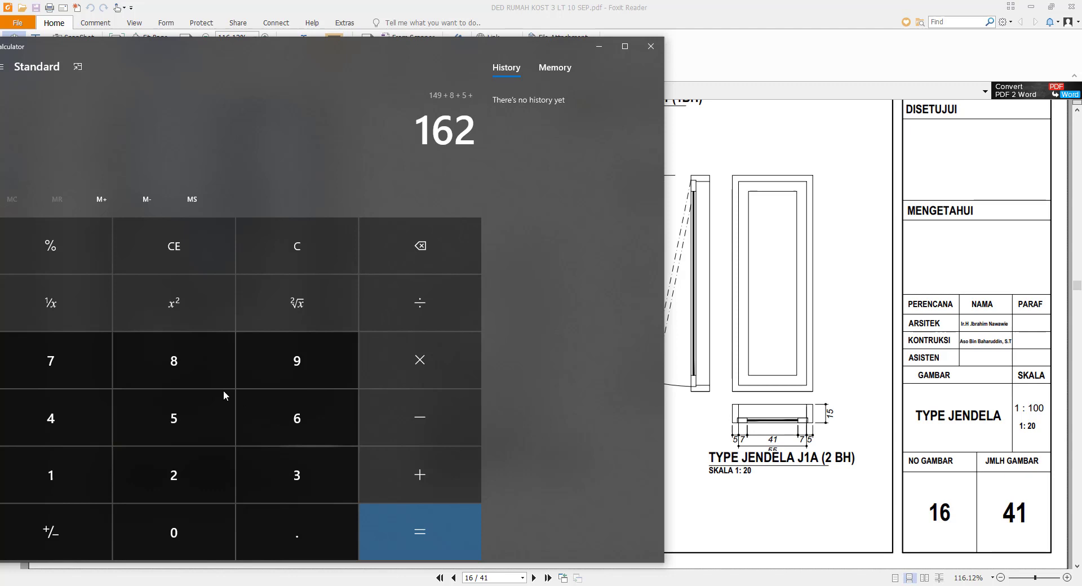
click(185, 368)
click(445, 481)
click(186, 417)
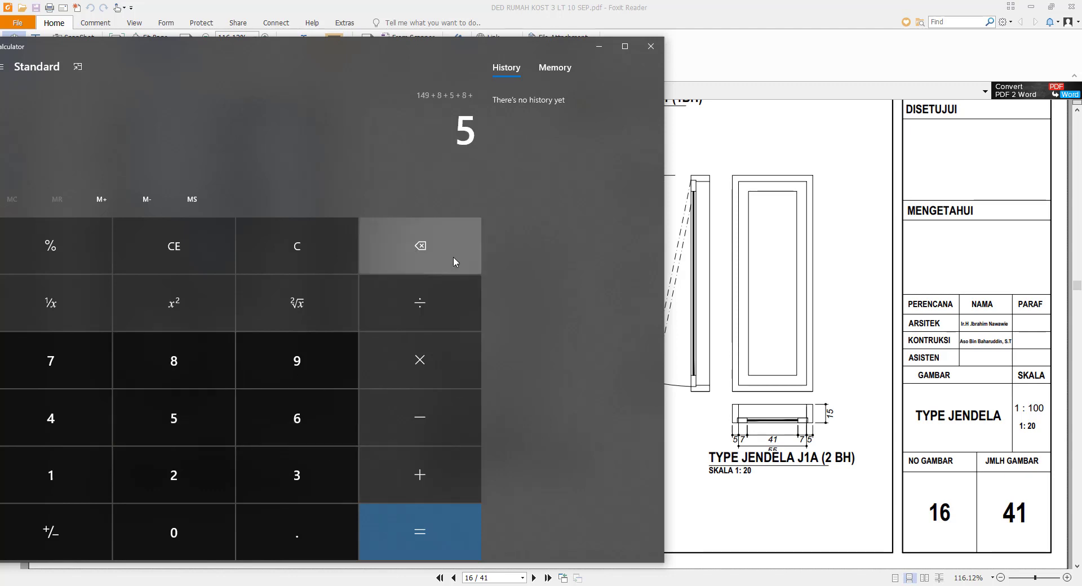
click(431, 522)
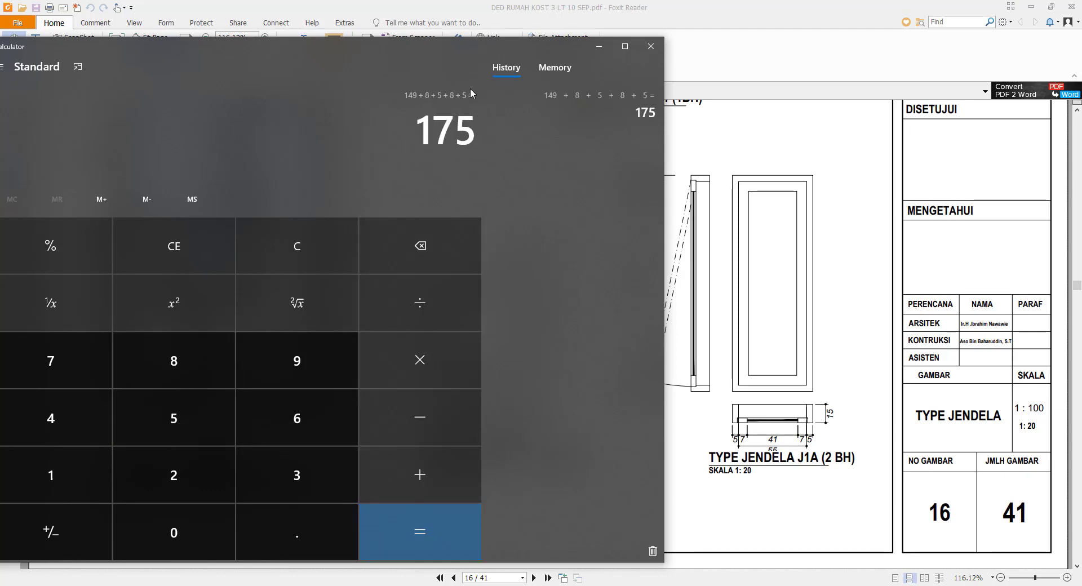
drag(466, 41, 384, 34)
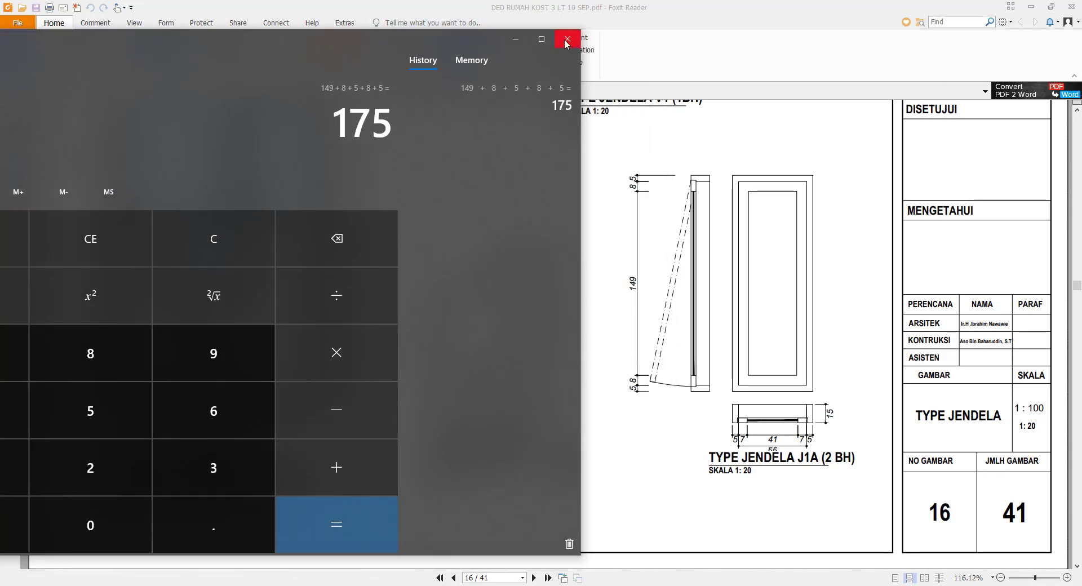
click(568, 39)
Step: Back in SketchUp, run a 175 cm tape-measure guide up the door wall
click(1029, 8)
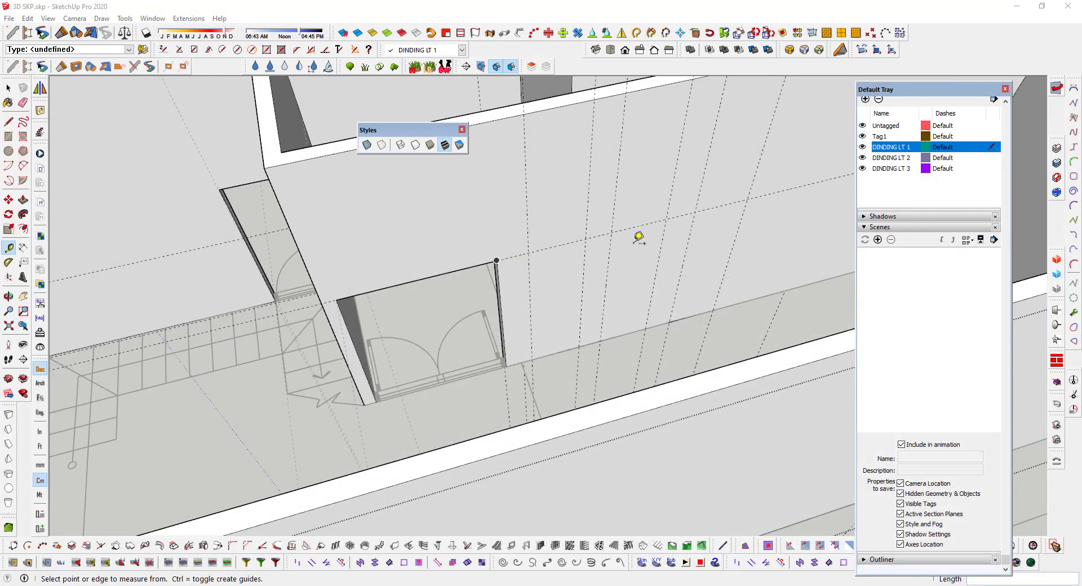
click(559, 245)
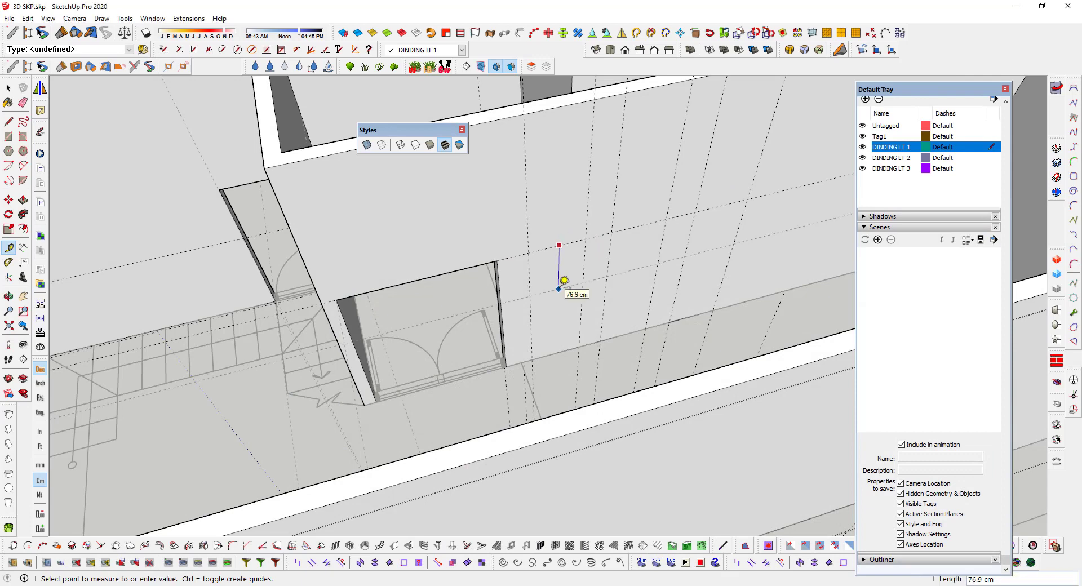
click(564, 281)
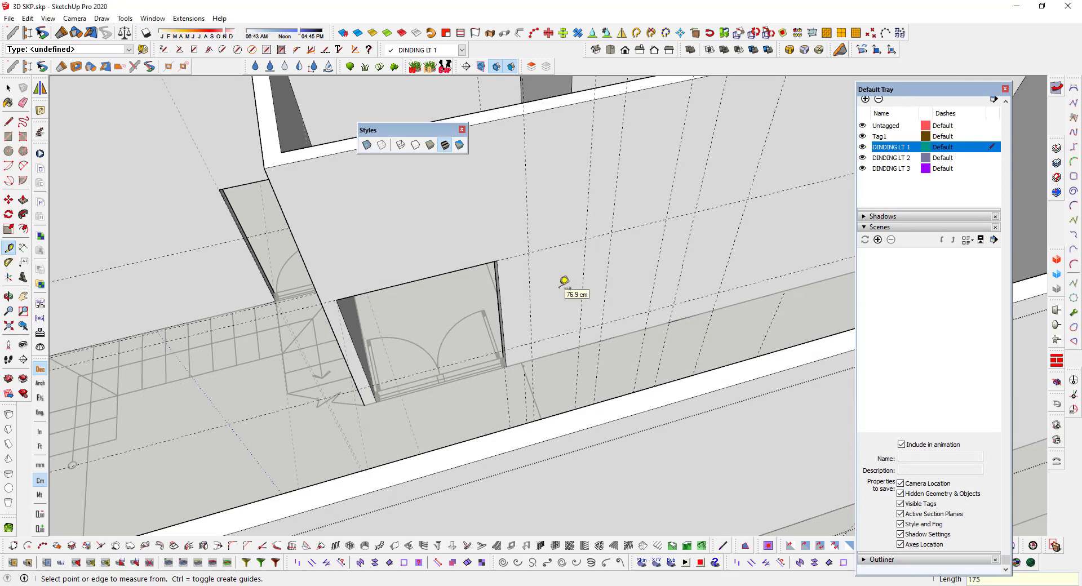
mouse_move(564, 285)
middle_down()
mouse_move(535, 258)
mouse_move(533, 233)
mouse_move(598, 249)
mouse_move(586, 290)
mouse_move(597, 326)
middle_up()
Step: Select the large wall face beside the door opening
scroll(596, 326, up, 3)
click(76, 19)
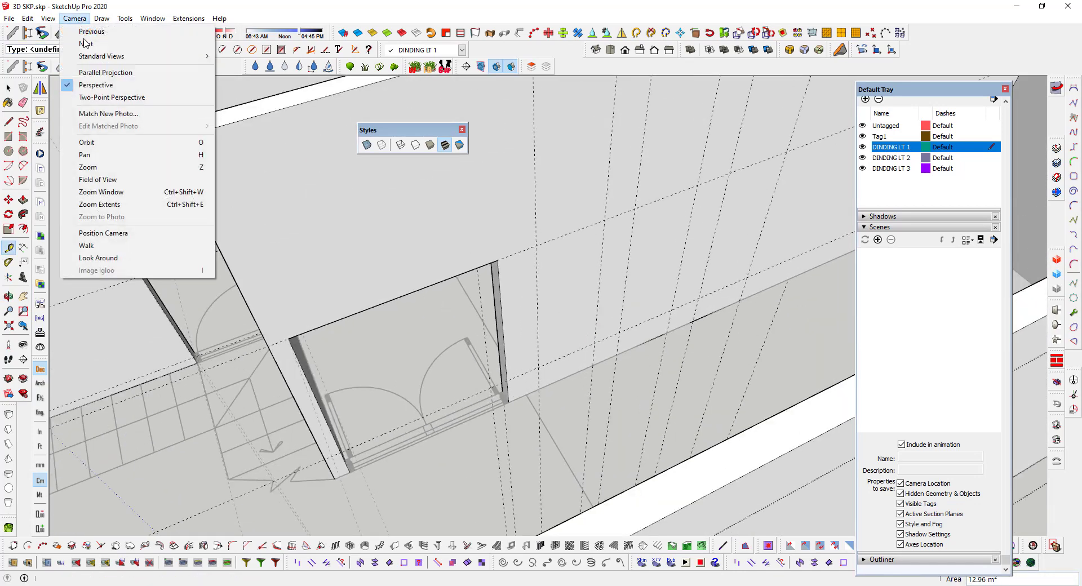
click(583, 327)
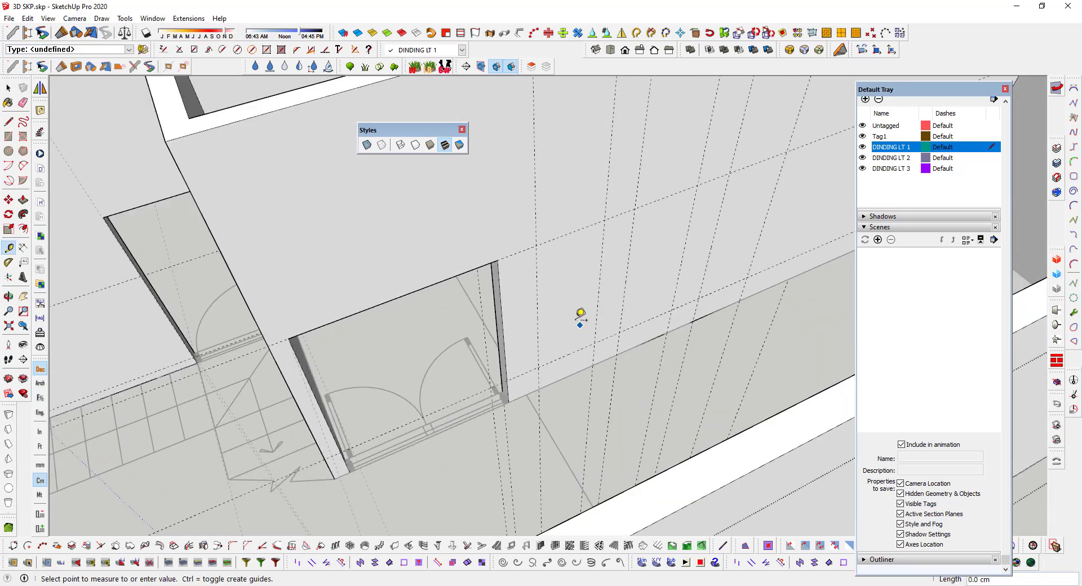
key(space)
click(245, 194)
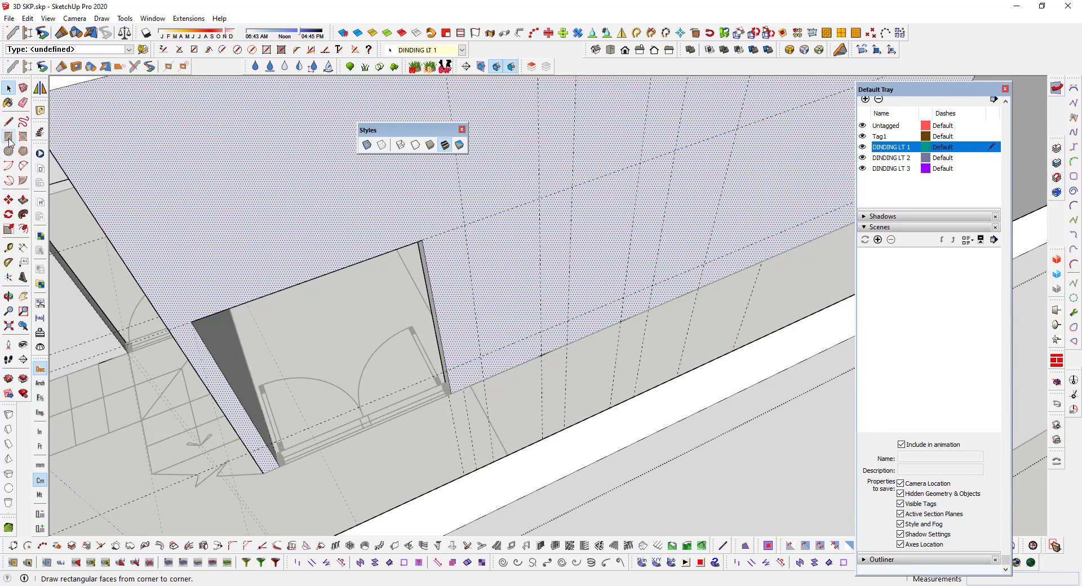
Step: Draw three window rectangles side by side on the wall, the first 175 by 65 cm
click(9, 139)
click(467, 224)
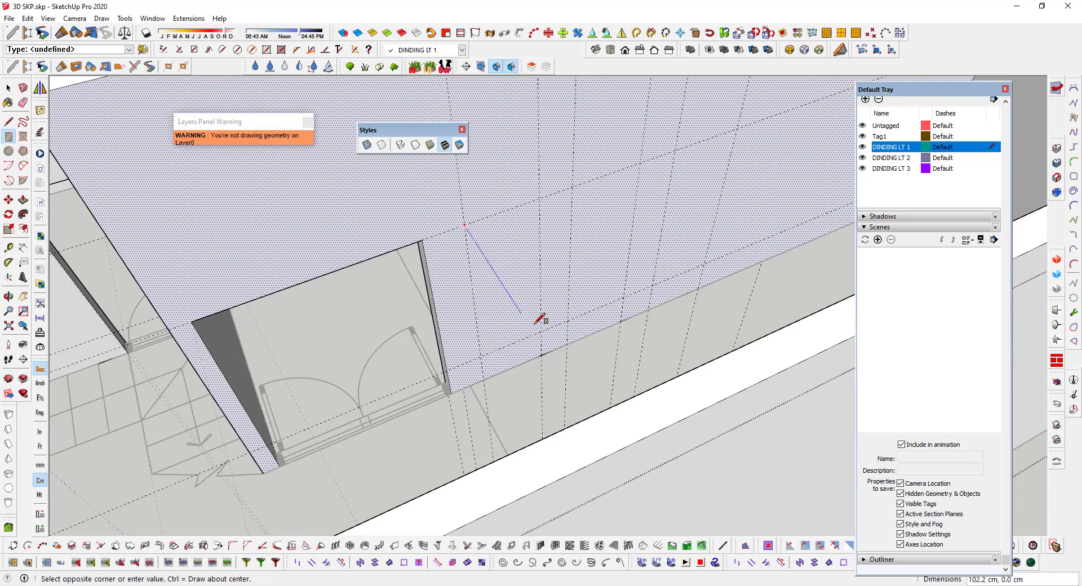
click(550, 333)
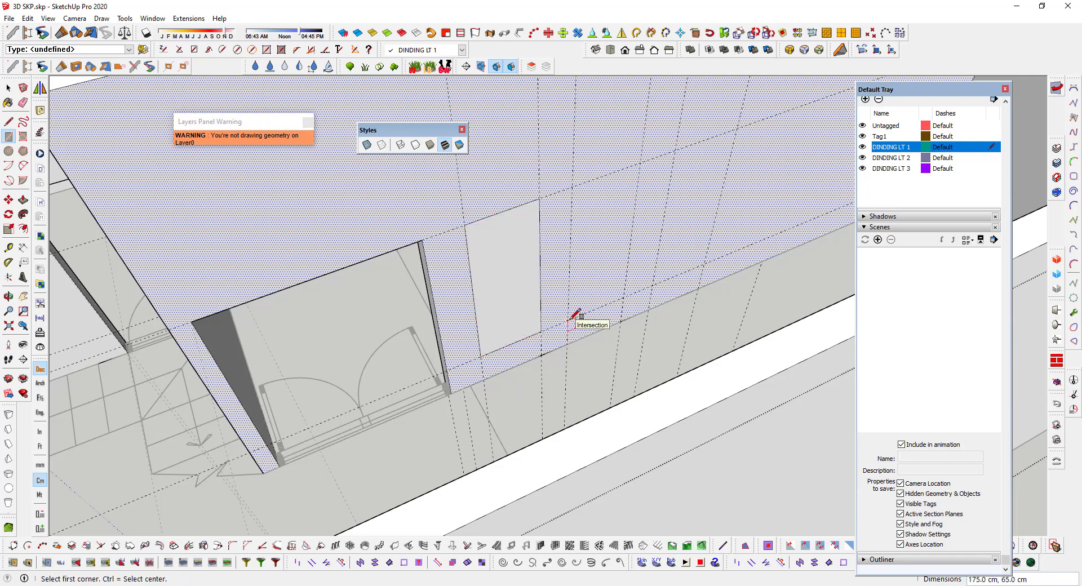
click(569, 320)
click(639, 164)
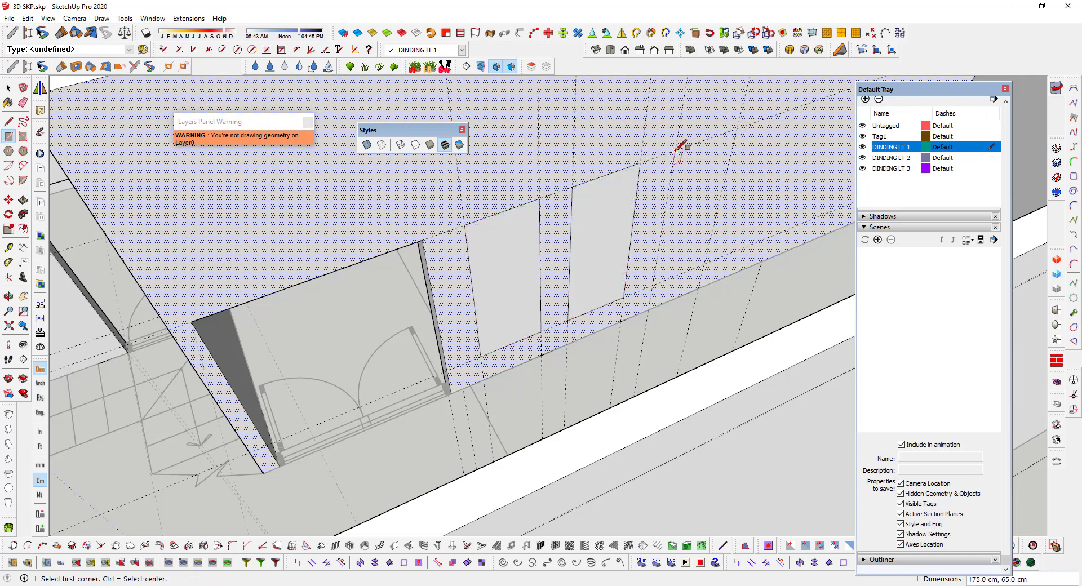
click(681, 147)
click(708, 259)
middle_drag(708, 259, 673, 274)
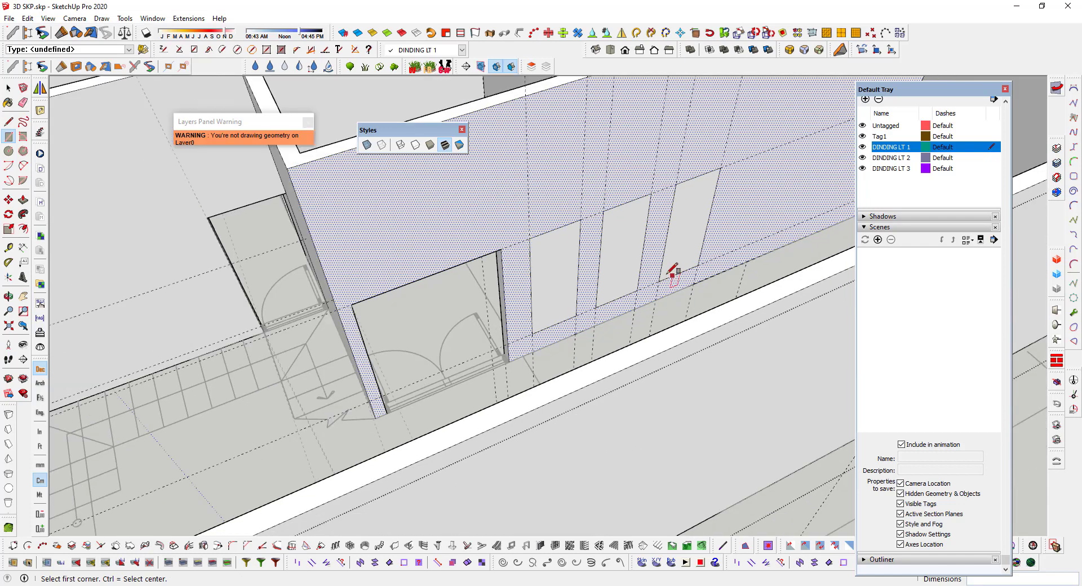
Step: Push the window faces 15 cm into the wall to cut the openings
key(space)
click(569, 278)
key(p)
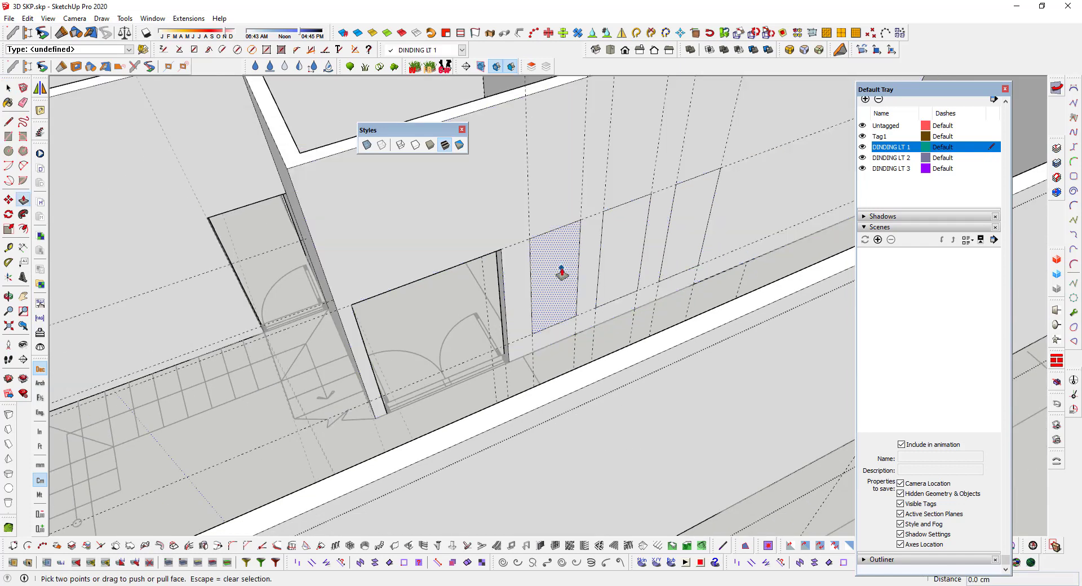
click(569, 278)
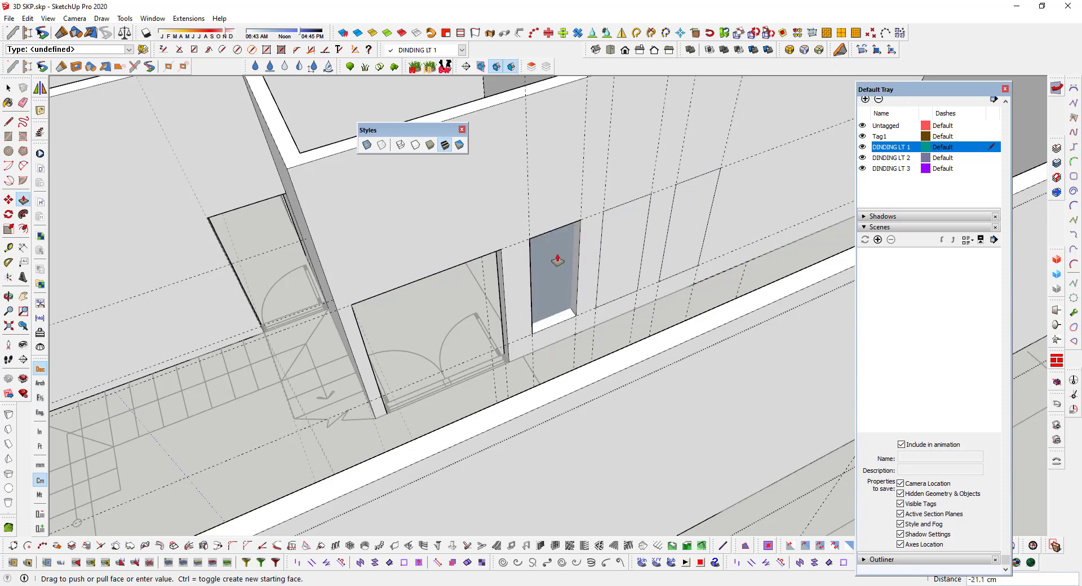
scroll(558, 260, up, 2)
scroll(561, 248, up, 1)
text(-15)
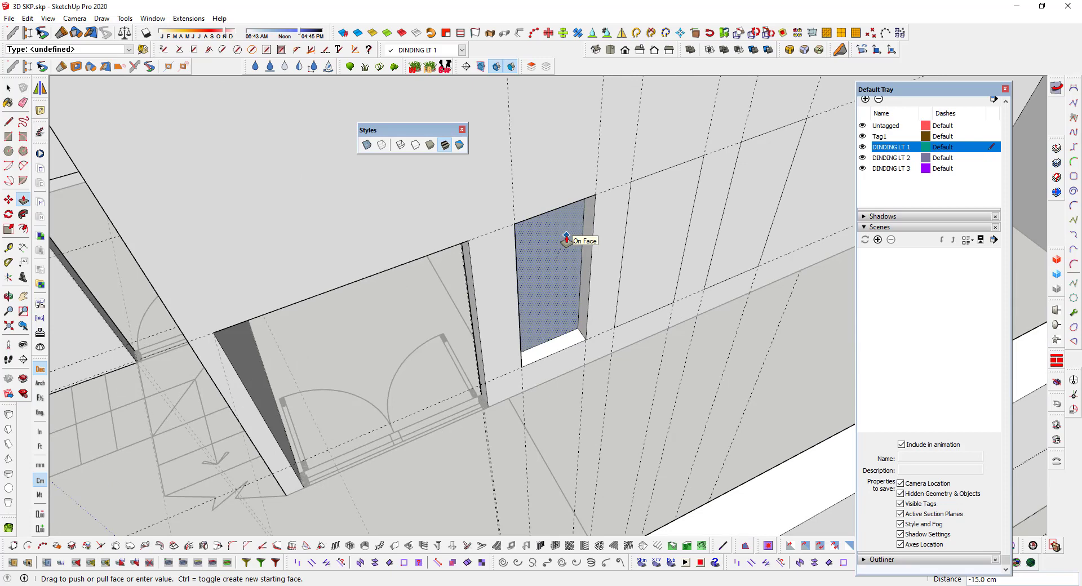
click(566, 237)
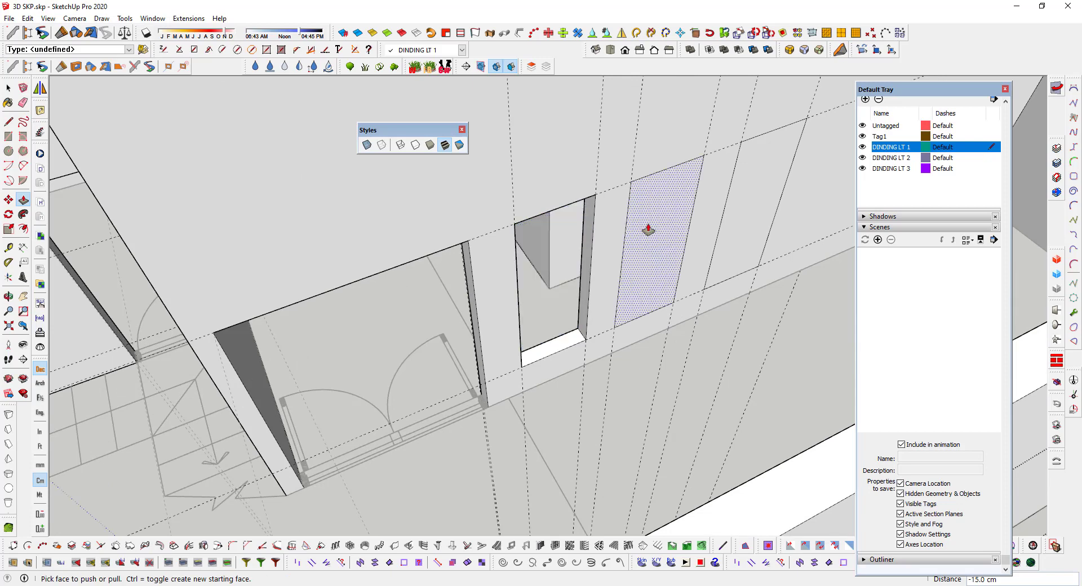
click(648, 229)
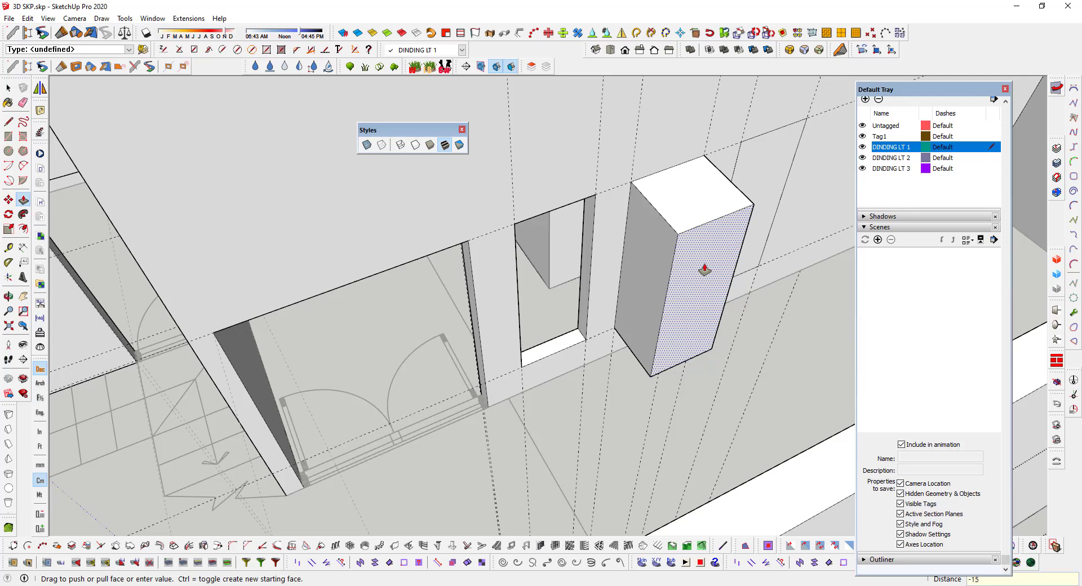
key(Escape)
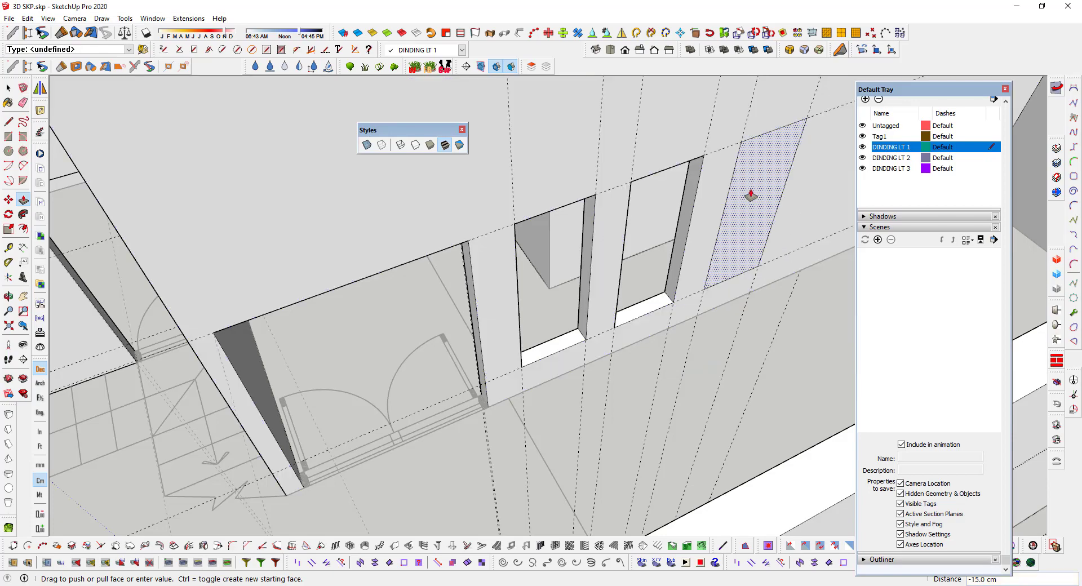
mouse_move(751, 195)
middle_down()
mouse_move(474, 274)
mouse_move(438, 210)
mouse_move(532, 164)
mouse_move(674, 137)
mouse_move(812, 205)
mouse_move(756, 251)
middle_up()
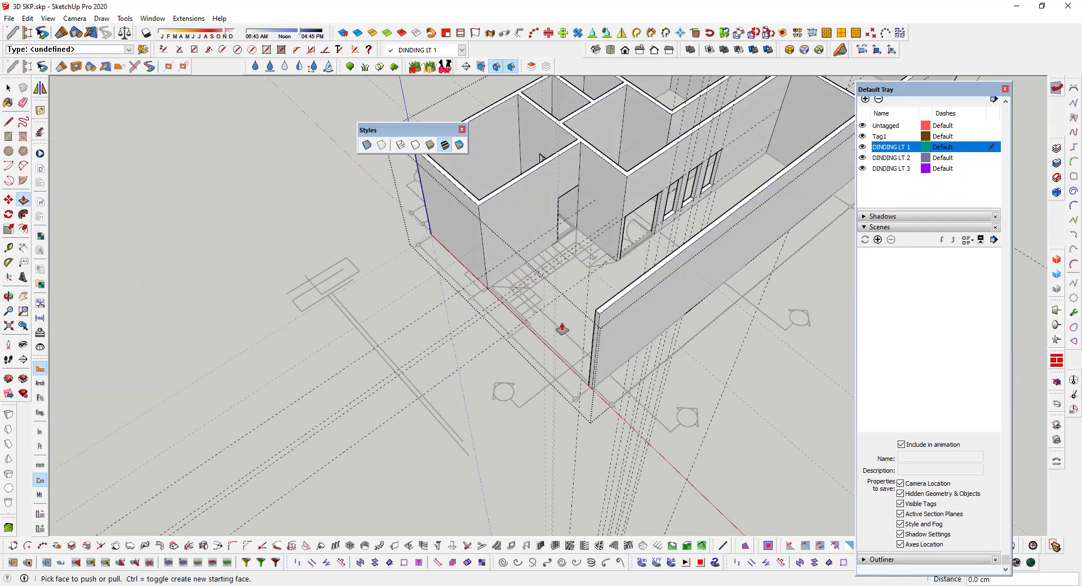
Step: Exit the wall group and delete all guide lines from the model
middle_drag(561, 326, 379, 372)
key(space)
click(251, 374)
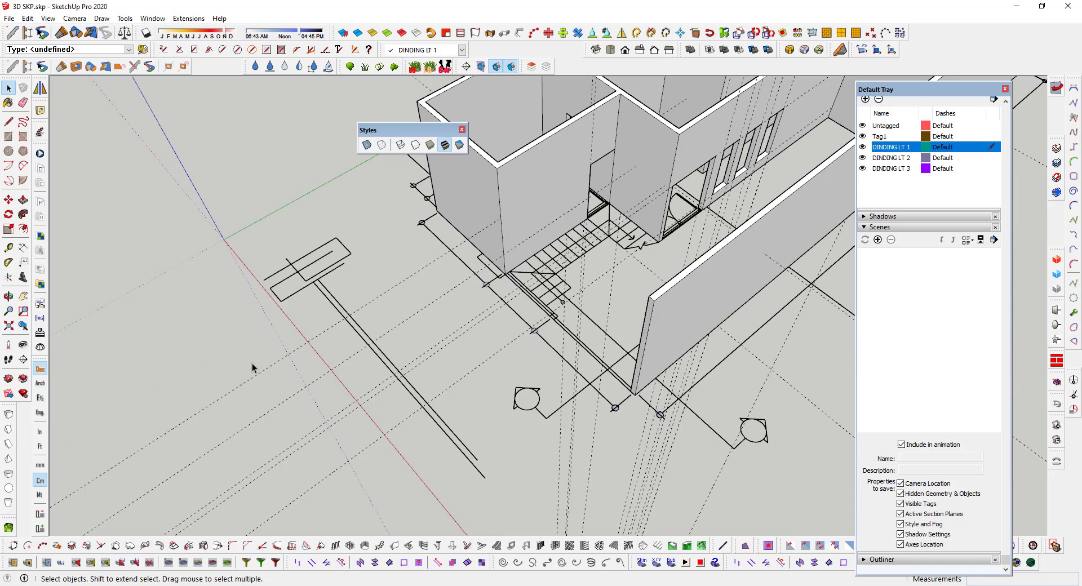
scroll(338, 309, down, 3)
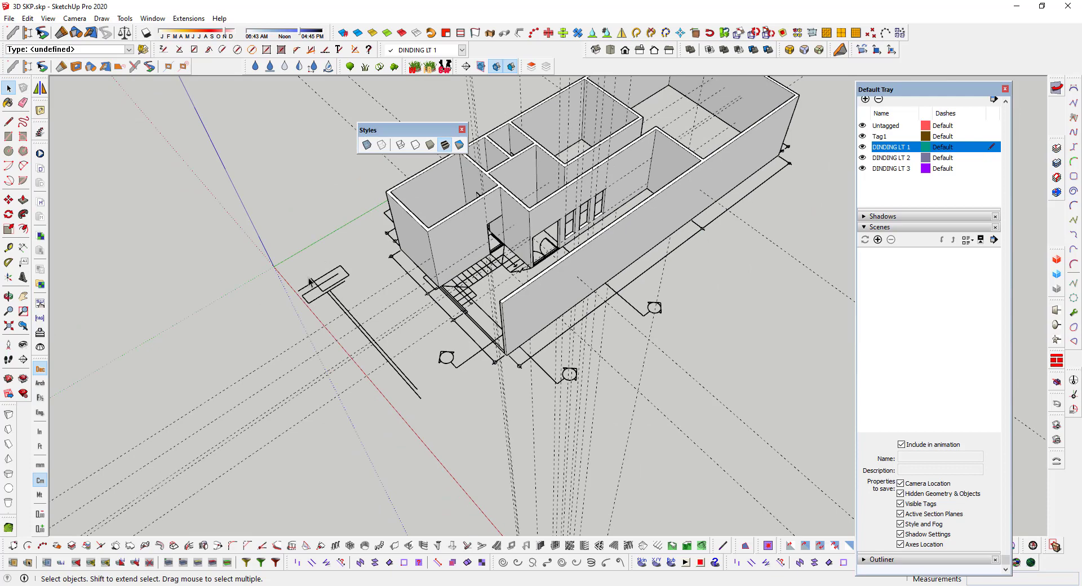
click(27, 18)
click(59, 122)
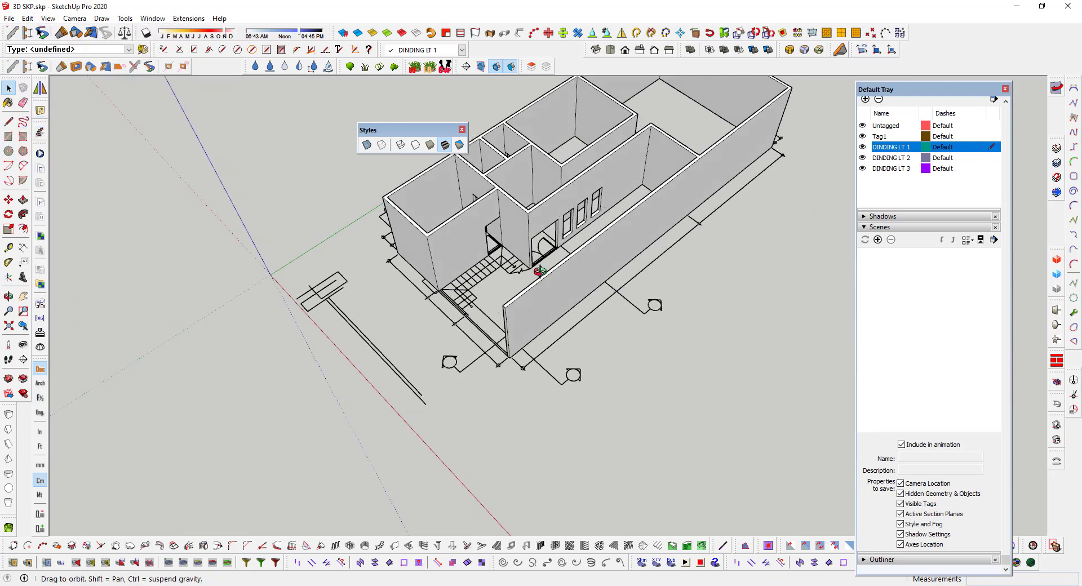
Step: Turn on X-ray so the house walls become see-through
mouse_move(536, 270)
middle_down()
mouse_move(670, 258)
mouse_move(481, 376)
middle_up()
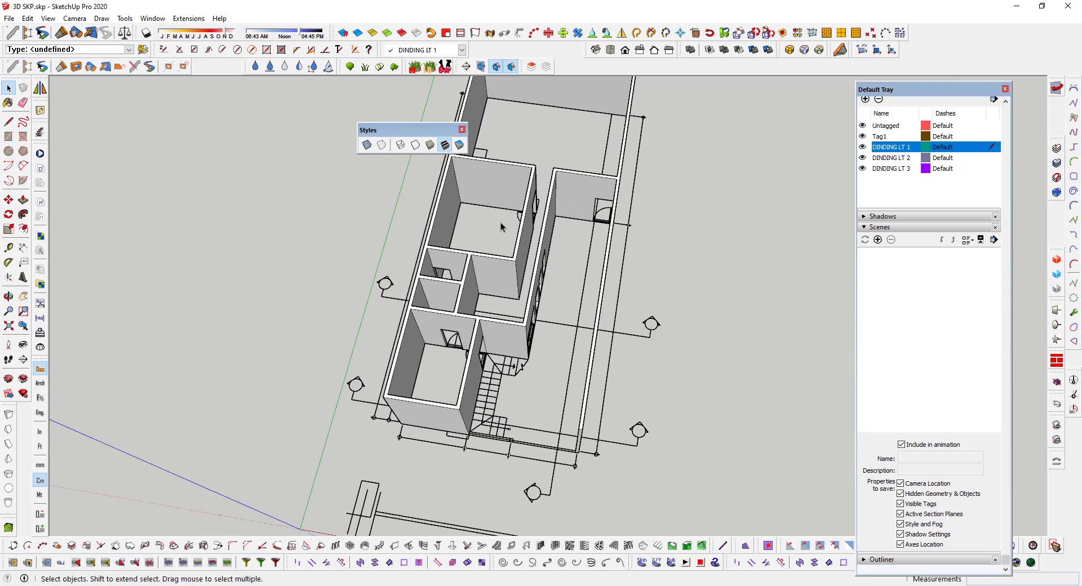
click(367, 145)
scroll(589, 213, up, 4)
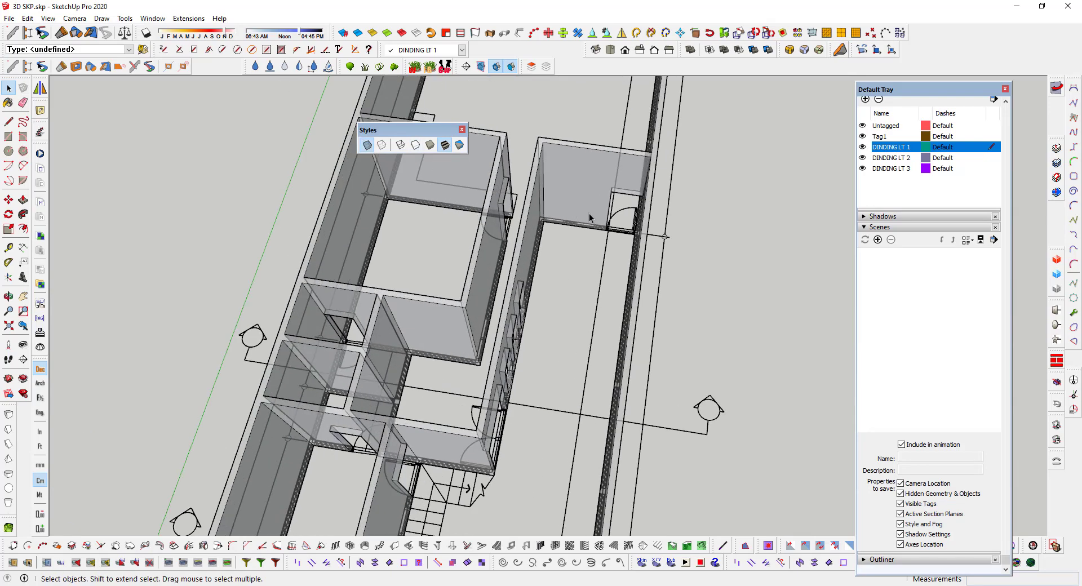
scroll(586, 239, up, 4)
scroll(570, 248, up, 2)
scroll(555, 234, up, 2)
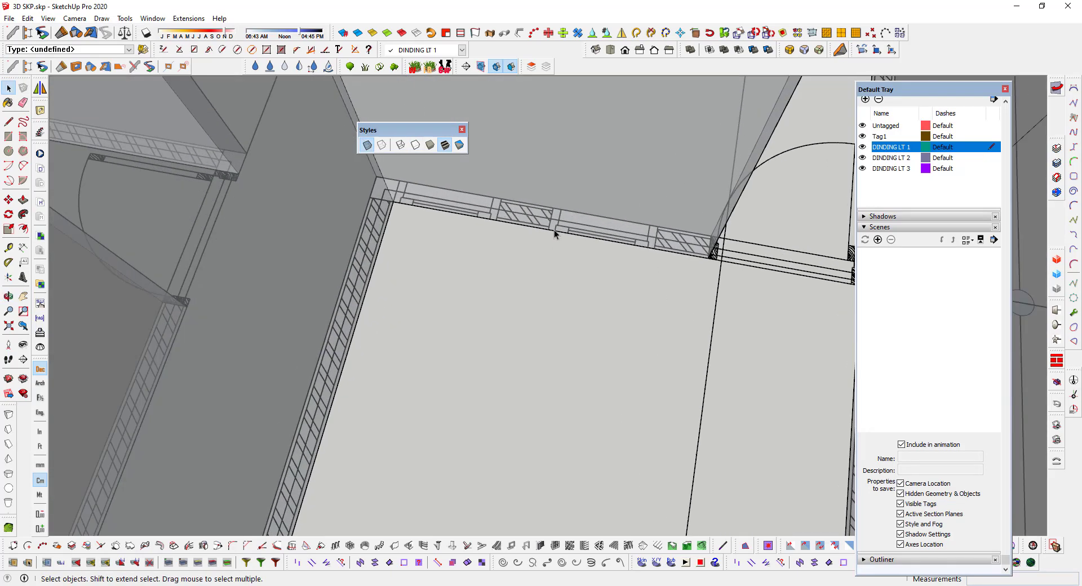
Step: Orbit and zoom around the house to inspect the door openings, corridor, stairs and rooms
mouse_move(552, 228)
shift+middle_down()
mouse_move(557, 256)
mouse_move(535, 237)
shift+middle_up()
scroll(559, 255, down, 3)
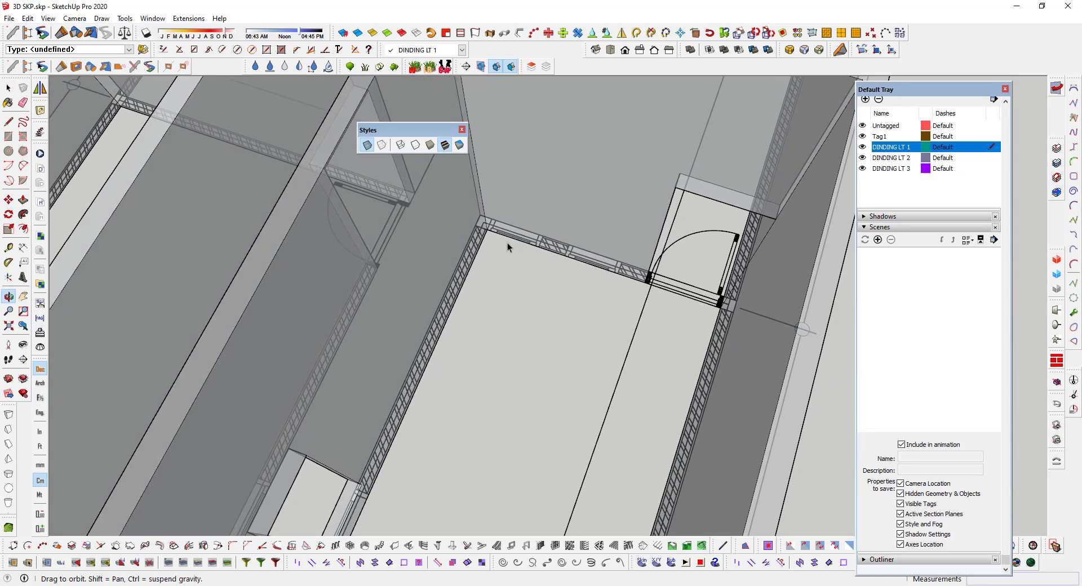
mouse_move(621, 248)
middle_down()
mouse_move(614, 265)
mouse_move(484, 245)
mouse_move(502, 251)
middle_up()
scroll(492, 254, up, 2)
scroll(517, 249, down, 2)
scroll(503, 269, up, 2)
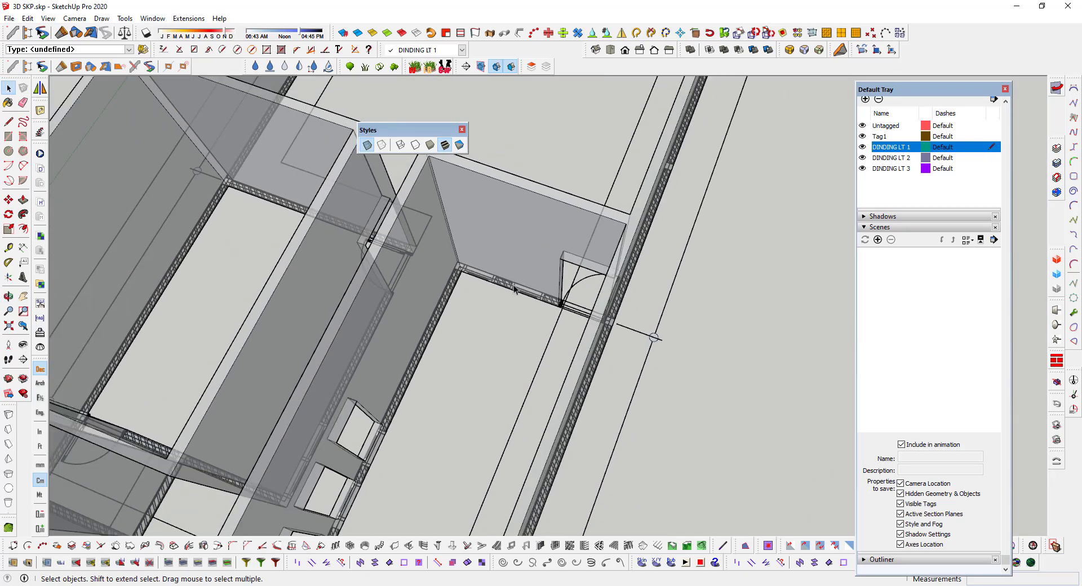
scroll(505, 269, down, 2)
mouse_move(505, 270)
middle_down()
mouse_move(607, 134)
mouse_move(636, 171)
middle_up()
scroll(554, 214, up, 2)
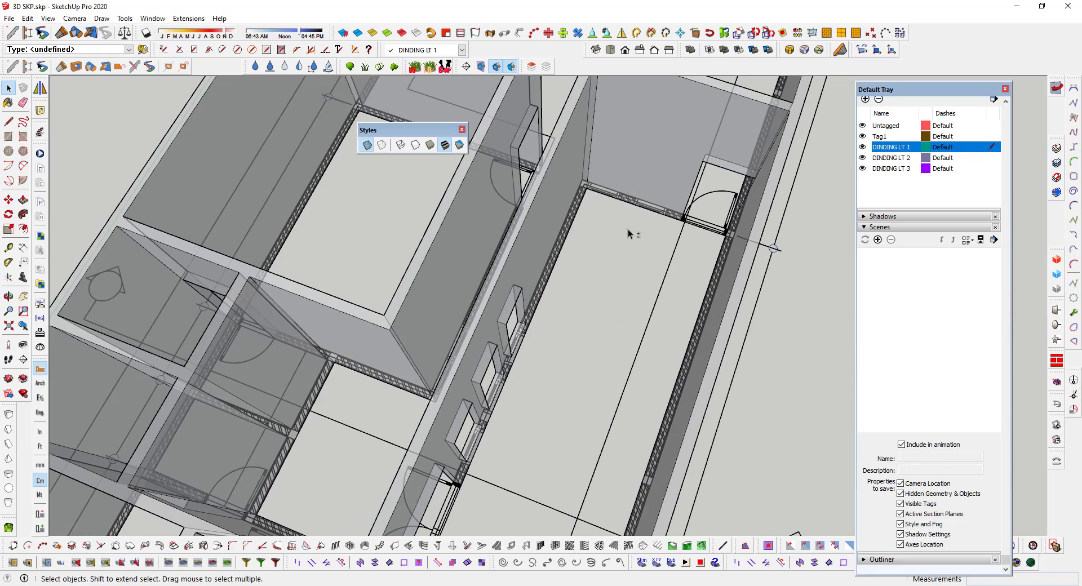
scroll(629, 234, down, 2)
middle_drag(585, 235, 477, 223)
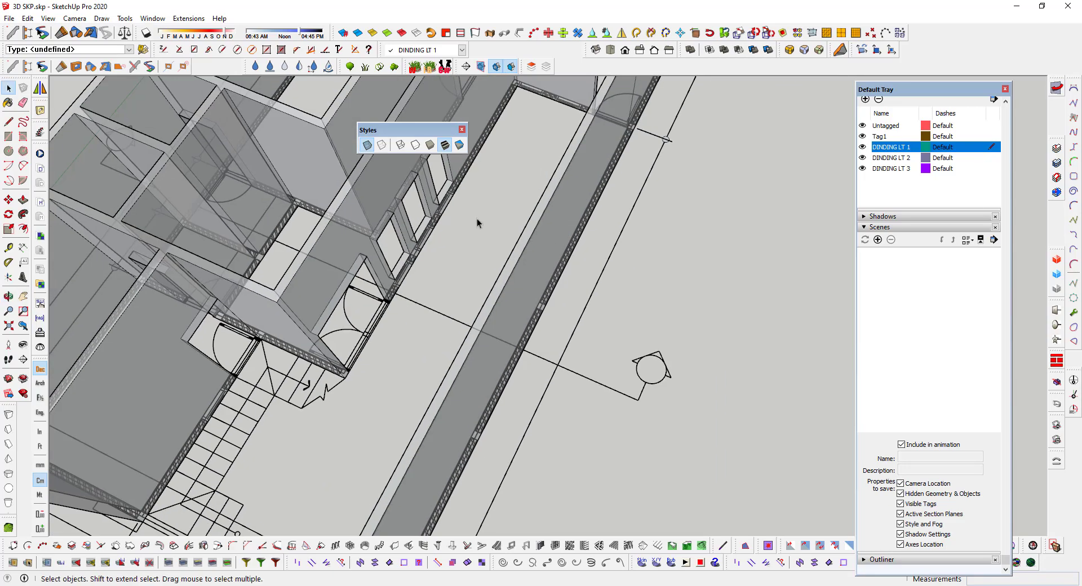
scroll(477, 223, down, 3)
mouse_move(589, 244)
middle_down()
mouse_move(619, 290)
mouse_move(535, 295)
mouse_move(375, 278)
mouse_move(737, 205)
mouse_move(536, 289)
mouse_move(524, 244)
mouse_move(486, 288)
mouse_move(563, 230)
mouse_move(448, 257)
mouse_move(548, 299)
middle_up()
scroll(503, 260, down, 3)
scroll(450, 257, up, 2)
scroll(449, 258, up, 2)
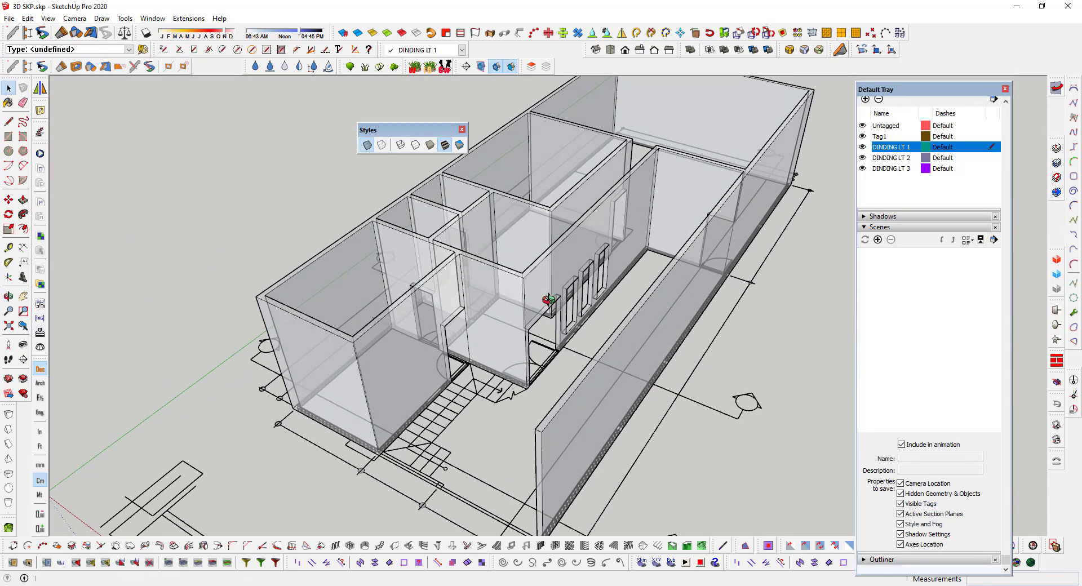